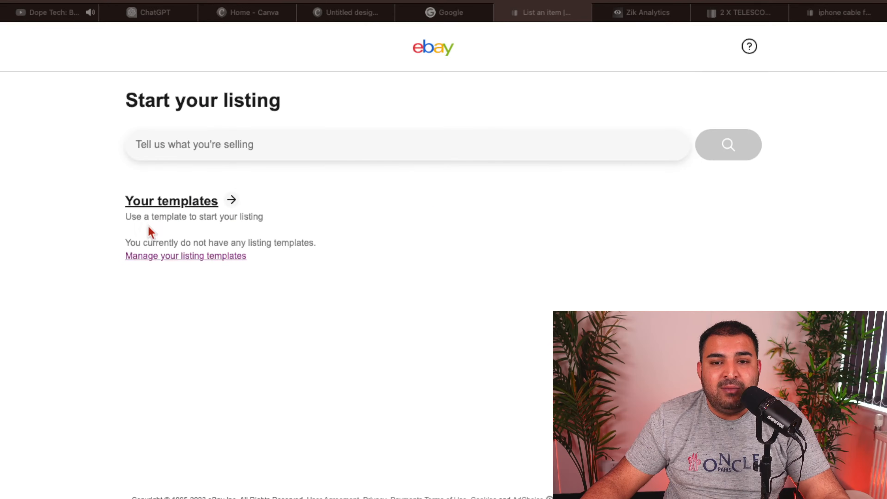
Examine competing listings in the "iphone cable" search results, comparing their photos, titles, prices and multi-buy offers
{"action": "left_click", "coordinate": [74, 223]}
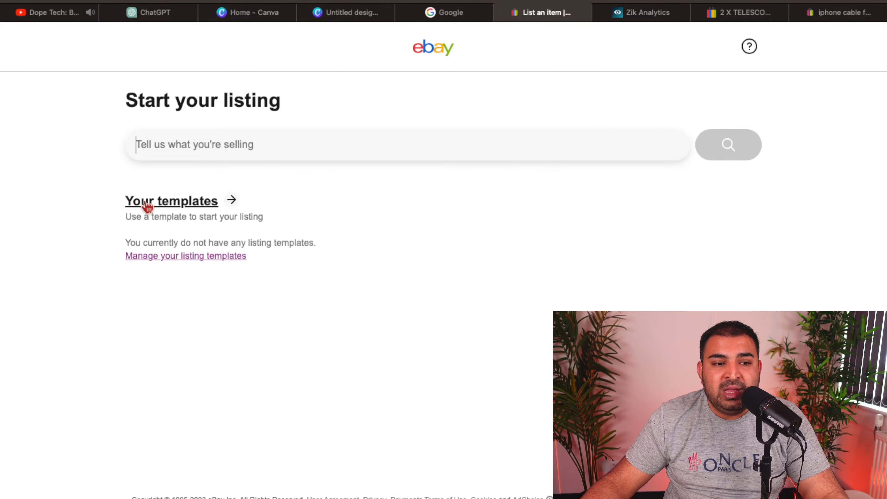
{"action": "left_click", "coordinate": [838, 11]}
{"action": "scroll", "coordinate": [461, 164], "scroll_direction": "up", "scroll_amount": 15}
{"action": "scroll", "coordinate": [461, 162], "scroll_direction": "up", "scroll_amount": 10}
{"action": "left_click_drag", "start_coordinate": [230, 66], "coordinate": [159, 65]}
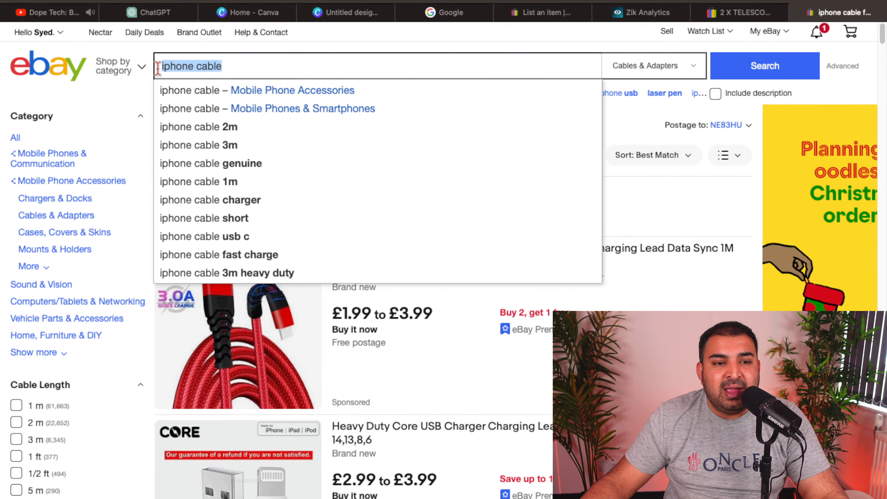
{"action": "left_click", "coordinate": [721, 205]}
{"action": "scroll", "coordinate": [419, 245], "scroll_direction": "down", "scroll_amount": 10}
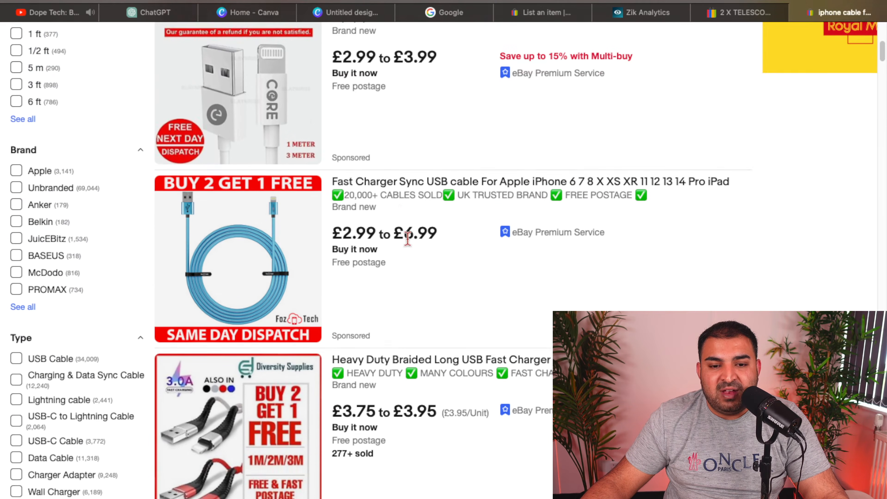
{"action": "scroll", "coordinate": [409, 244], "scroll_direction": "down", "scroll_amount": 10}
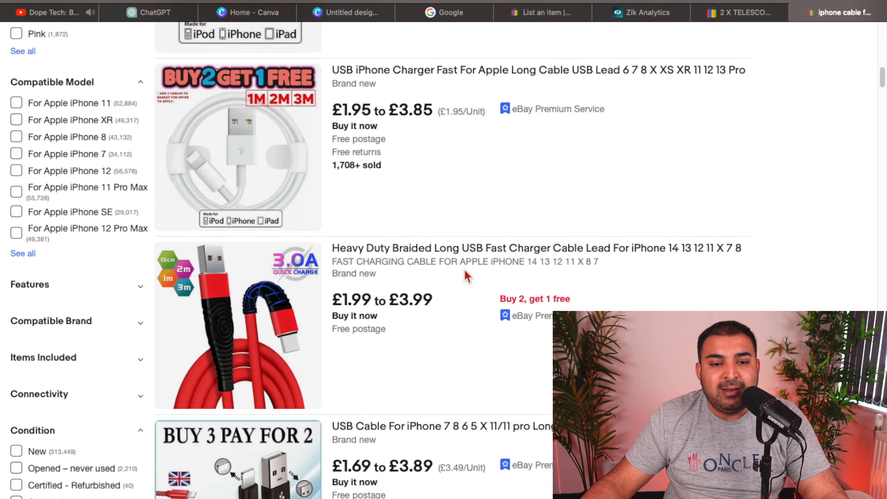
{"action": "scroll", "coordinate": [465, 274], "scroll_direction": "down", "scroll_amount": 8}
{"action": "scroll", "coordinate": [470, 272], "scroll_direction": "down", "scroll_amount": 5}
{"action": "scroll", "coordinate": [469, 265], "scroll_direction": "down", "scroll_amount": 5}
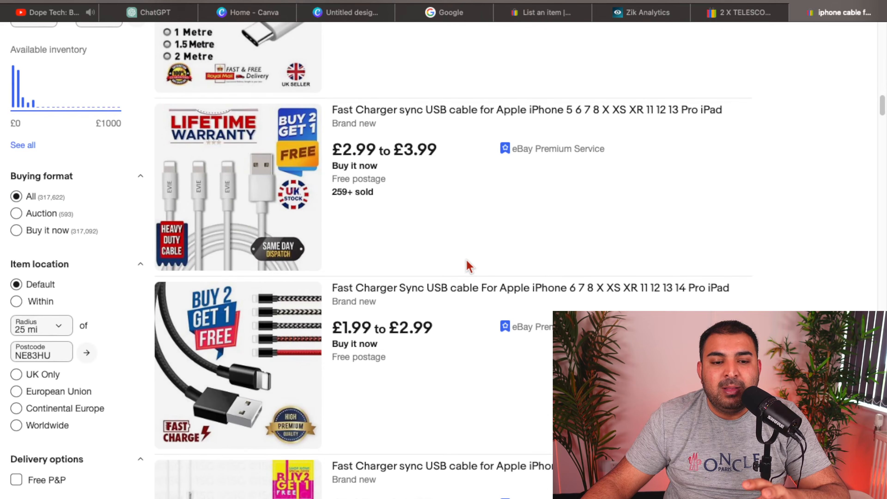
{"action": "scroll", "coordinate": [469, 267], "scroll_direction": "down", "scroll_amount": 5}
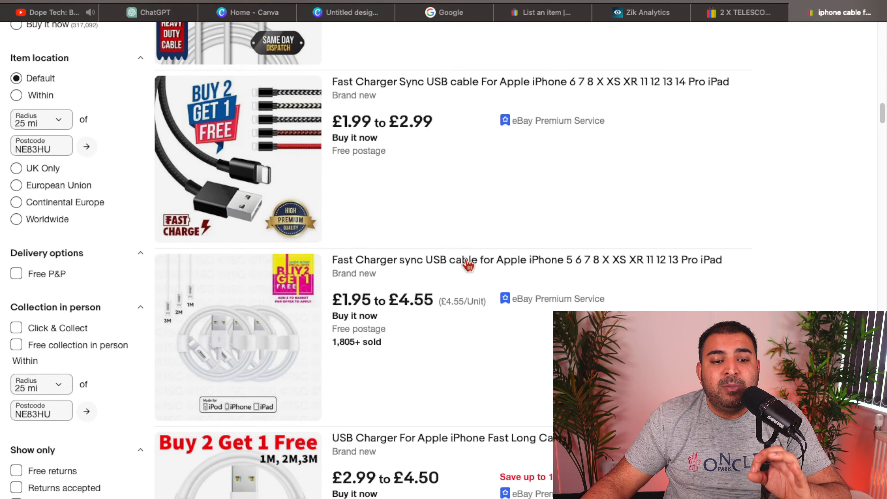
{"action": "scroll", "coordinate": [468, 266], "scroll_direction": "down", "scroll_amount": 5}
{"action": "scroll", "coordinate": [468, 267], "scroll_direction": "down", "scroll_amount": 5}
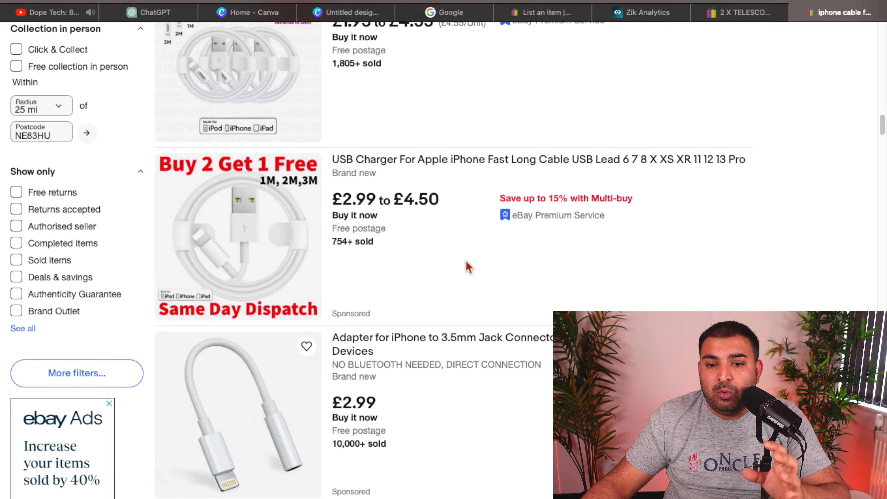
{"action": "scroll", "coordinate": [468, 267], "scroll_direction": "down", "scroll_amount": 12}
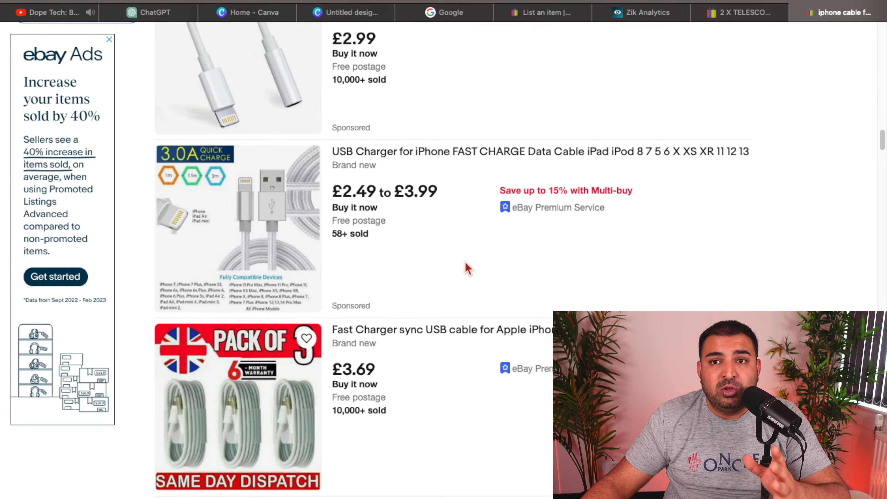
{"action": "scroll", "coordinate": [468, 268], "scroll_direction": "down", "scroll_amount": 1}
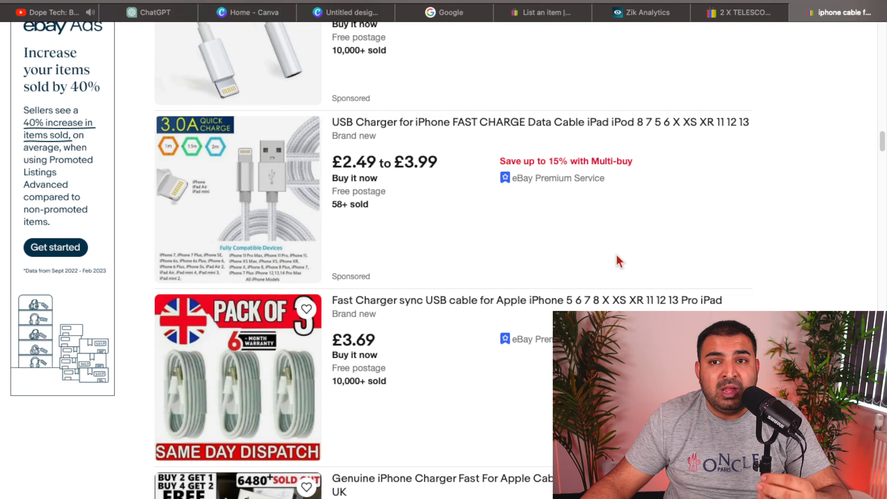
{"action": "scroll", "coordinate": [617, 255], "scroll_direction": "up", "scroll_amount": 8}
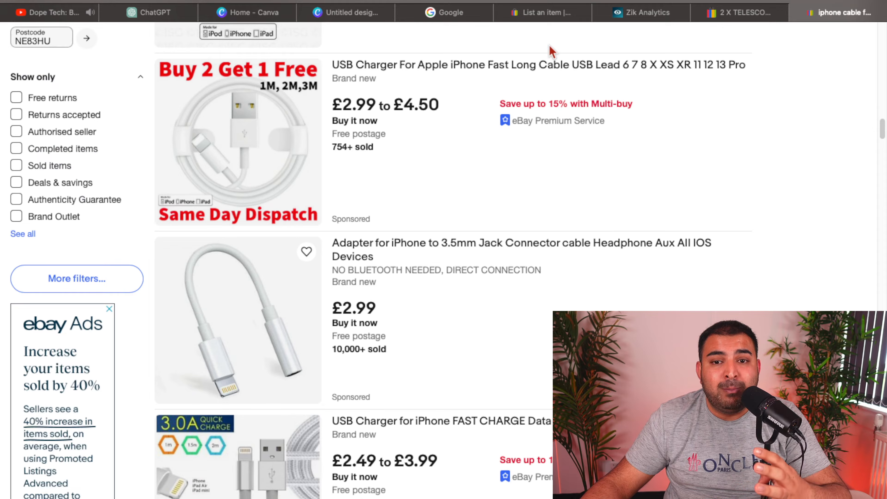
Return to the new listing page and search for the item to sell as "iphone cable 1m"
{"action": "left_click", "coordinate": [549, 16]}
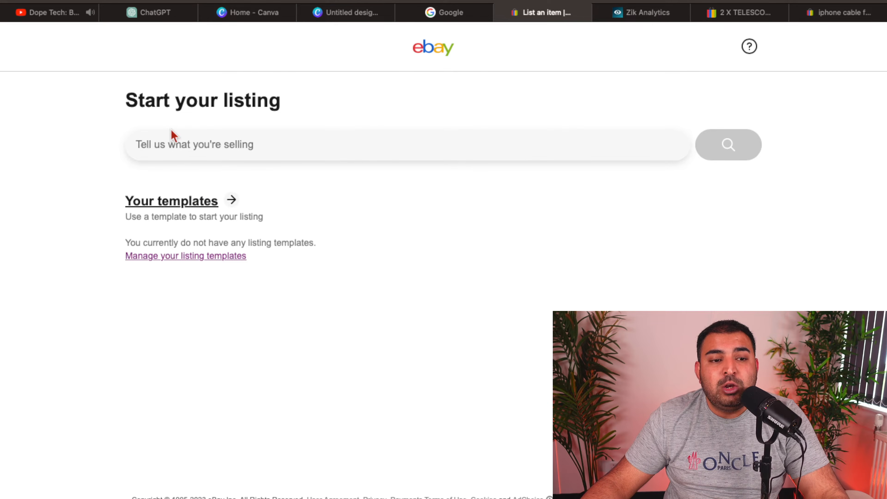
{"action": "left_click_drag", "start_coordinate": [127, 98], "coordinate": [329, 101]}
{"action": "left_click", "coordinate": [313, 142]}
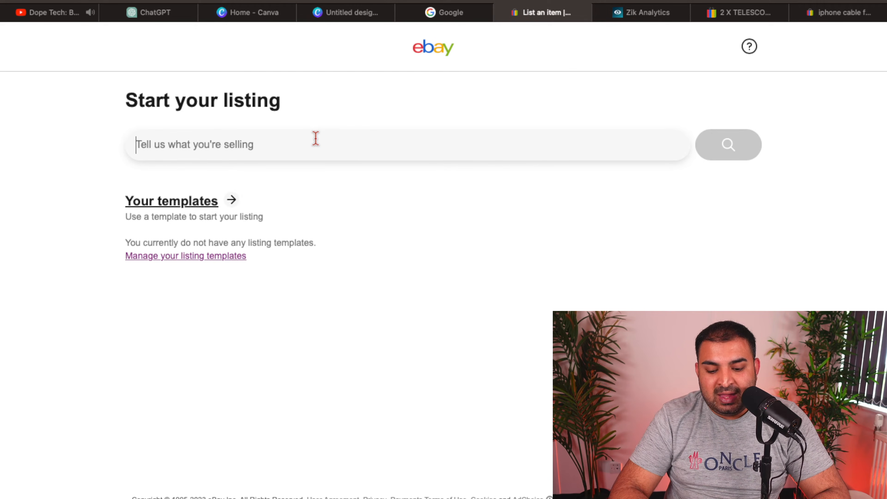
{"action": "type", "text": "Ip"}
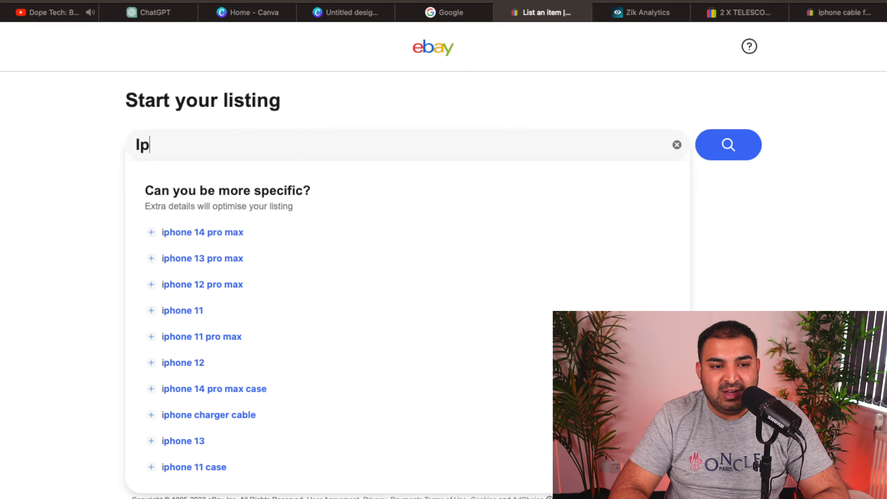
{"action": "type", "text": "hone cable"}
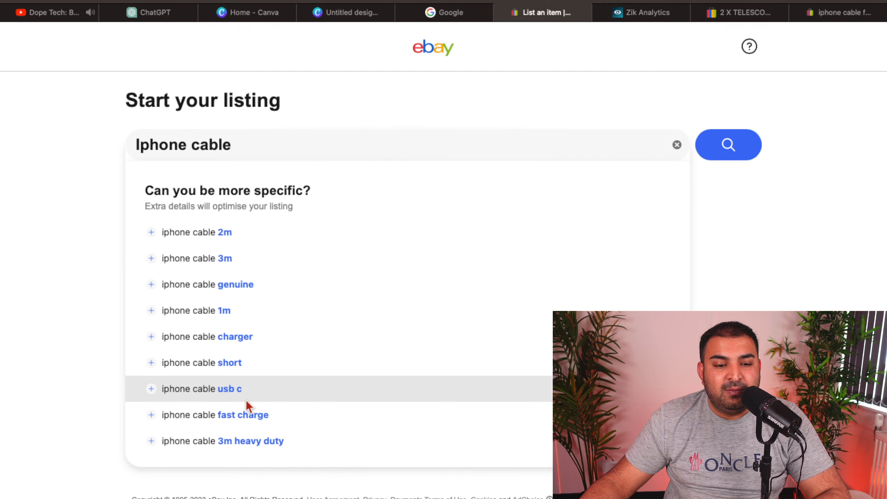
{"action": "left_click", "coordinate": [236, 318]}
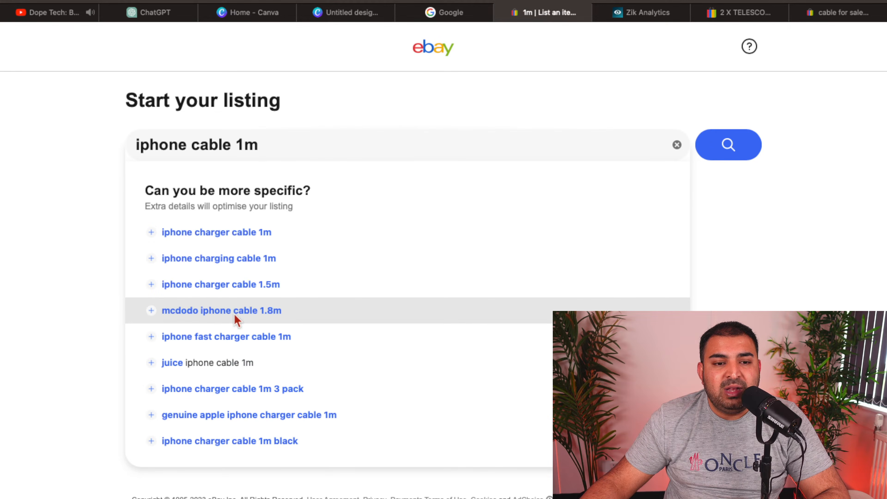
{"action": "left_click", "coordinate": [738, 148]}
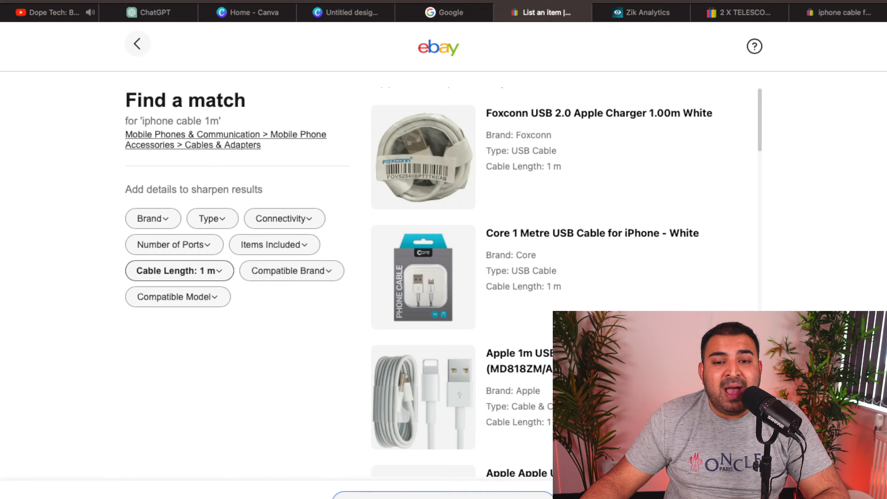
Examine the product library matches suggested for the 1 m iPhone cable
{"action": "scroll", "coordinate": [533, 227], "scroll_direction": "down", "scroll_amount": 5}
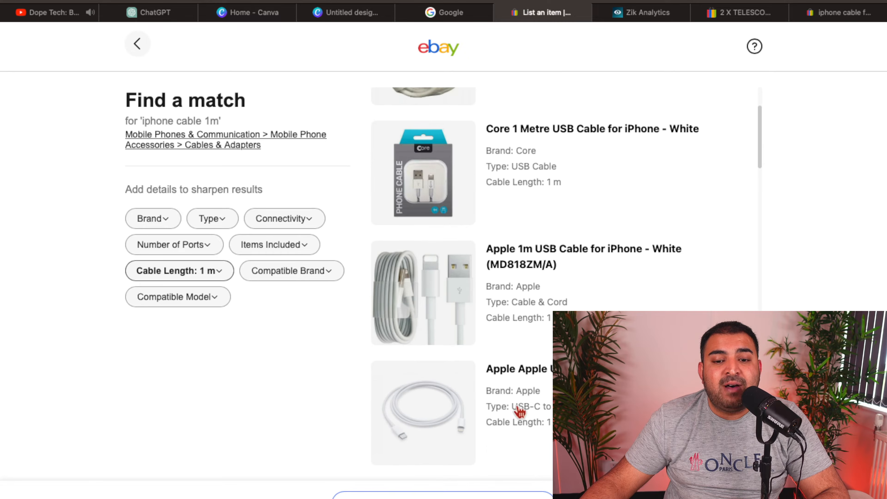
{"action": "scroll", "coordinate": [517, 161], "scroll_direction": "down", "scroll_amount": 3}
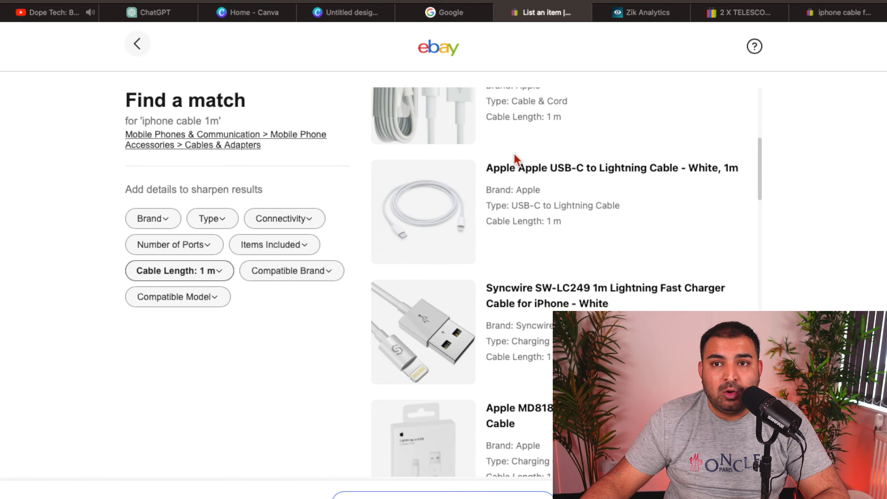
{"action": "scroll", "coordinate": [519, 167], "scroll_direction": "down", "scroll_amount": 2}
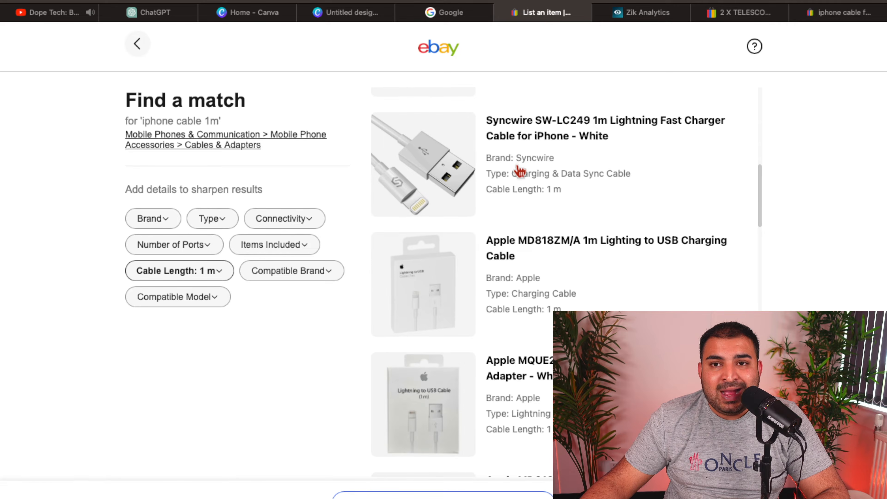
{"action": "scroll", "coordinate": [519, 171], "scroll_direction": "down", "scroll_amount": 5}
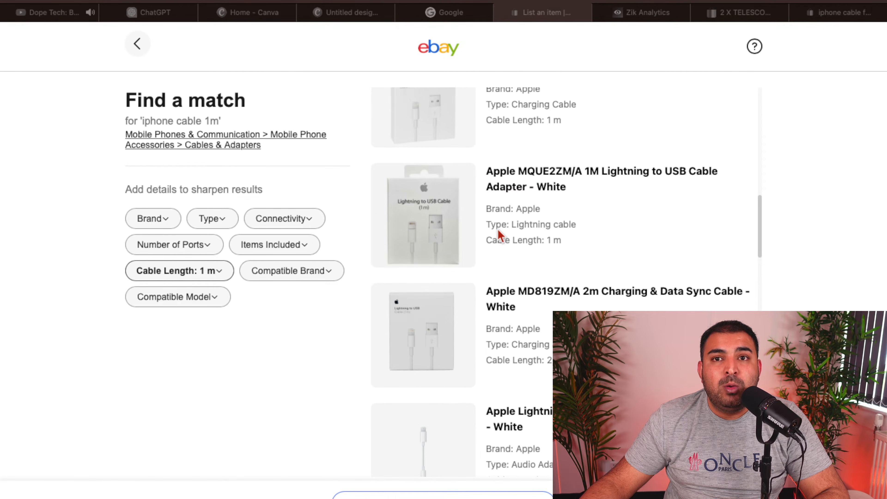
{"action": "left_click", "coordinate": [49, 211]}
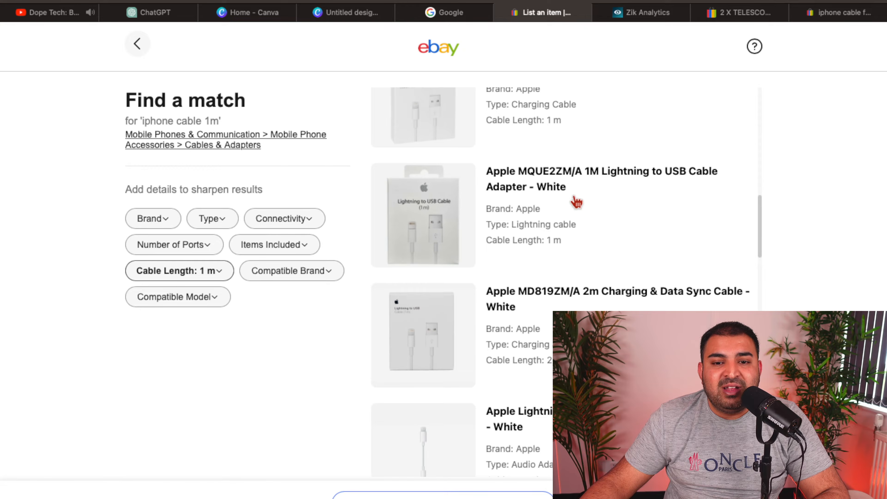
{"action": "scroll", "coordinate": [576, 202], "scroll_direction": "down", "scroll_amount": 15}
{"action": "scroll", "coordinate": [536, 311], "scroll_direction": "up", "scroll_amount": 4}
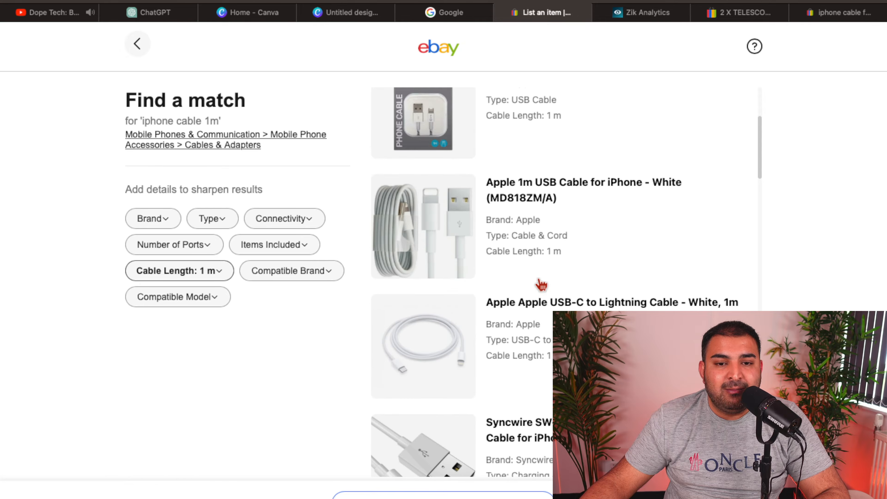
{"action": "scroll", "coordinate": [541, 283], "scroll_direction": "up", "scroll_amount": 5}
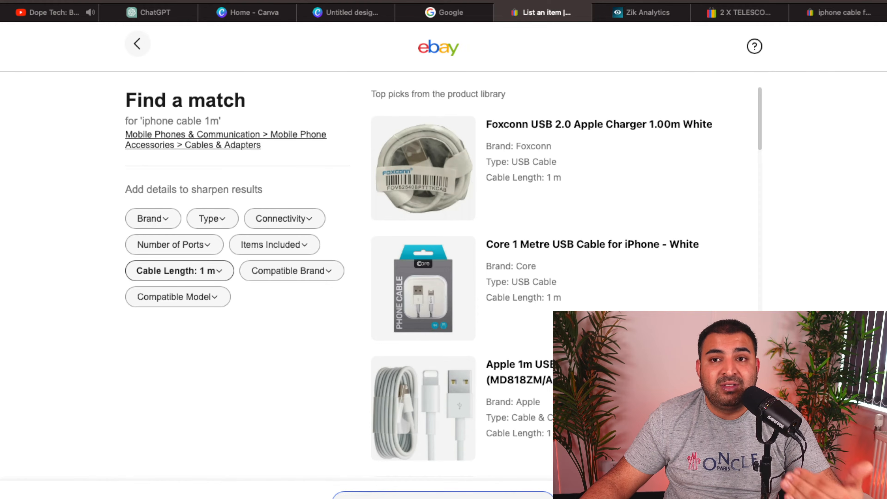
Continue to the listing form without choosing a library product and set the item condition to New
{"action": "left_click", "coordinate": [446, 492]}
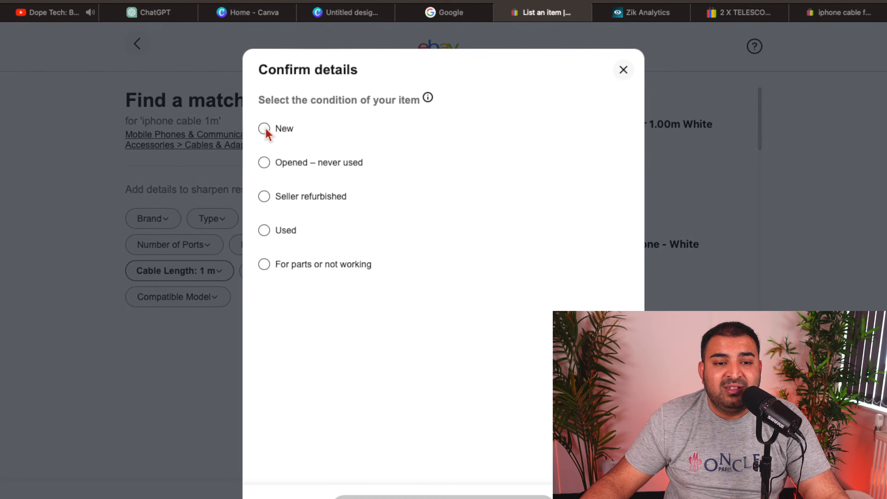
{"action": "left_click", "coordinate": [265, 131]}
{"action": "left_click", "coordinate": [444, 497]}
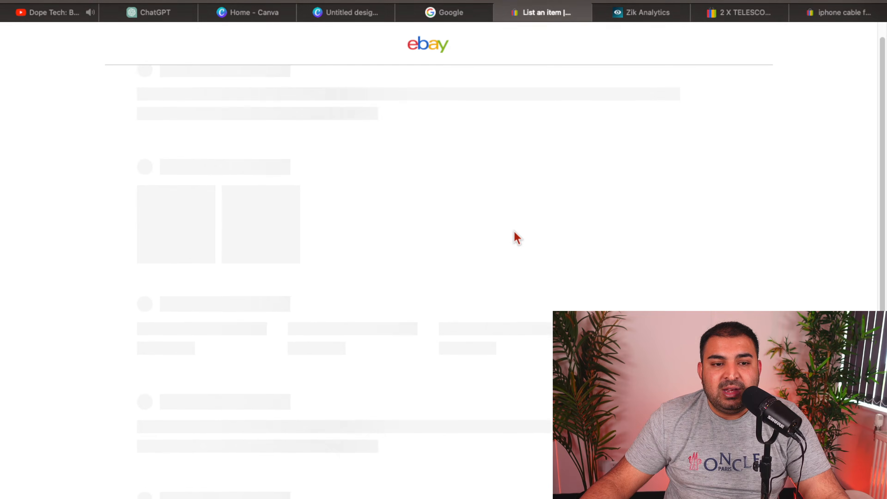
{"action": "scroll", "coordinate": [516, 237], "scroll_direction": "down", "scroll_amount": 3}
{"action": "scroll", "coordinate": [516, 236], "scroll_direction": "up", "scroll_amount": 3}
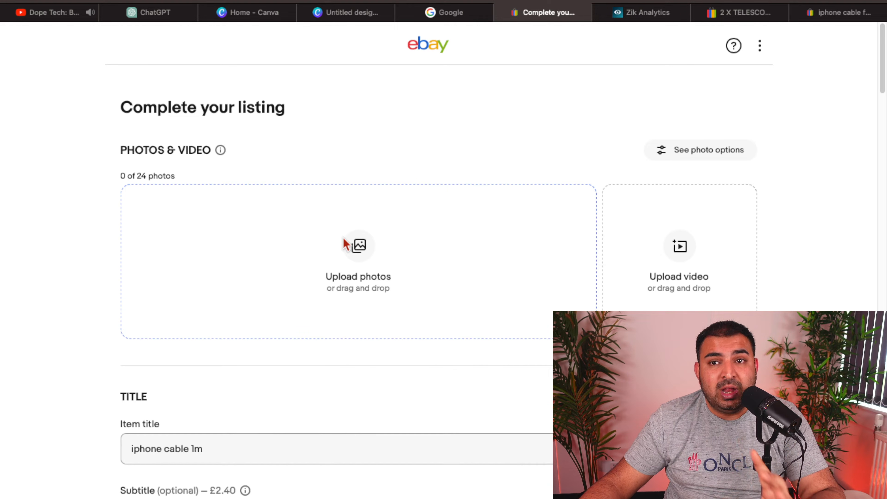
Upload six iPhone cable product photos to the listing
{"action": "left_click", "coordinate": [443, 498]}
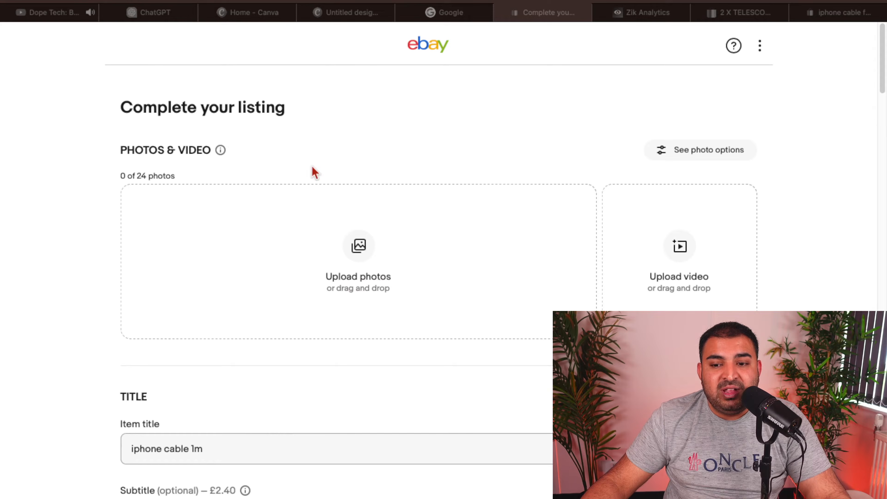
{"action": "left_click", "coordinate": [54, 231]}
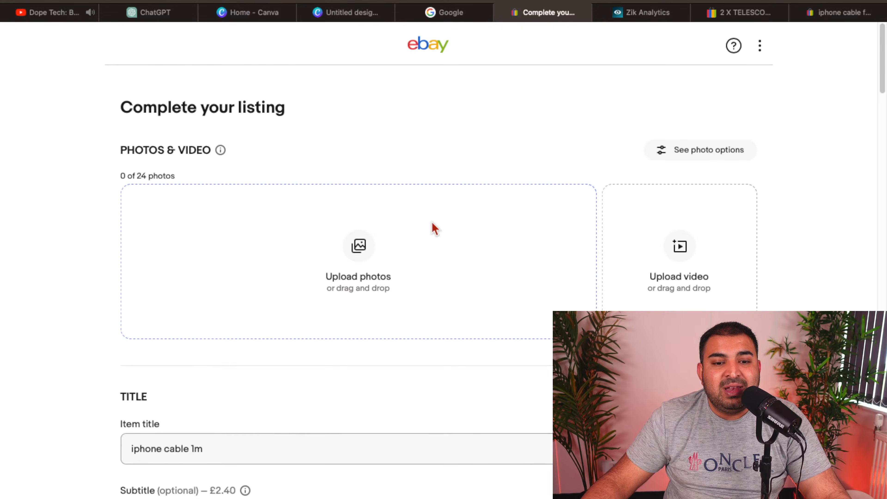
{"action": "scroll", "coordinate": [434, 229], "scroll_direction": "down", "scroll_amount": 2}
{"action": "scroll", "coordinate": [434, 228], "scroll_direction": "down", "scroll_amount": 1}
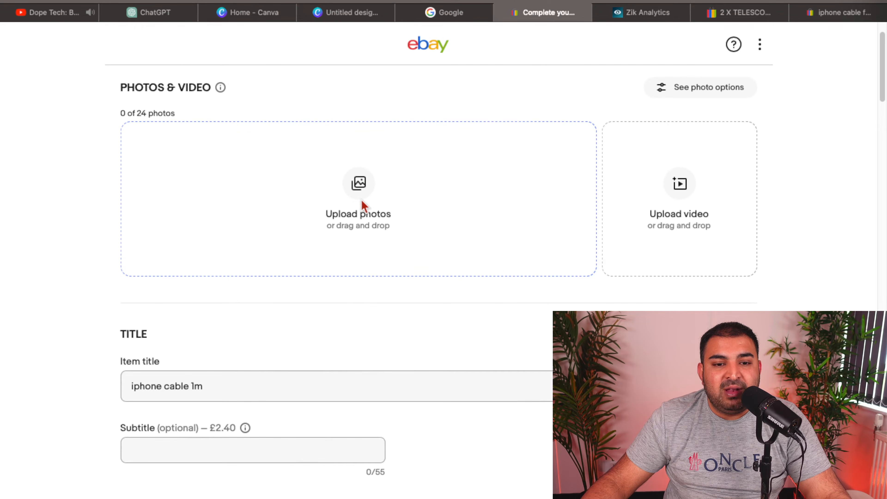
{"action": "left_click", "coordinate": [360, 184]}
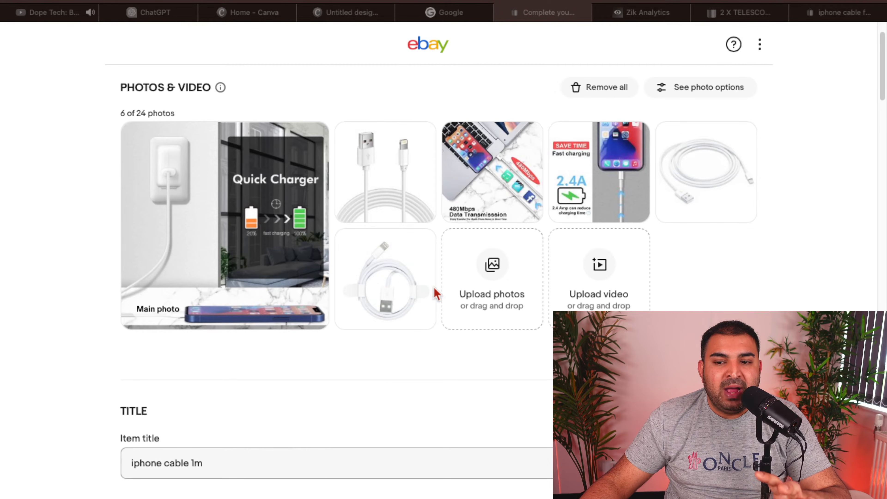
Reorder the photos with the upright two-connector cable as main photo, followed by the two plain white coiled-cable shots
{"action": "left_click", "coordinate": [65, 192]}
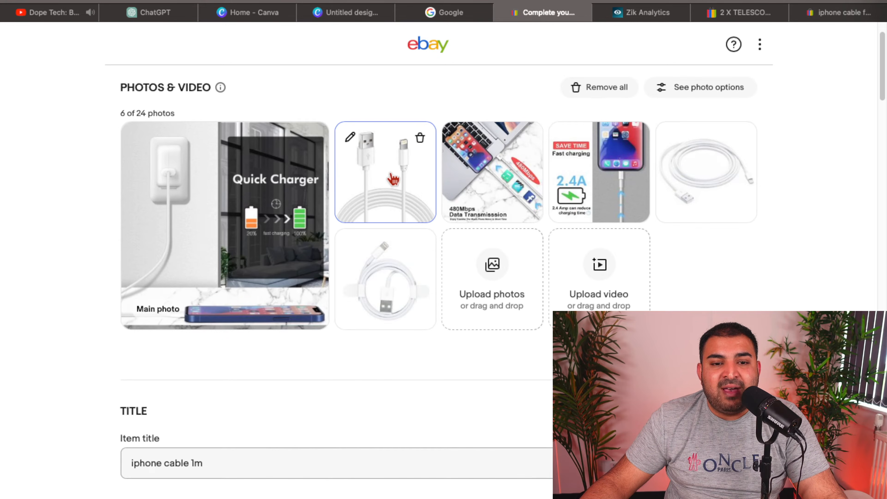
{"action": "left_click_drag", "start_coordinate": [392, 177], "coordinate": [225, 179]}
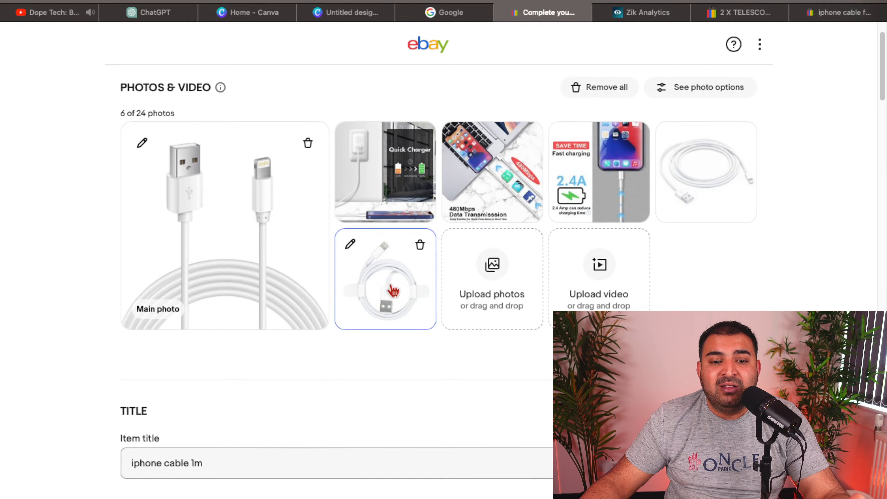
{"action": "left_click_drag", "start_coordinate": [390, 289], "coordinate": [381, 143]}
{"action": "left_click_drag", "start_coordinate": [386, 294], "coordinate": [499, 130]}
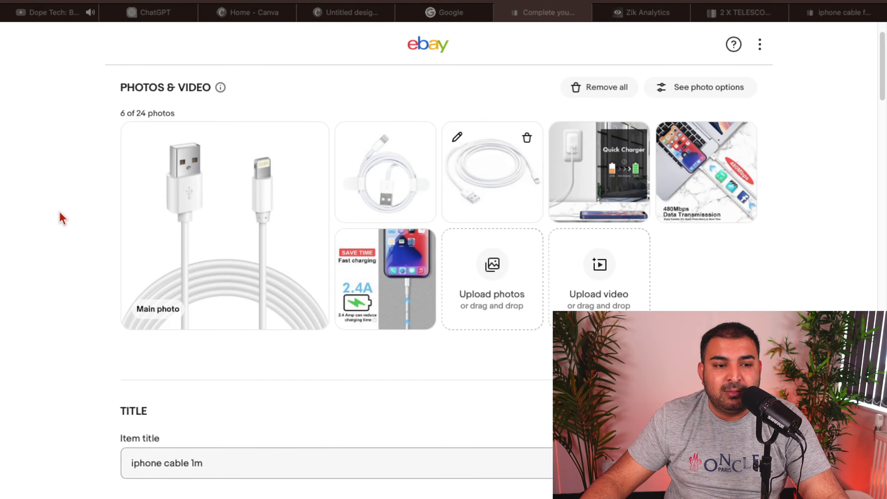
View the "Fast charging 2.4A" photo in the photo editor and close the editor
{"action": "left_click", "coordinate": [405, 265]}
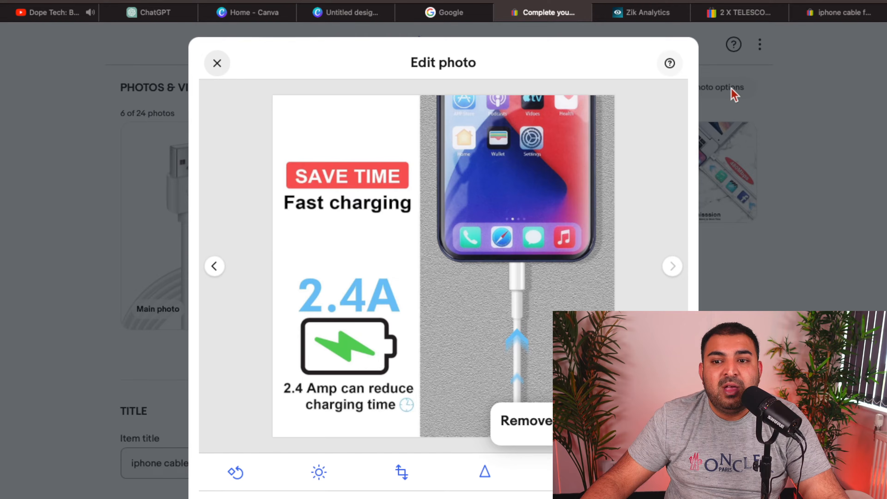
{"action": "left_click", "coordinate": [217, 64]}
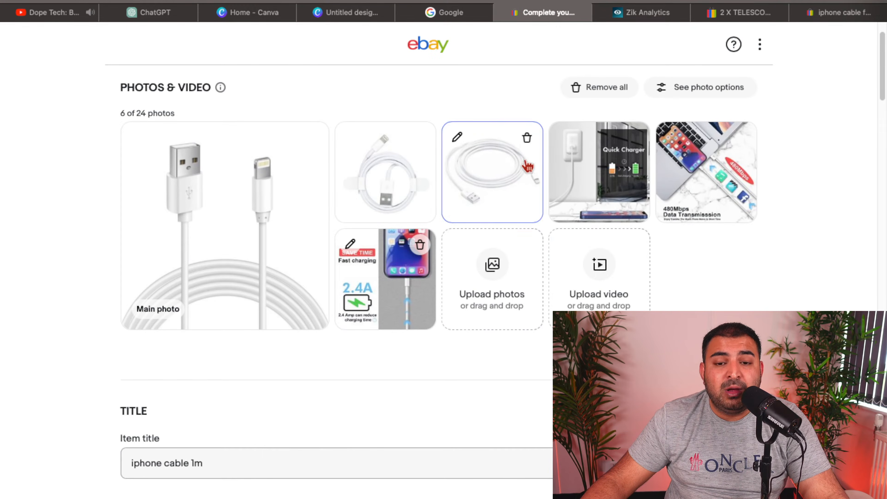
Switch to the Canva design, upload the two-connector cable photo, place it on the blank page and enlarge it toward the upper-right corner
{"action": "left_click", "coordinate": [333, 13]}
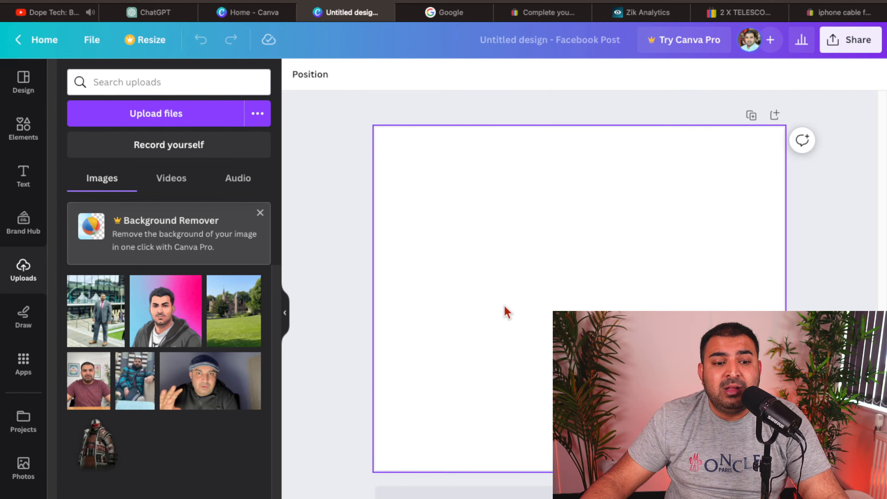
{"action": "left_click", "coordinate": [169, 117]}
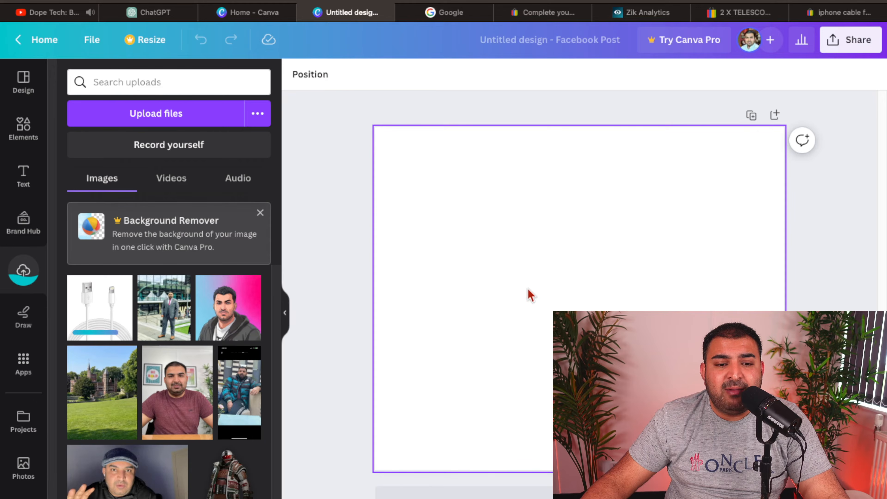
{"action": "left_click_drag", "start_coordinate": [131, 307], "coordinate": [679, 262]}
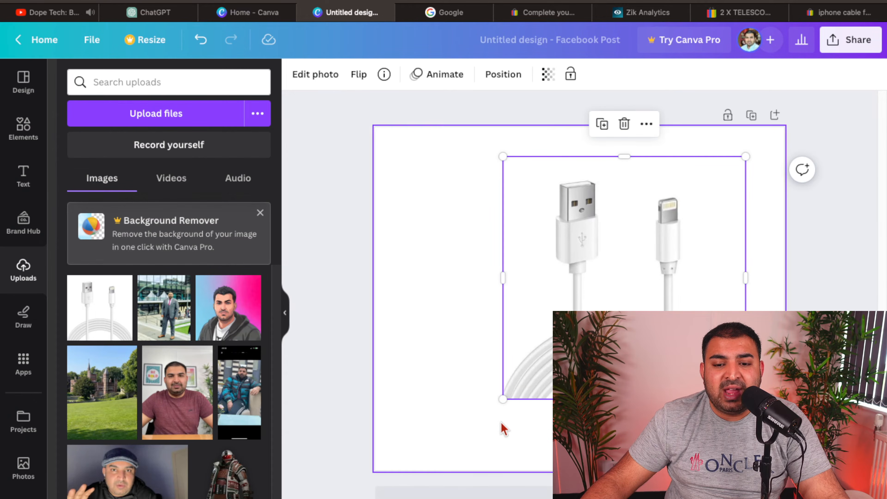
{"action": "left_click_drag", "start_coordinate": [502, 398], "coordinate": [497, 436]}
{"action": "left_click_drag", "start_coordinate": [601, 360], "coordinate": [639, 339]}
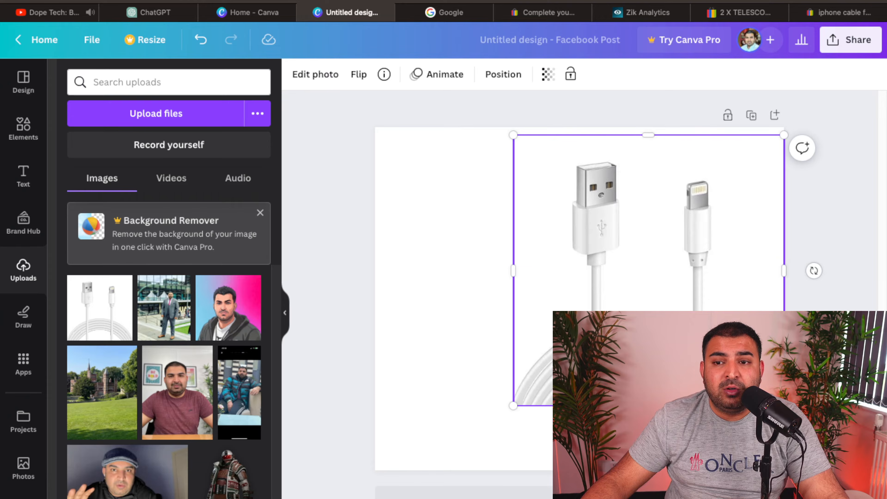
Open Google in a new browser tab and run an image search for "fast delivery ebay"
{"action": "key", "text": "super+t"}
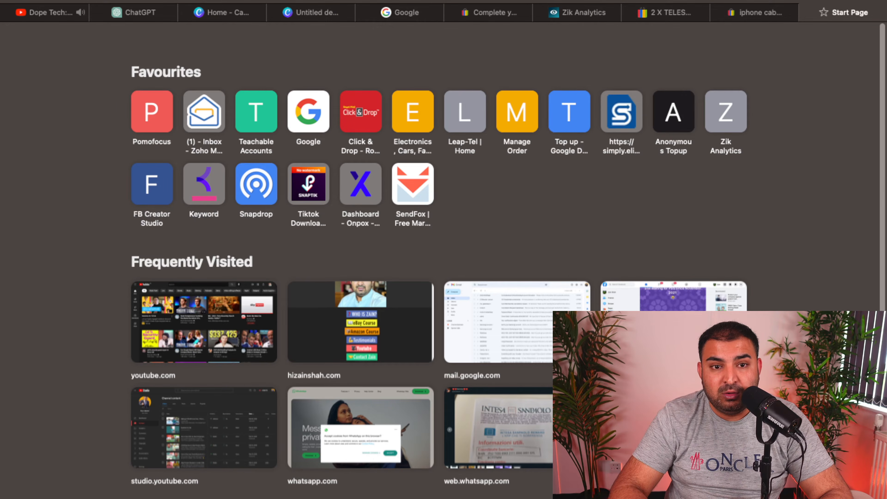
{"action": "key", "text": "Return"}
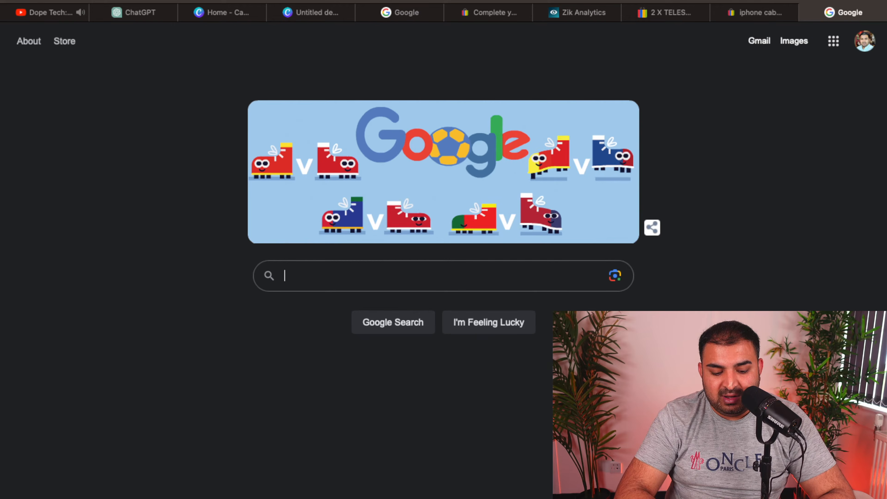
{"action": "type", "text": "fast delik"}
{"action": "key", "text": "BackSpace"}
{"action": "type", "text": "very ebay"}
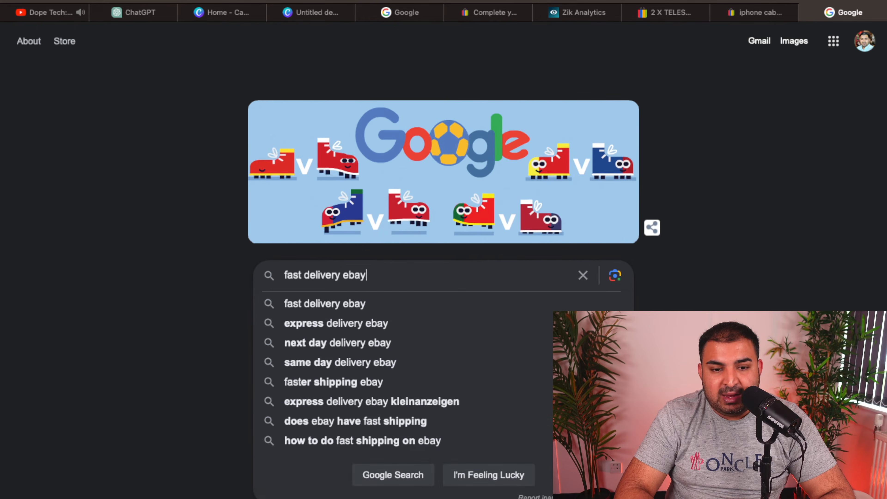
{"action": "key", "text": "Return"}
{"action": "left_click", "coordinate": [133, 98]}
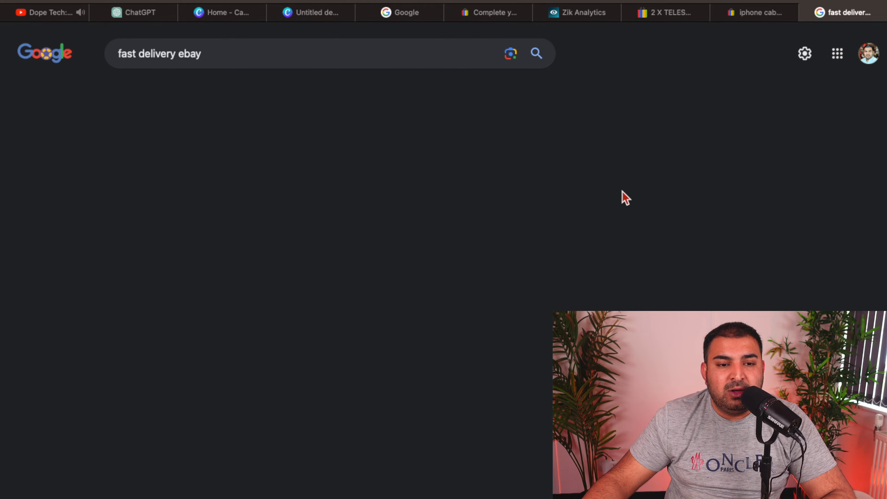
Open the "FAST DELIVERY" truck picture from the image results and save a copy to the computer
{"action": "scroll", "coordinate": [419, 227], "scroll_direction": "down", "scroll_amount": 1}
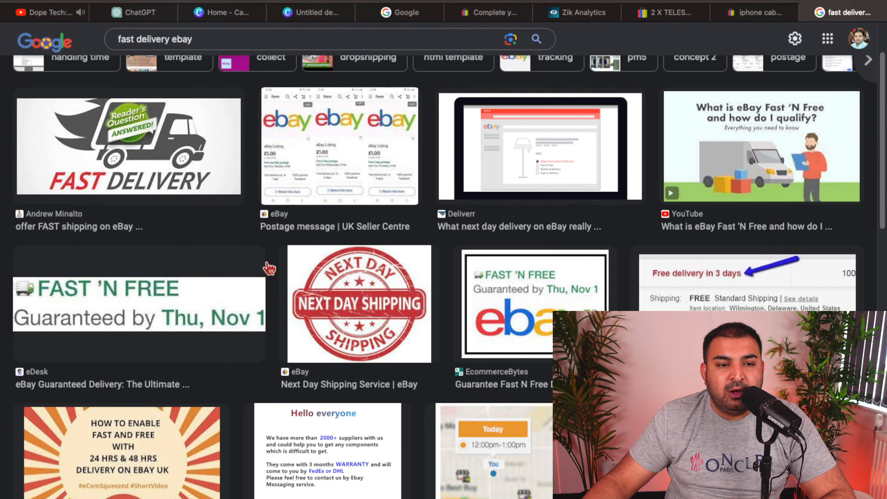
{"action": "left_click", "coordinate": [150, 124]}
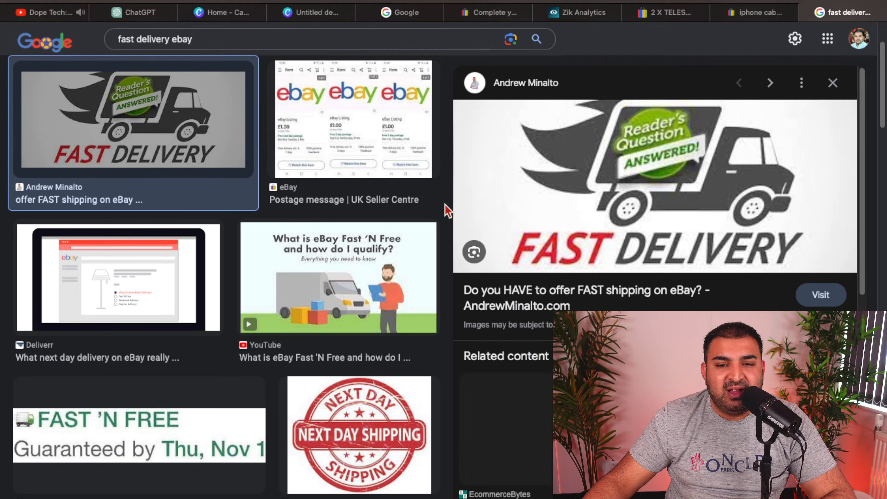
{"action": "left_click_drag", "start_coordinate": [683, 167], "coordinate": [663, 210]}
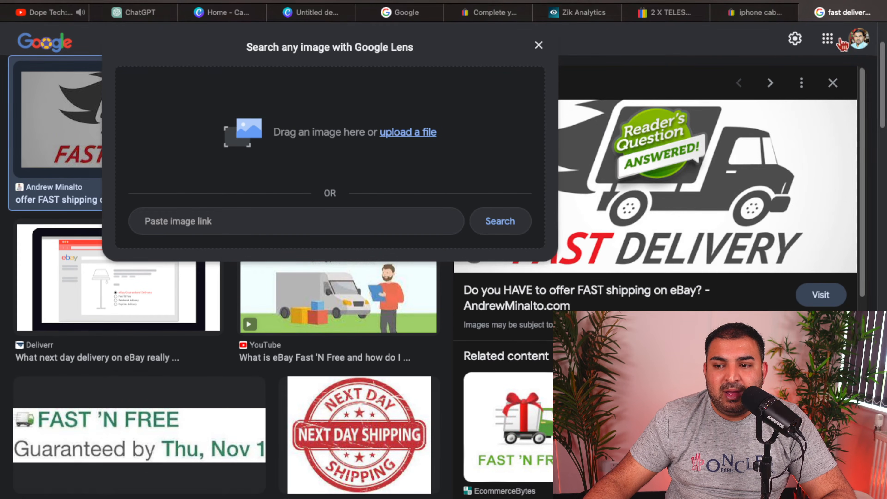
Return to the Canva design, upload the "FAST DELIVERY" truck picture and place it over the upper-left part of the page
{"action": "left_click", "coordinate": [755, 13]}
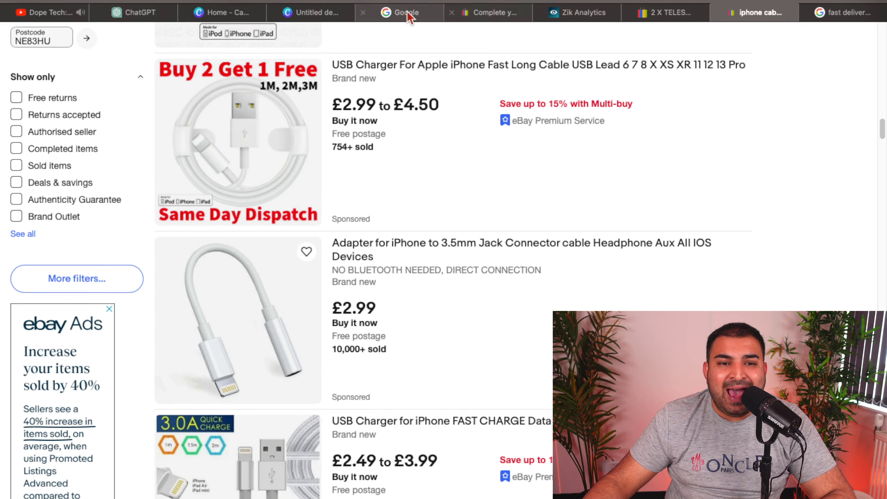
{"action": "left_click", "coordinate": [316, 13]}
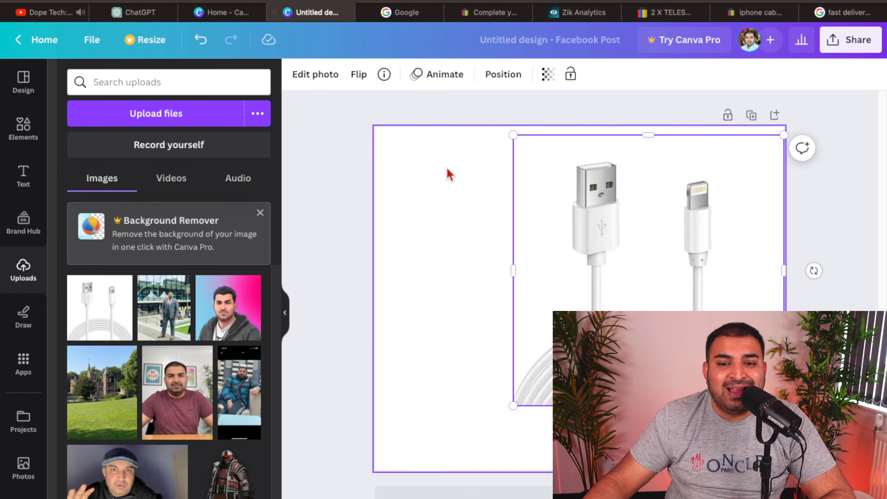
{"action": "left_click", "coordinate": [133, 115]}
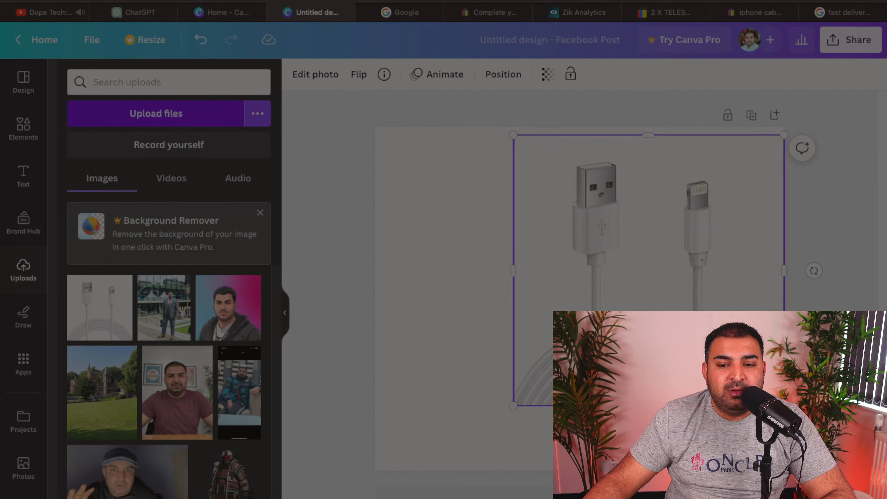
{"action": "left_click", "coordinate": [596, 293]}
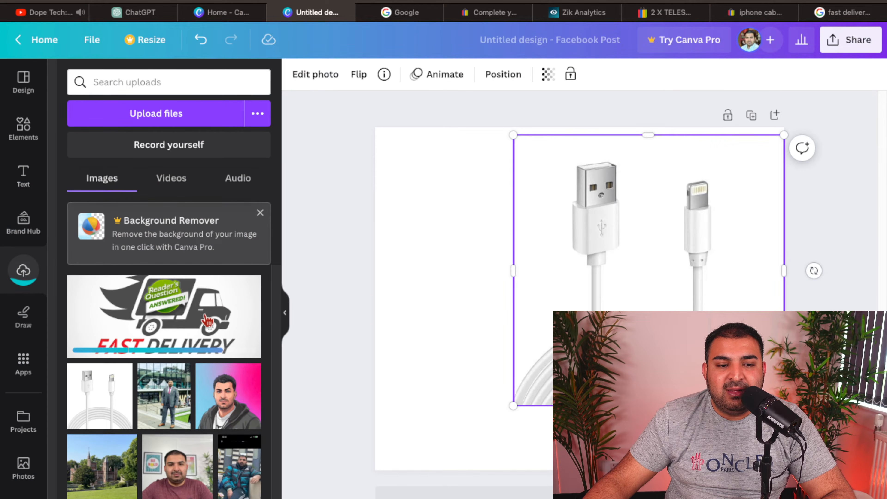
{"action": "left_click", "coordinate": [190, 319]}
{"action": "left_click_drag", "start_coordinate": [579, 299], "coordinate": [506, 228]}
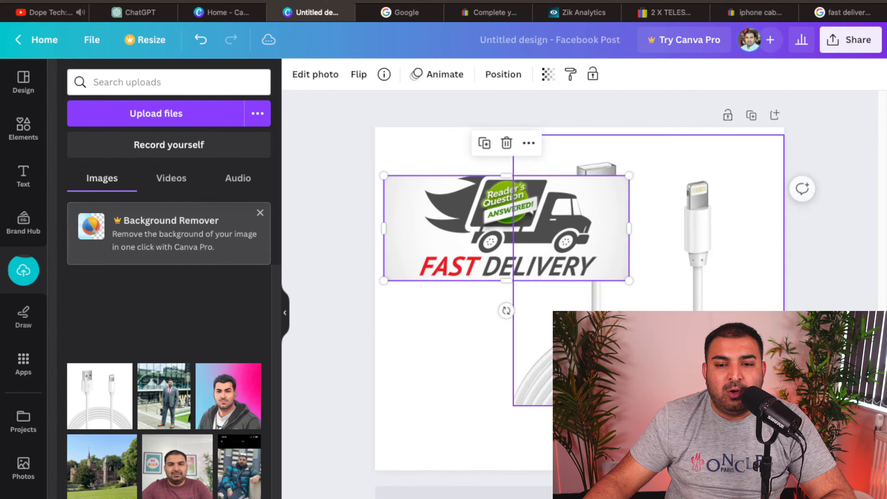
Enlarge the cable photo to nearly the page height, then shrink the "FAST DELIVERY" picture and place it in the page's upper-left corner
{"action": "left_click", "coordinate": [518, 402]}
{"action": "left_click_drag", "start_coordinate": [512, 405], "coordinate": [474, 485]}
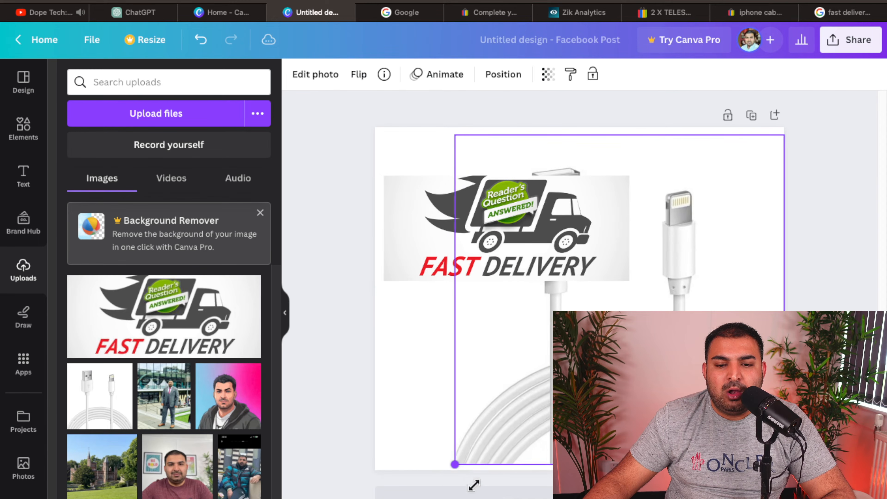
{"action": "left_click", "coordinate": [406, 264]}
{"action": "left_click_drag", "start_coordinate": [629, 281], "coordinate": [511, 230]}
{"action": "left_click", "coordinate": [357, 196]}
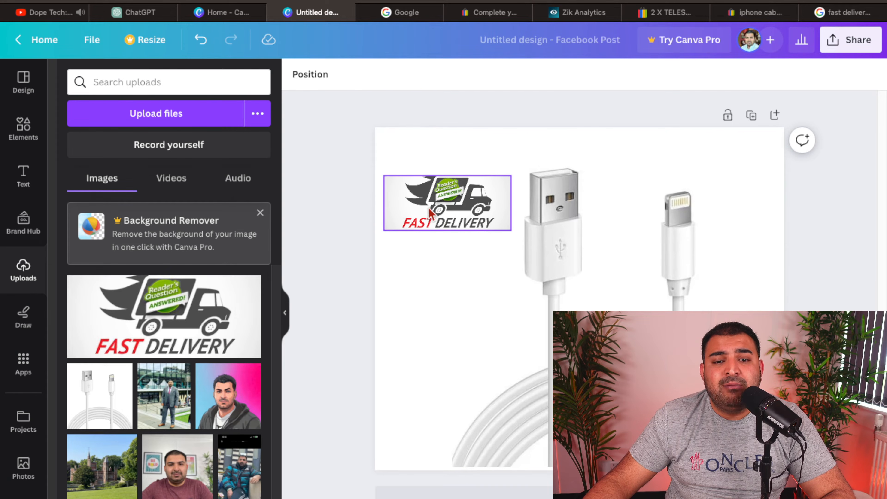
{"action": "left_click_drag", "start_coordinate": [429, 208], "coordinate": [426, 178]}
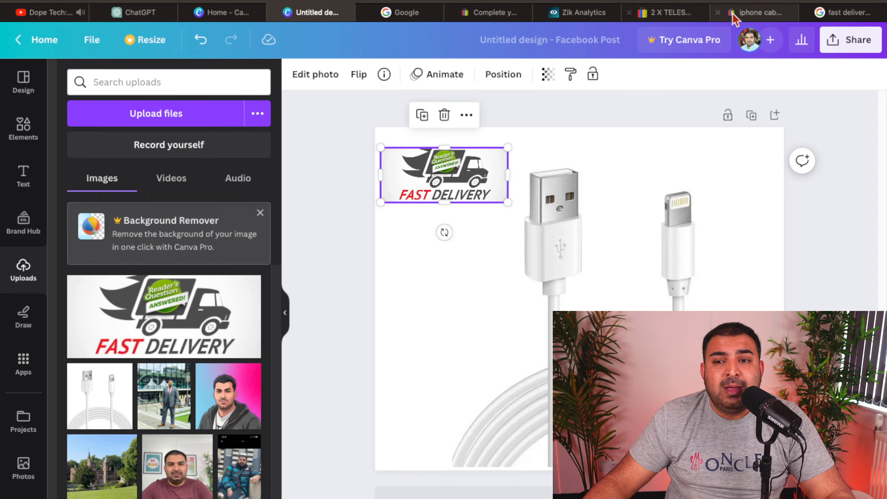
Switch back to the eBay listing form and review its photos, video upload option, item title, subtitle and category
{"action": "left_click", "coordinate": [763, 18]}
{"action": "left_click", "coordinate": [491, 13]}
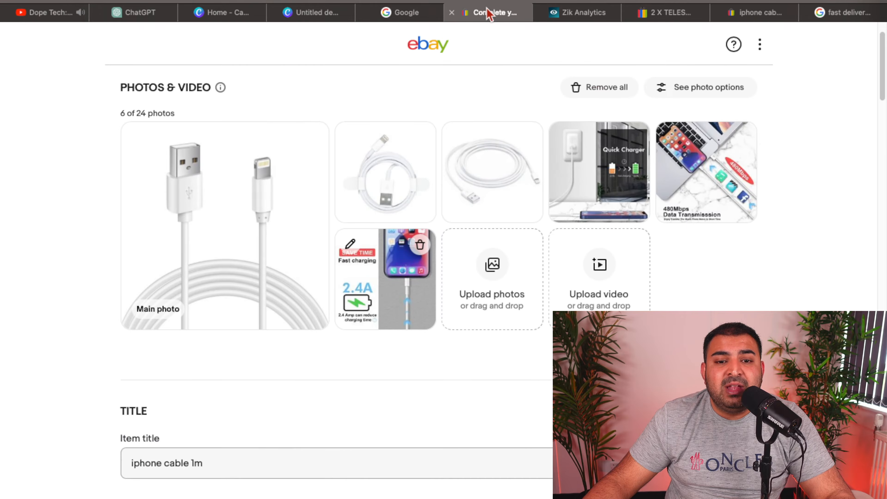
{"action": "scroll", "coordinate": [260, 267], "scroll_direction": "down", "scroll_amount": 3}
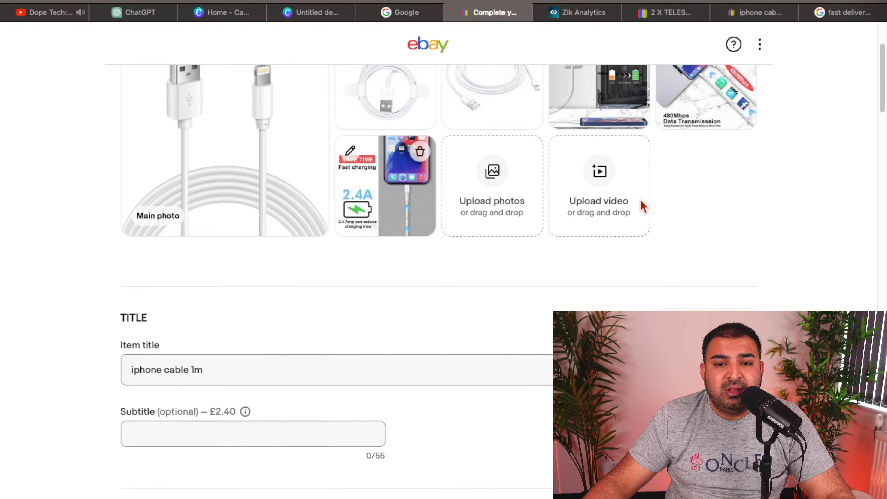
{"action": "scroll", "coordinate": [653, 198], "scroll_direction": "up", "scroll_amount": 5}
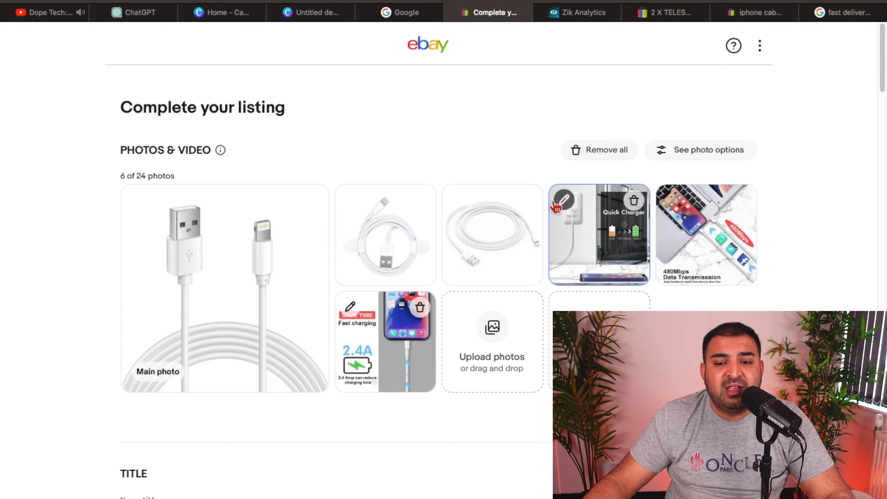
{"action": "scroll", "coordinate": [596, 206], "scroll_direction": "down", "scroll_amount": 2}
{"action": "scroll", "coordinate": [597, 206], "scroll_direction": "down", "scroll_amount": 3}
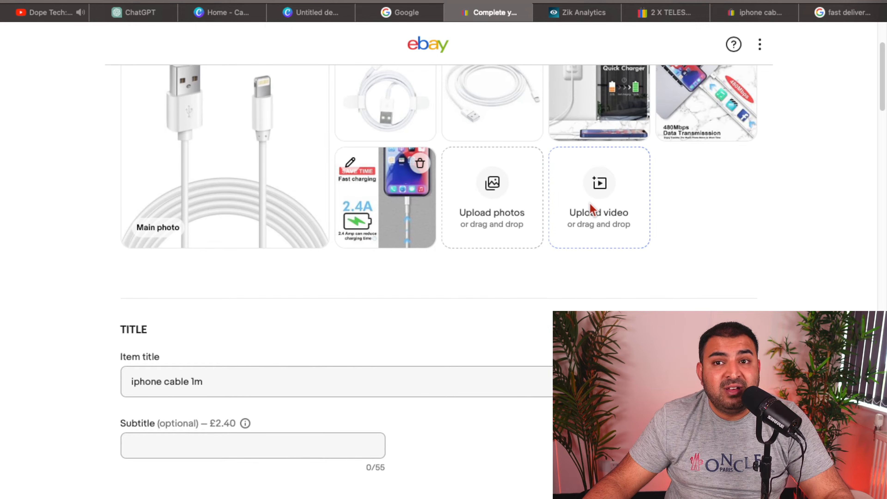
{"action": "scroll", "coordinate": [569, 204], "scroll_direction": "up", "scroll_amount": 2}
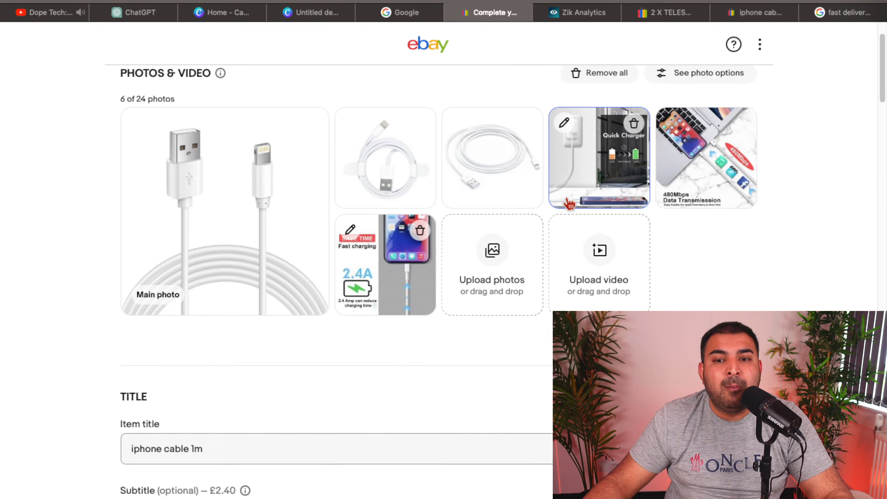
{"action": "scroll", "coordinate": [569, 207], "scroll_direction": "down", "scroll_amount": 1}
{"action": "scroll", "coordinate": [568, 207], "scroll_direction": "down", "scroll_amount": 2}
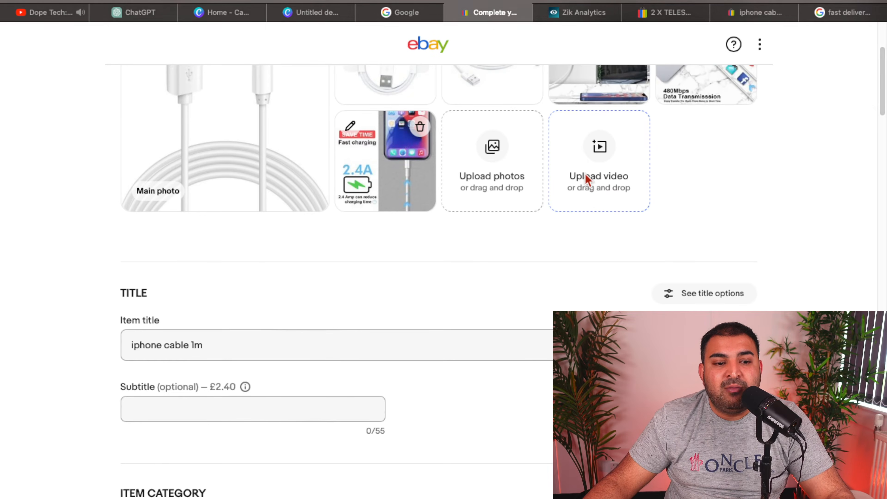
{"action": "scroll", "coordinate": [587, 176], "scroll_direction": "down", "scroll_amount": 3}
{"action": "scroll", "coordinate": [585, 176], "scroll_direction": "down", "scroll_amount": 3}
{"action": "left_click", "coordinate": [212, 118]}
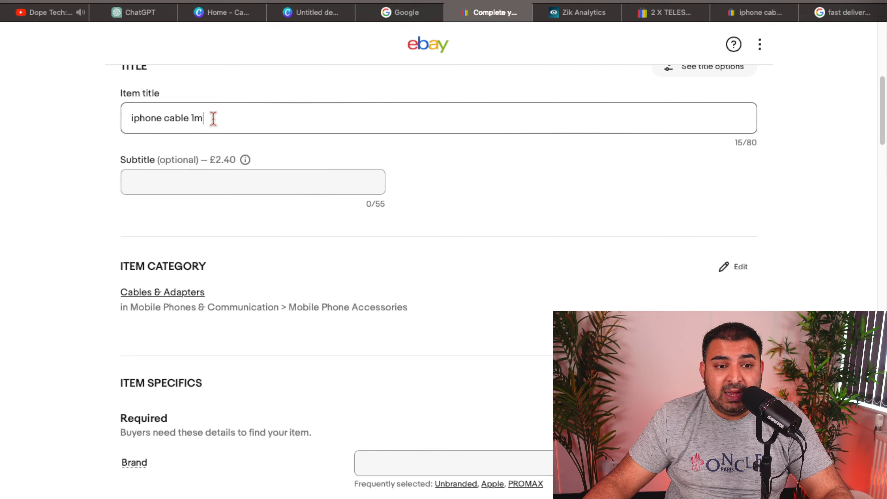
{"action": "scroll", "coordinate": [213, 119], "scroll_direction": "up", "scroll_amount": 1}
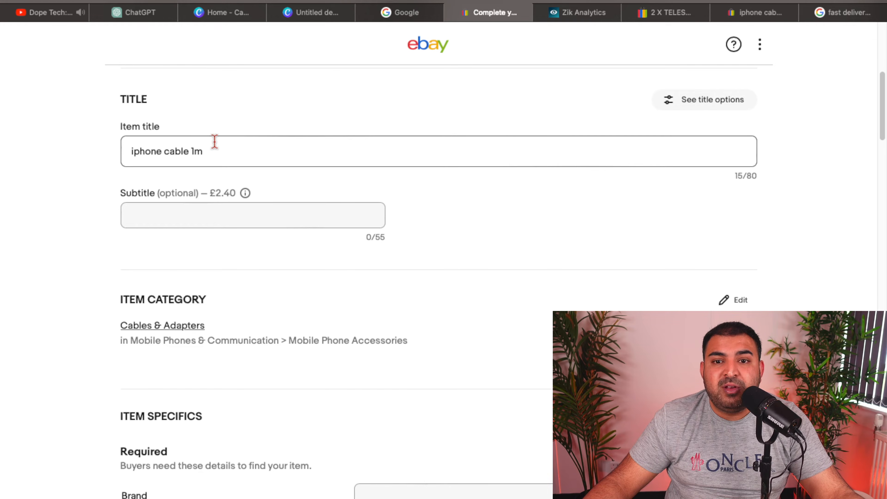
Switch to Zik Analytics, open the title builder and enter "iPhone cable" as the exclude phrase
{"action": "left_click", "coordinate": [576, 16]}
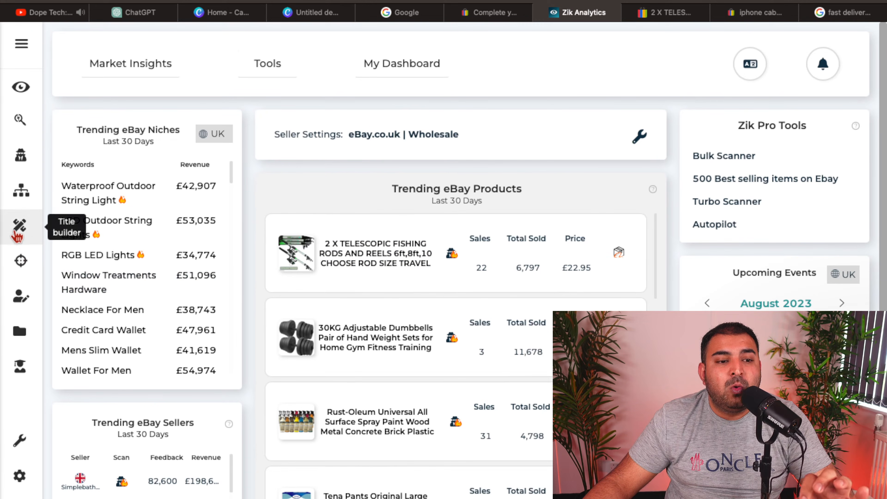
{"action": "left_click", "coordinate": [20, 226]}
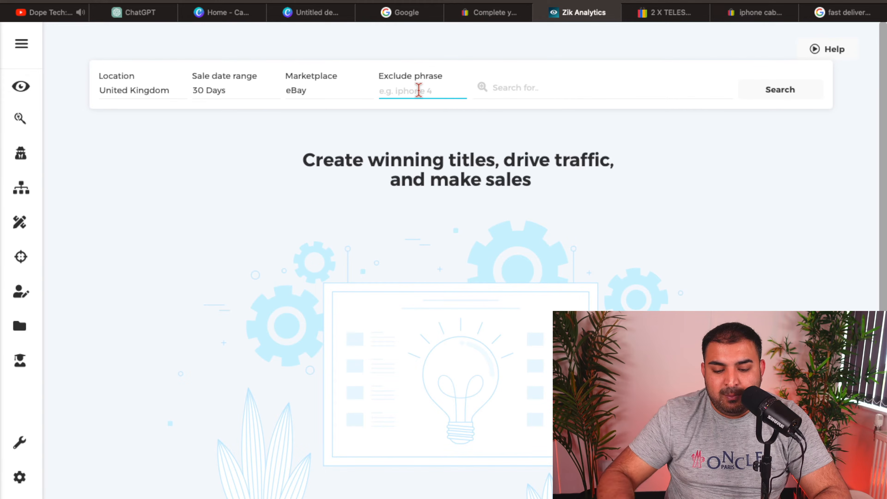
{"action": "type", "text": "iPhone"}
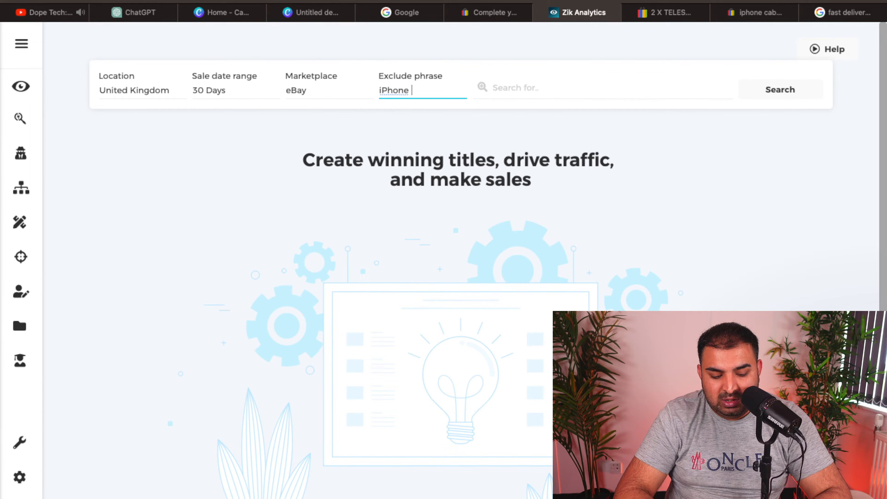
{"action": "type", "text": " casbl"}
{"action": "key", "text": "BackSpace"}
{"action": "key", "text": "BackSpace"}
{"action": "key", "text": "BackSpace"}
{"action": "type", "text": "ble"}
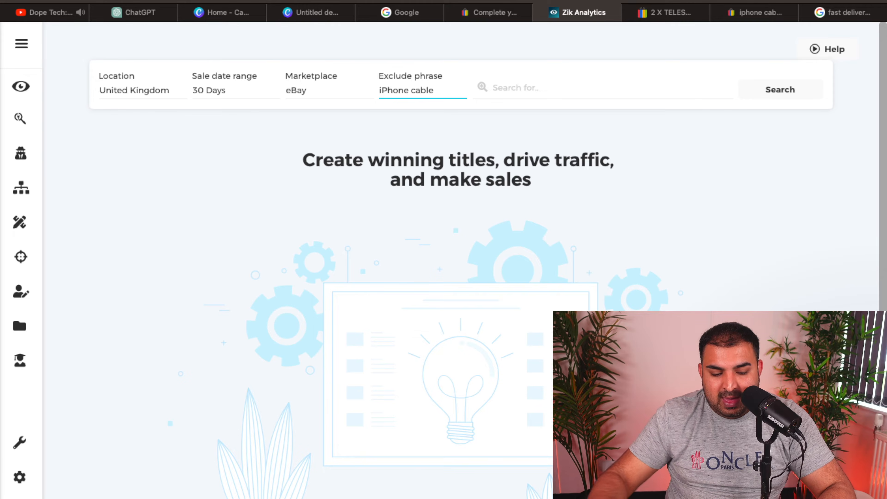
Copy the exclude phrase into the search term and search for "iPhone cable" title keywords
{"action": "triple_click", "coordinate": [426, 86]}
{"action": "key", "text": "ctrl+c"}
{"action": "left_click", "coordinate": [527, 87]}
{"action": "key", "text": "ctrl+v"}
{"action": "left_click", "coordinate": [798, 90]}
Examine the long-tail and generic keyword ideas with their searches, competition and sales, and check the eBay iPhone cable search results
{"action": "scroll", "coordinate": [498, 189], "scroll_direction": "down", "scroll_amount": 1}
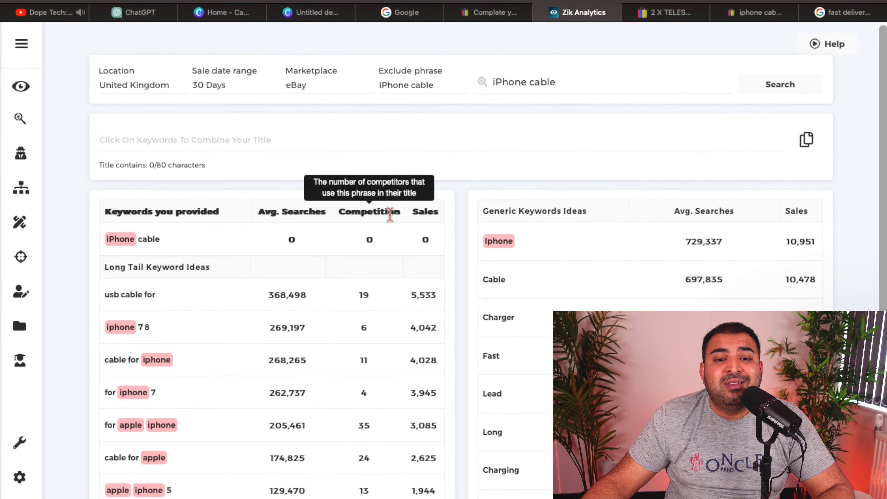
{"action": "scroll", "coordinate": [388, 214], "scroll_direction": "down", "scroll_amount": 3}
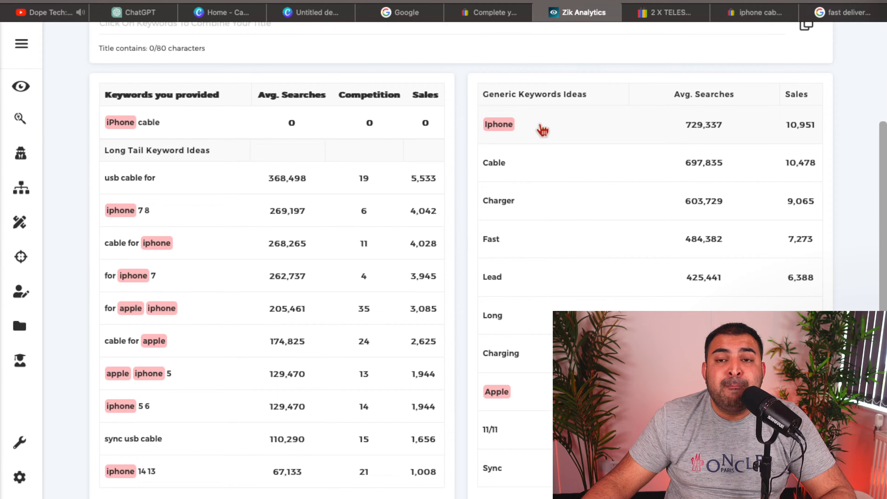
{"action": "scroll", "coordinate": [545, 139], "scroll_direction": "up", "scroll_amount": 2}
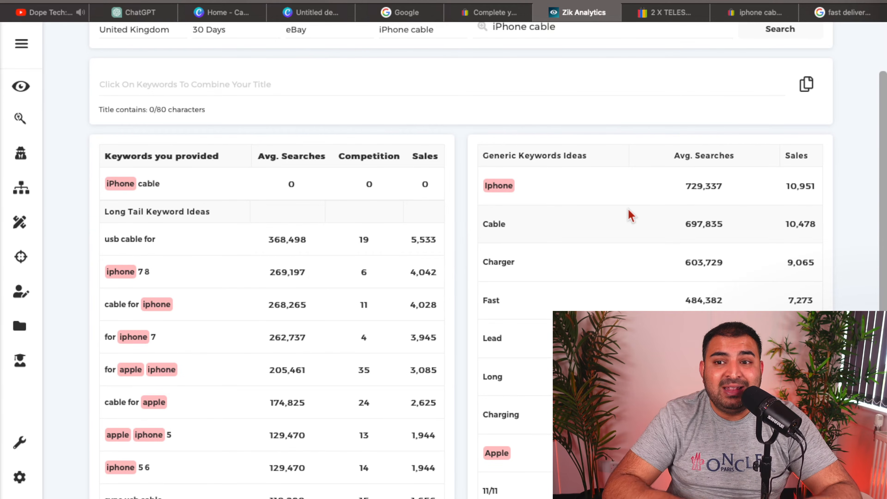
{"action": "left_click", "coordinate": [746, 14]}
{"action": "scroll", "coordinate": [489, 105], "scroll_direction": "up", "scroll_amount": 10}
{"action": "left_click", "coordinate": [572, 13]}
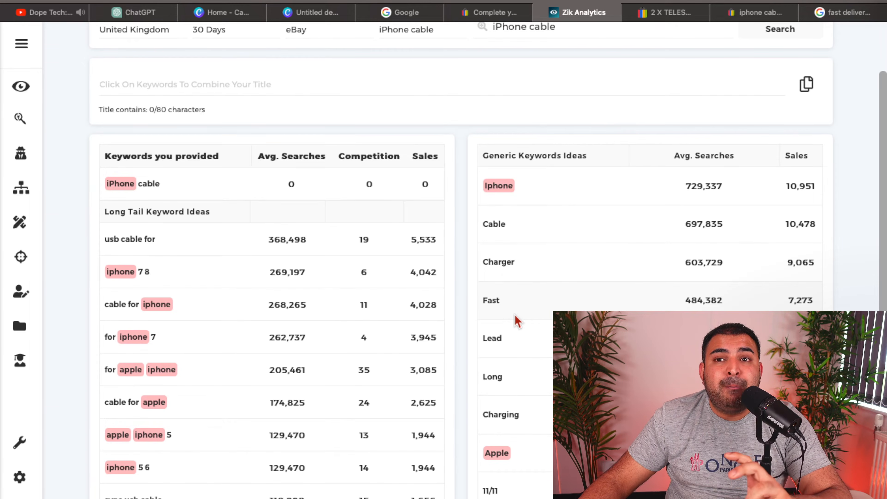
Combine the generic keywords into the title "Iphone Charger Cable Fast Charging Sync" in the title builder
{"action": "scroll", "coordinate": [520, 308], "scroll_direction": "up", "scroll_amount": 3}
{"action": "left_click", "coordinate": [528, 245]}
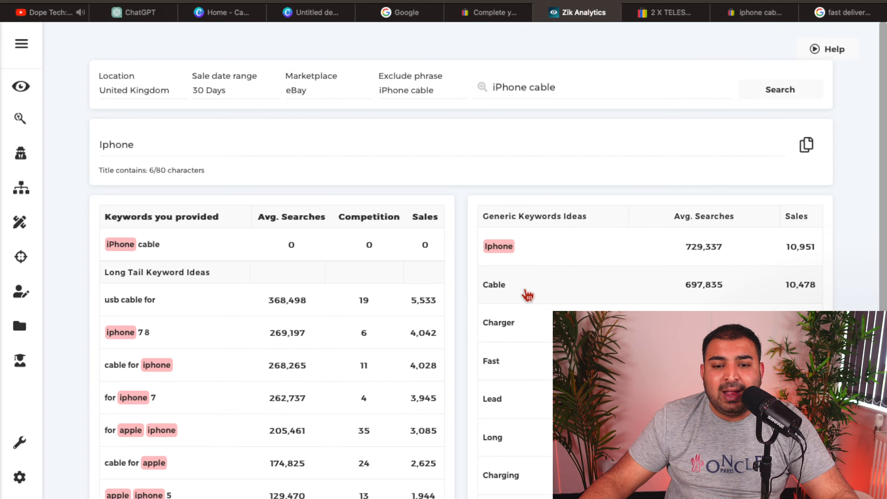
{"action": "left_click", "coordinate": [522, 331]}
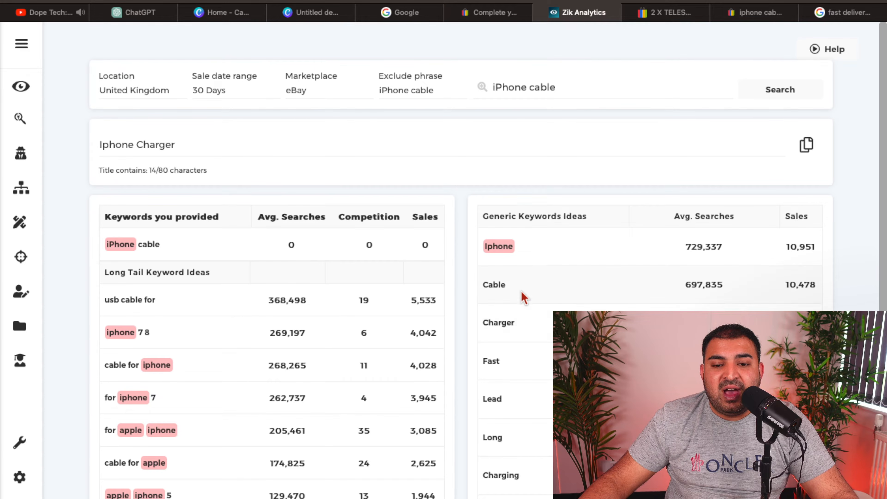
{"action": "left_click", "coordinate": [522, 290]}
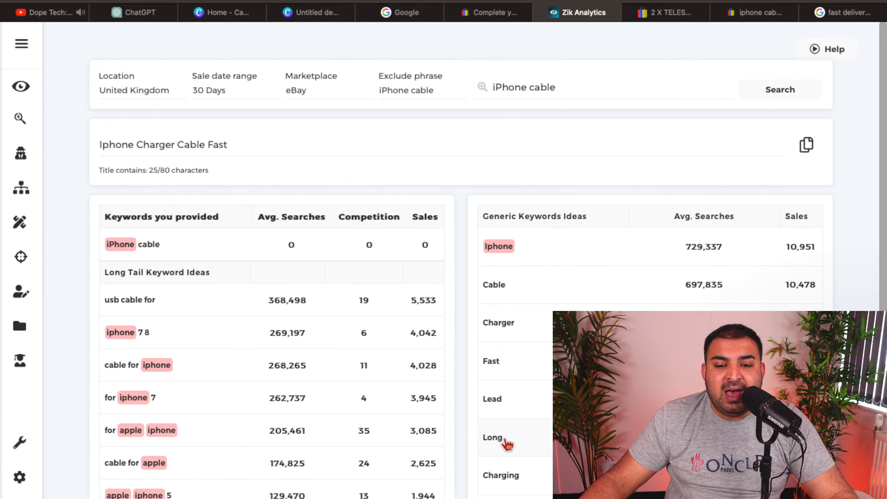
{"action": "scroll", "coordinate": [508, 426], "scroll_direction": "down", "scroll_amount": 2}
{"action": "scroll", "coordinate": [516, 412], "scroll_direction": "down", "scroll_amount": 2}
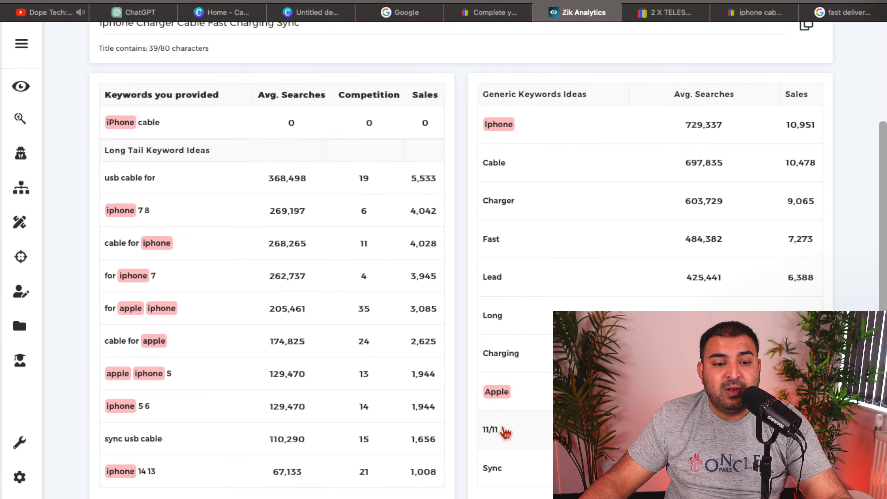
{"action": "mouse_move", "coordinate": [139, 223]}
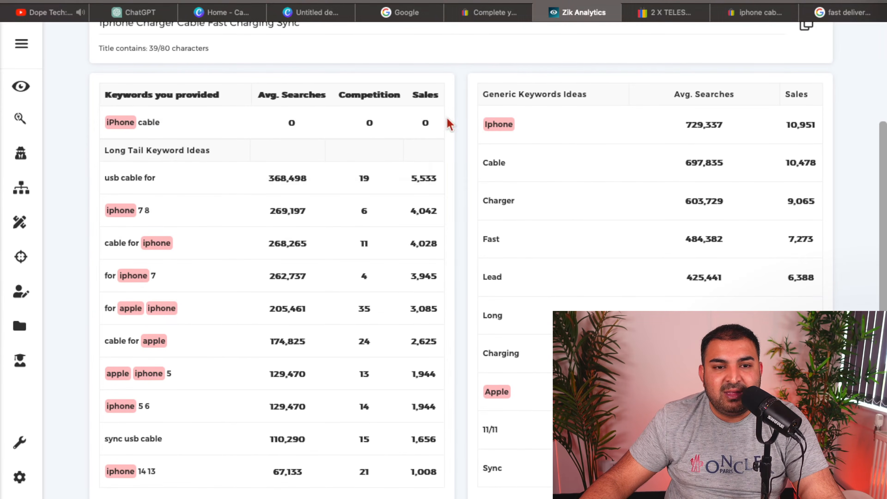
Copy the combined title from Zik Analytics and replace the item title in the eBay listing form with it
{"action": "scroll", "coordinate": [450, 115], "scroll_direction": "up", "scroll_amount": 3}
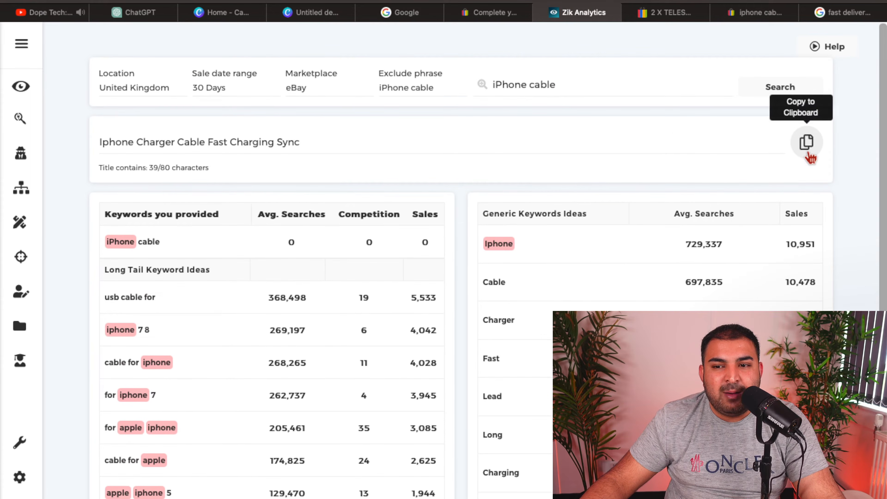
{"action": "scroll", "coordinate": [554, 235], "scroll_direction": "down", "scroll_amount": 3}
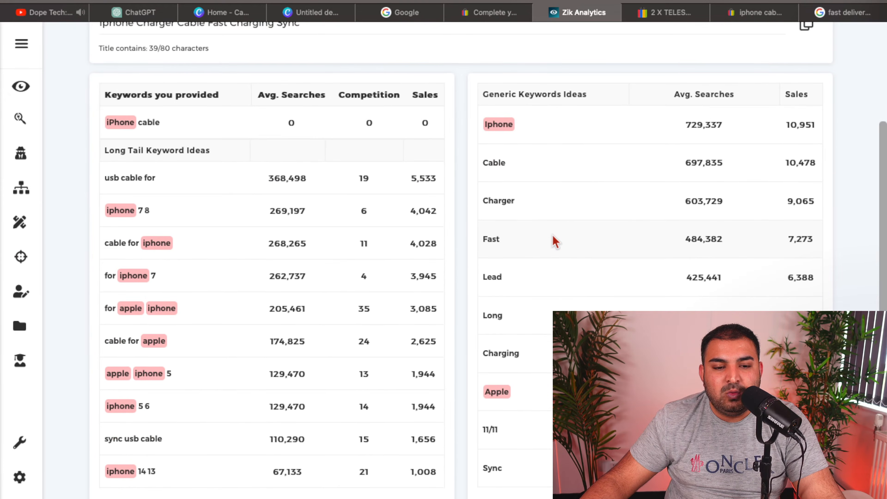
{"action": "scroll", "coordinate": [551, 235], "scroll_direction": "up", "scroll_amount": 2}
{"action": "left_click", "coordinate": [806, 105]}
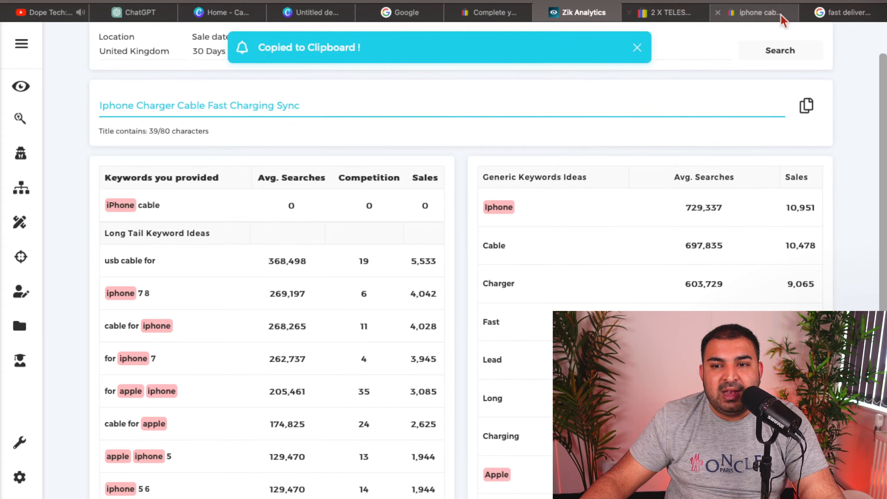
{"action": "left_click", "coordinate": [771, 18]}
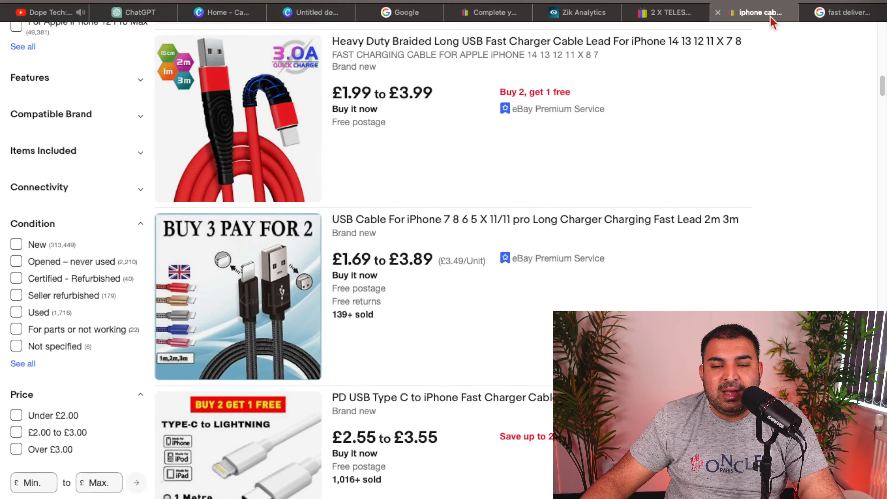
{"action": "left_click", "coordinate": [492, 14]}
{"action": "left_click_drag", "start_coordinate": [215, 150], "coordinate": [129, 143]}
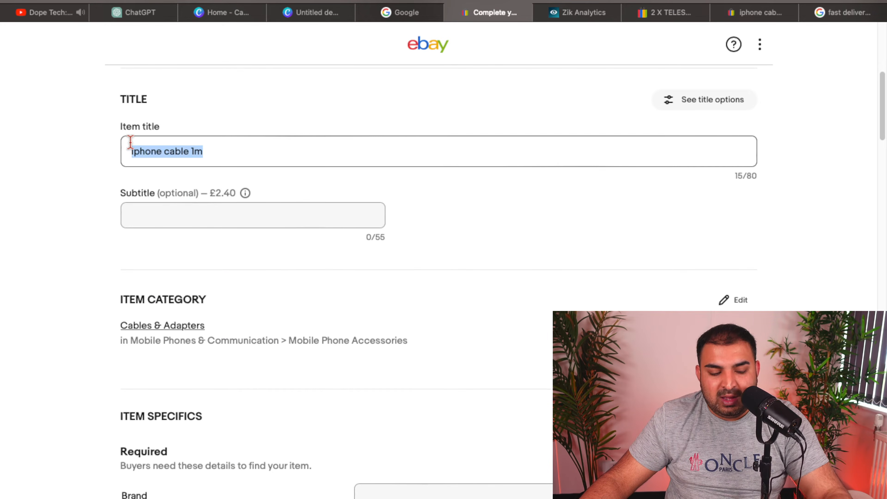
{"action": "key", "text": "super+v"}
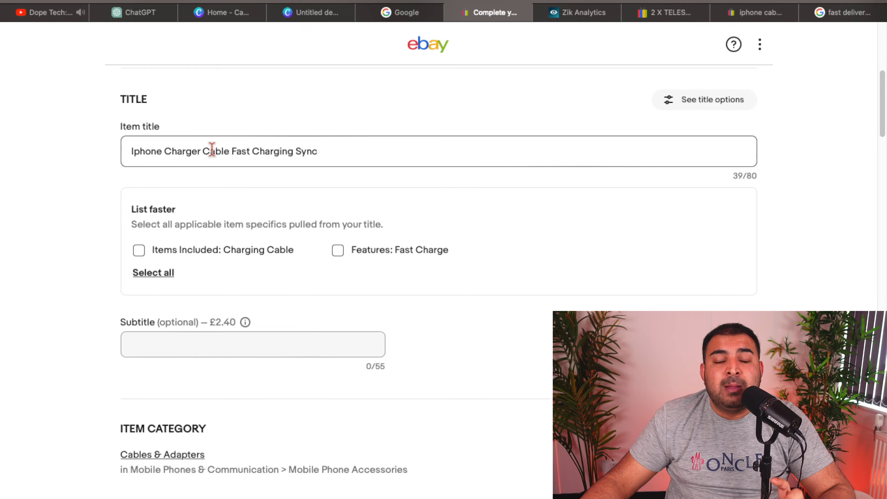
Recheck the Zik Analytics keywords, and enter "iphone cable" in the eBay home page search to view its suggested search terms
{"action": "left_click", "coordinate": [571, 15]}
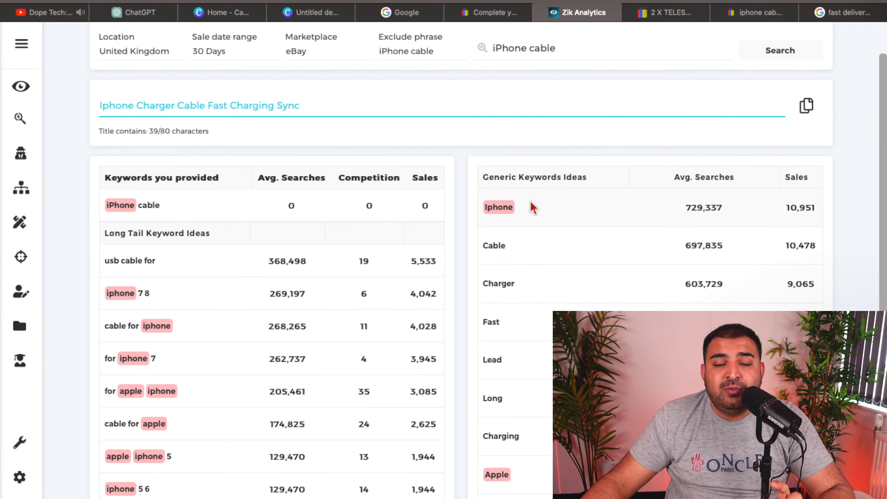
{"action": "scroll", "coordinate": [289, 330], "scroll_direction": "down", "scroll_amount": 2}
{"action": "scroll", "coordinate": [303, 321], "scroll_direction": "up", "scroll_amount": 3}
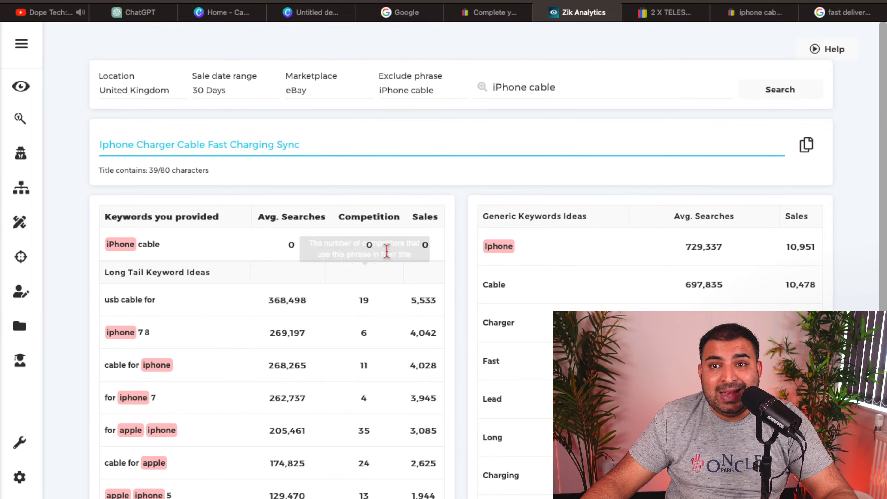
{"action": "left_click", "coordinate": [758, 14]}
{"action": "scroll", "coordinate": [404, 174], "scroll_direction": "up", "scroll_amount": 15}
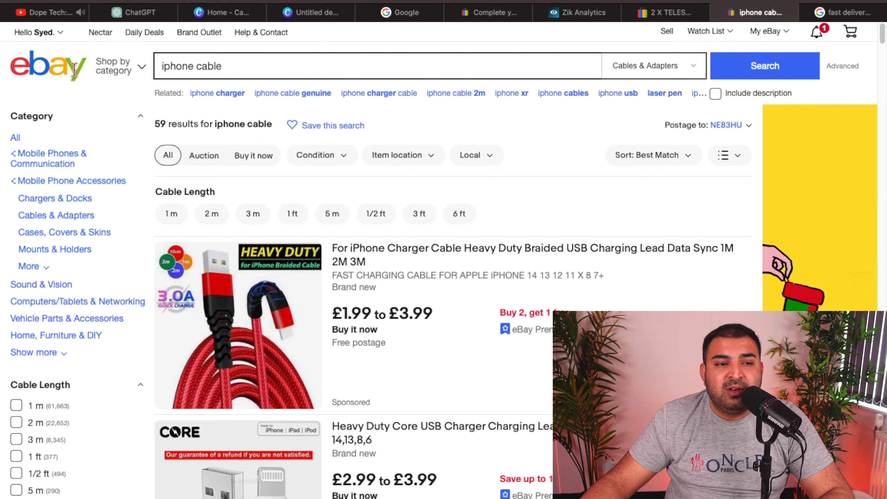
{"action": "left_click", "coordinate": [57, 74]}
{"action": "left_click", "coordinate": [342, 63]}
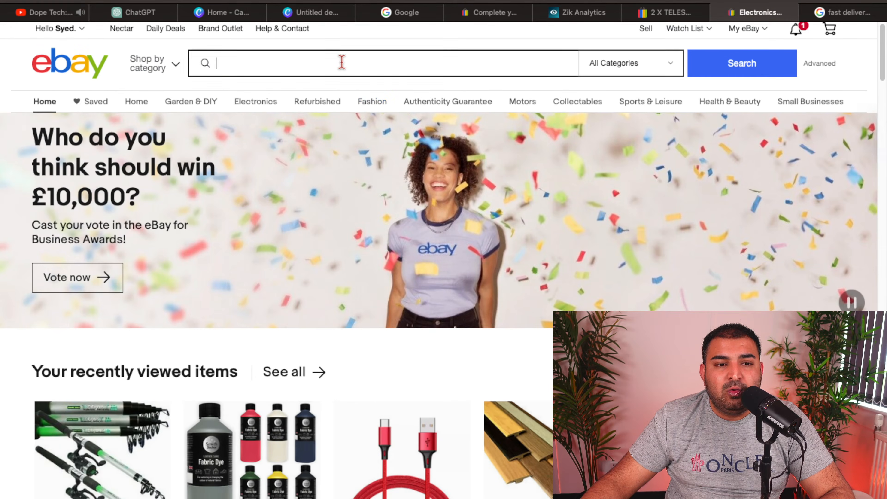
{"action": "type", "text": "ip"}
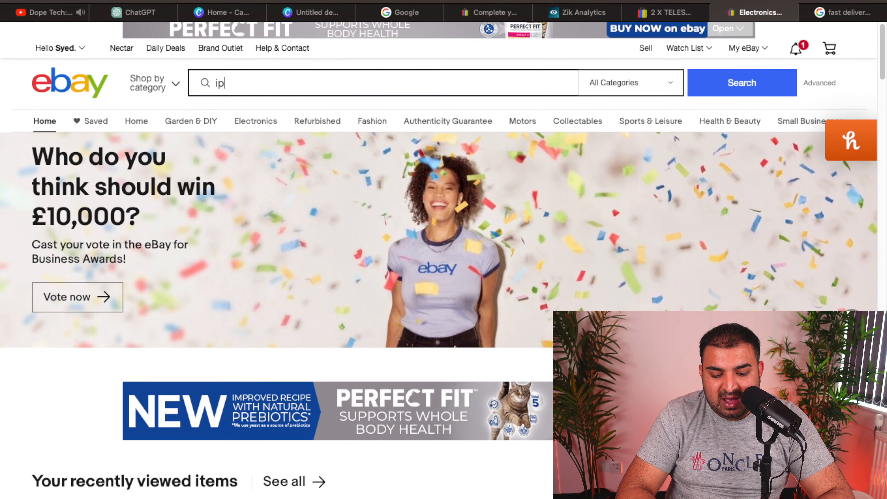
{"action": "type", "text": "hone cable"}
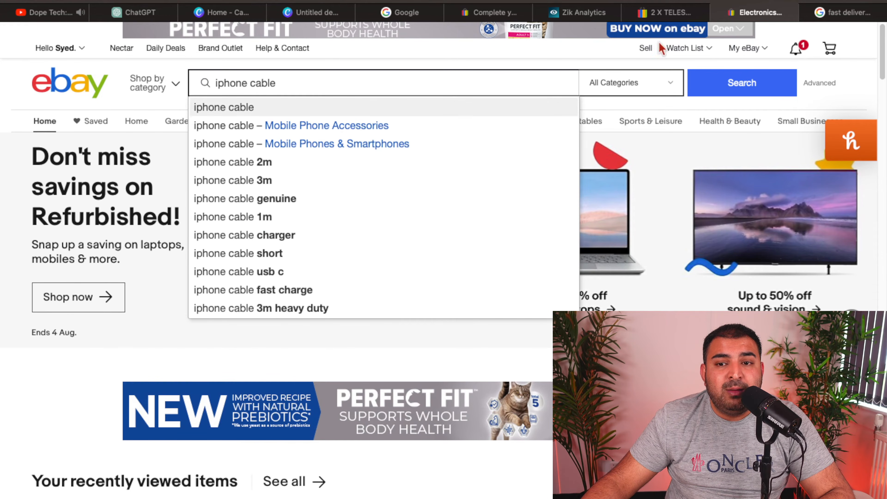
Return to the eBay listing form and insert "Cable 1m" after "Iphone" in the item title
{"action": "left_click", "coordinate": [582, 12]}
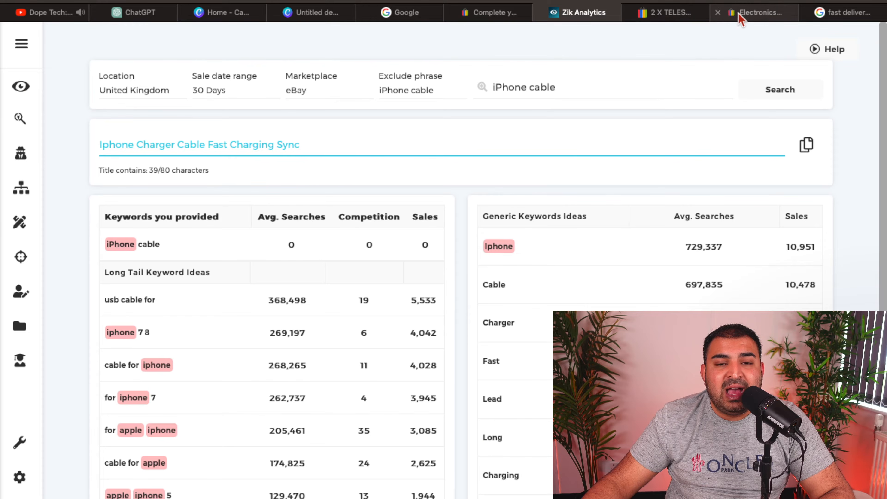
{"action": "left_click", "coordinate": [511, 15]}
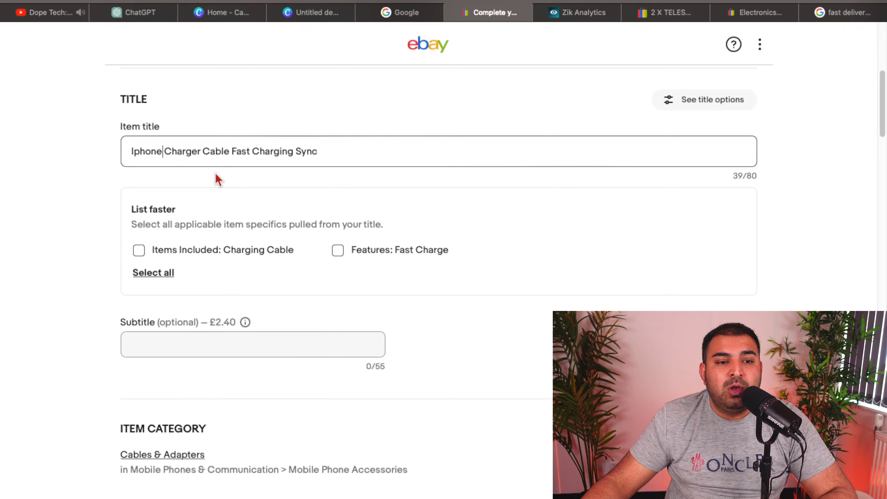
{"action": "type", "text": "Cable "}
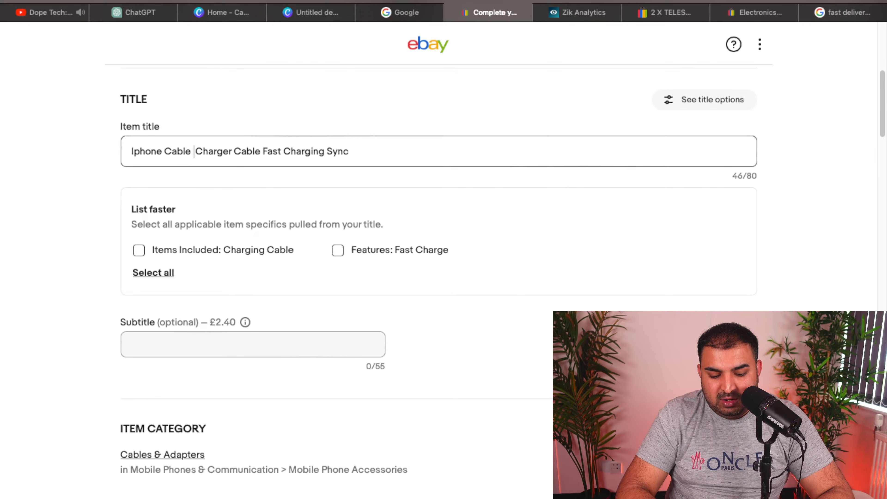
{"action": "type", "text": "1m"}
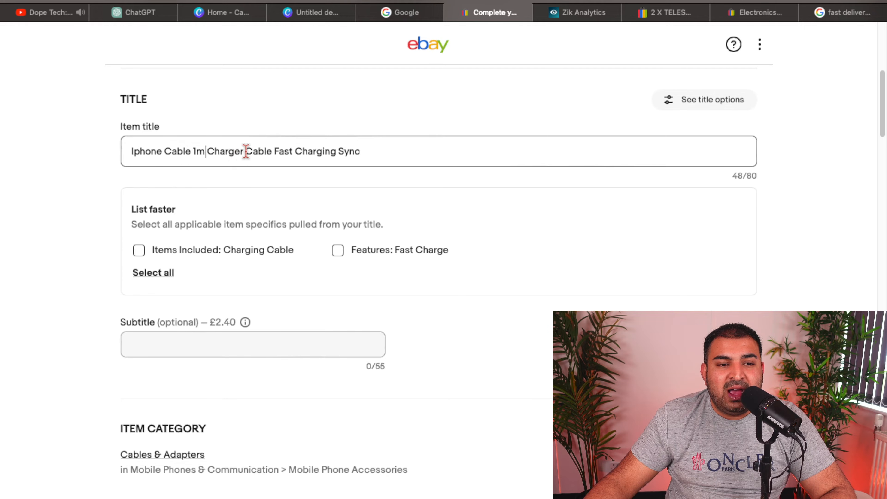
Move "Charger" ahead of "1m" and delete the second "Cable" so the item title reads "Iphone Cable Charger 1m Fast Charging Sync"
{"action": "left_click_drag", "start_coordinate": [244, 153], "coordinate": [207, 153]}
{"action": "key", "text": "super+x"}
{"action": "left_click", "coordinate": [191, 151]}
{"action": "key", "text": "super+v"}
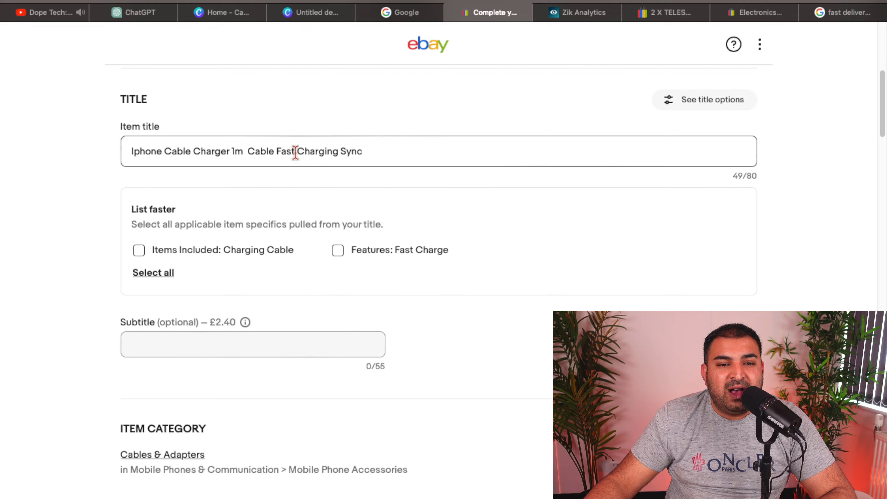
{"action": "left_click_drag", "start_coordinate": [276, 152], "coordinate": [243, 152]}
{"action": "key", "text": "BackSpace"}
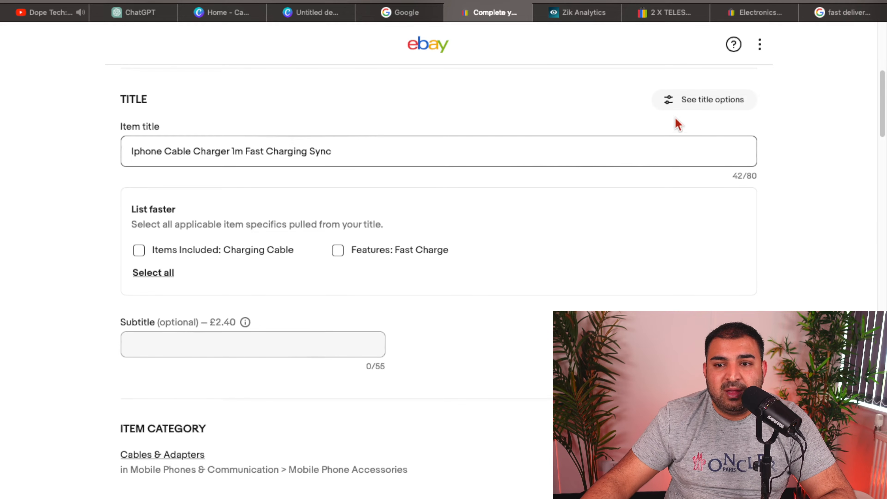
Check the eBay search suggestions and append "Lightening to USB TYPE C" to the listing's item title
{"action": "left_click", "coordinate": [747, 13]}
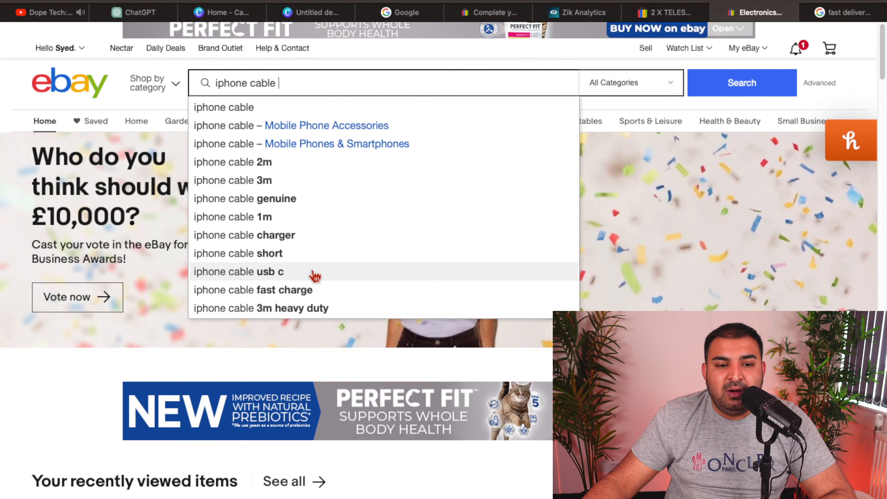
{"action": "left_click", "coordinate": [523, 15]}
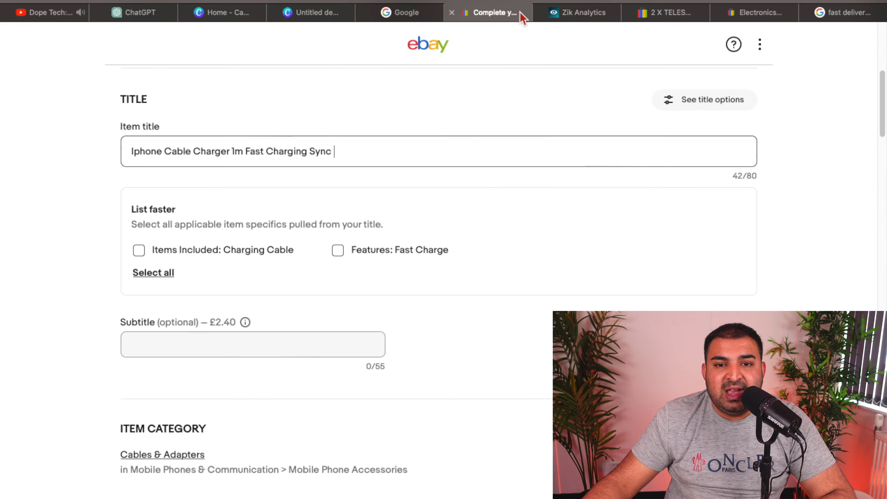
{"action": "type", "text": "Lightening to USB TYPE c"}
{"action": "key", "text": "BackSpace"}
{"action": "type", "text": "C"}
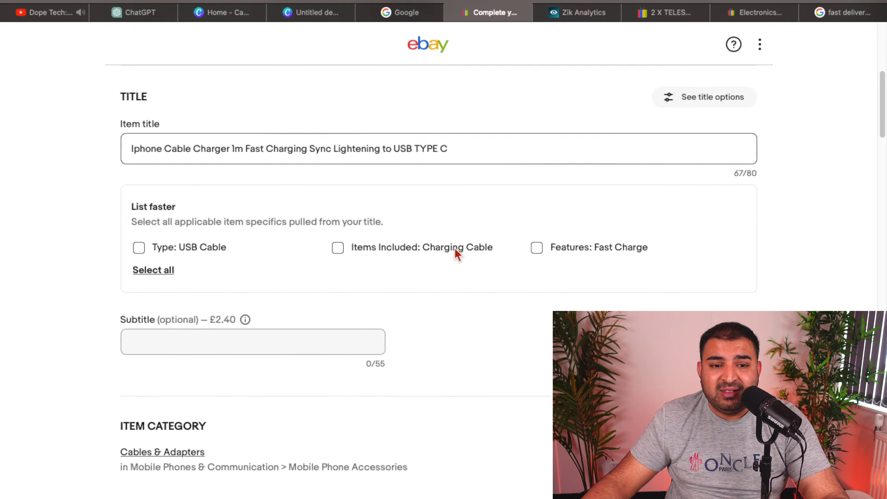
{"action": "scroll", "coordinate": [455, 248], "scroll_direction": "down", "scroll_amount": 1}
{"action": "left_click_drag", "start_coordinate": [448, 138], "coordinate": [116, 128]}
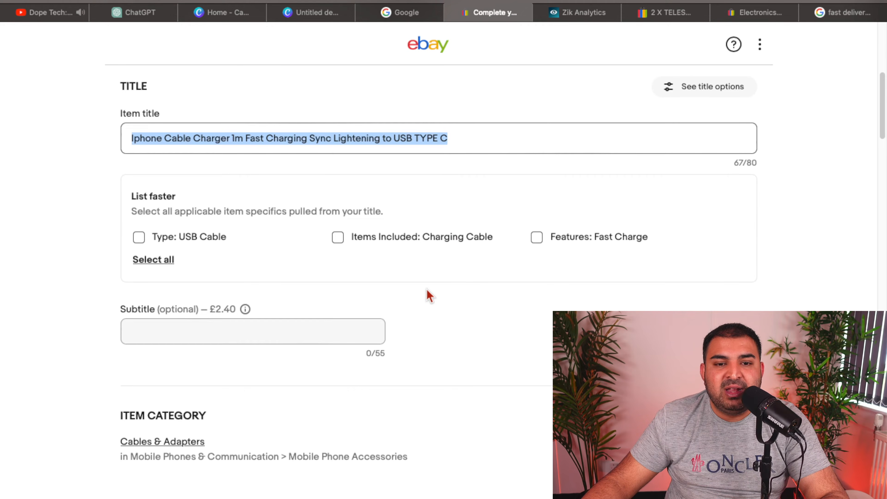
Select the suggested item specifics Type: USB Cable, Items Included: Charging Cable and Features: Fast Charge
{"action": "scroll", "coordinate": [428, 294], "scroll_direction": "down", "scroll_amount": 2}
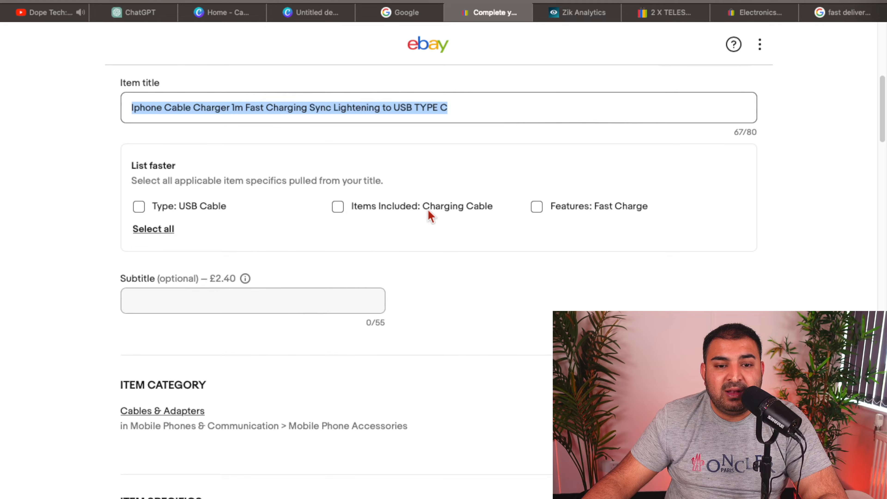
{"action": "left_click", "coordinate": [139, 207]}
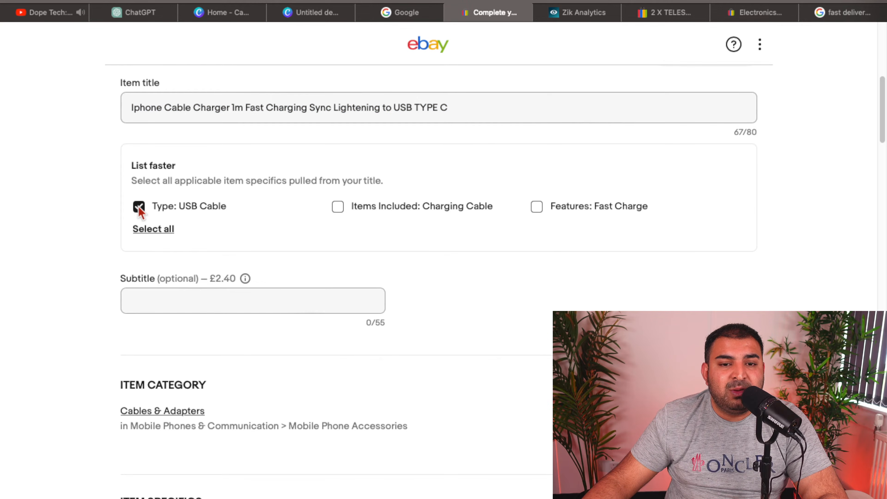
{"action": "left_click", "coordinate": [336, 208]}
{"action": "left_click", "coordinate": [532, 208]}
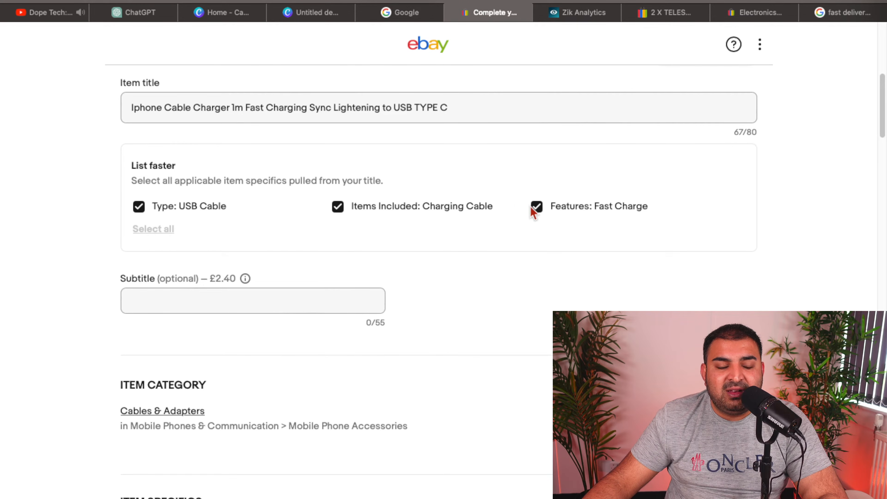
Review the optional subtitle field, the item category and the required item specifics
{"action": "scroll", "coordinate": [529, 216], "scroll_direction": "down", "scroll_amount": 2}
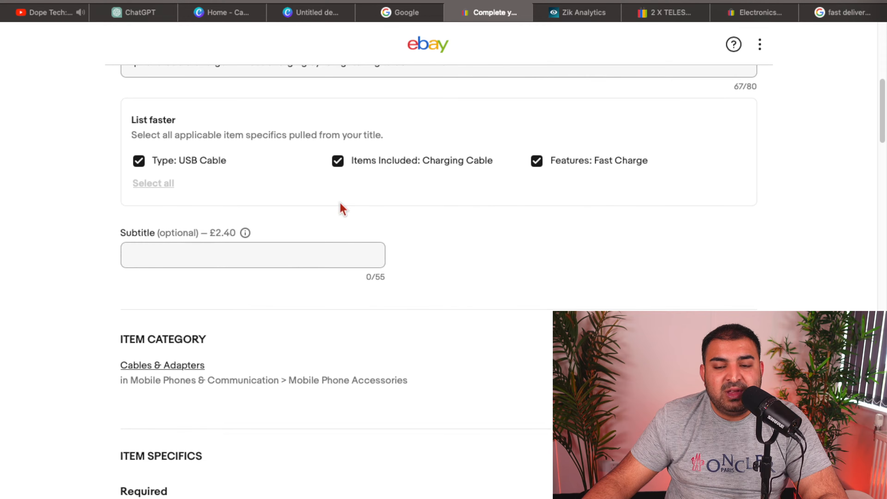
{"action": "scroll", "coordinate": [450, 202], "scroll_direction": "down", "scroll_amount": 1}
{"action": "scroll", "coordinate": [487, 211], "scroll_direction": "down", "scroll_amount": 2}
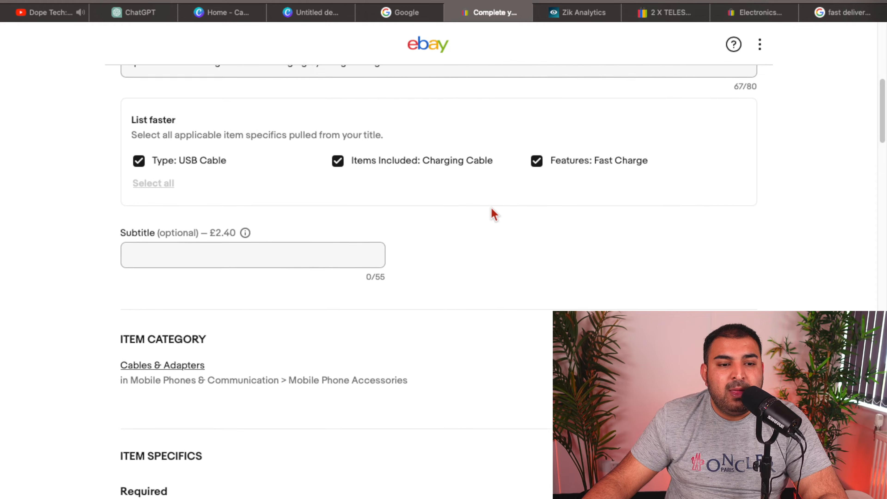
{"action": "left_click", "coordinate": [243, 209]}
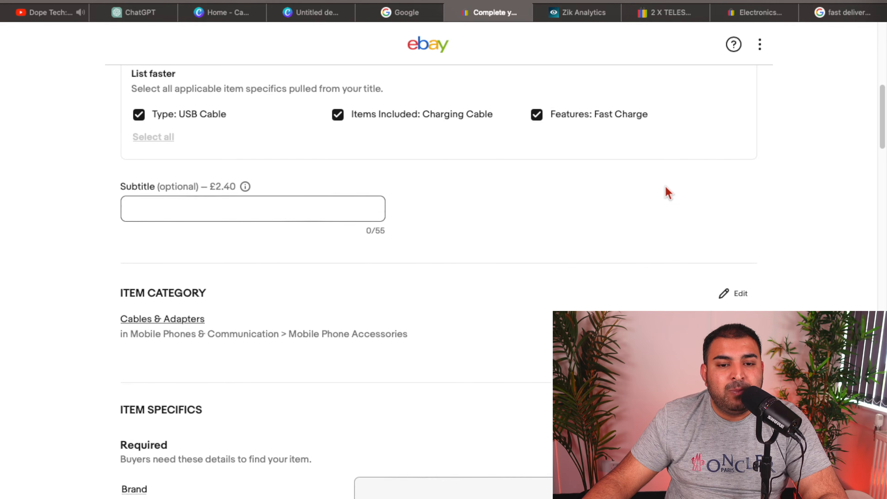
{"action": "scroll", "coordinate": [625, 196], "scroll_direction": "down", "scroll_amount": 3}
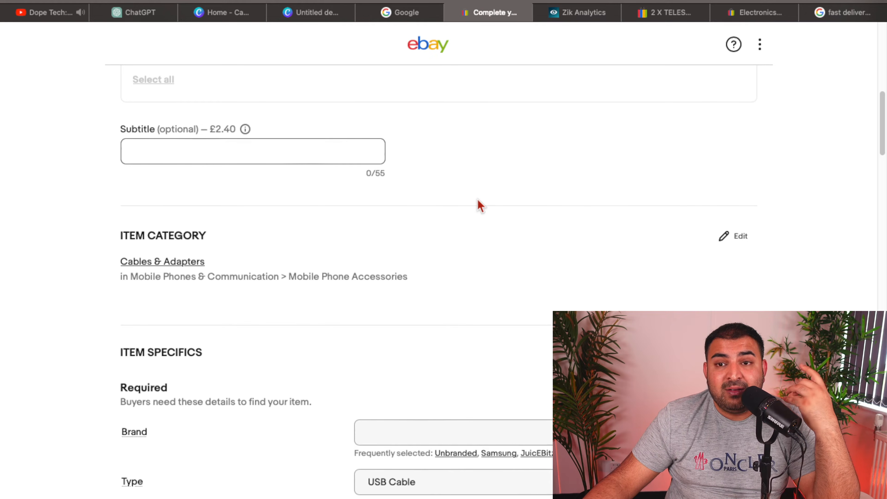
{"action": "scroll", "coordinate": [479, 204], "scroll_direction": "down", "scroll_amount": 2}
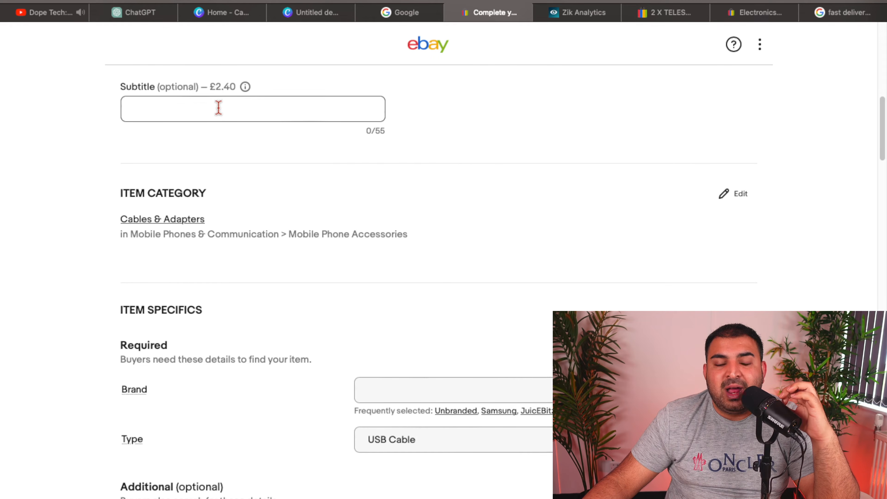
Look at the subtitle under the title of the telescopic fishing rod listing as an example, and return to the cable listing draft
{"action": "scroll", "coordinate": [221, 111], "scroll_direction": "down", "scroll_amount": 3}
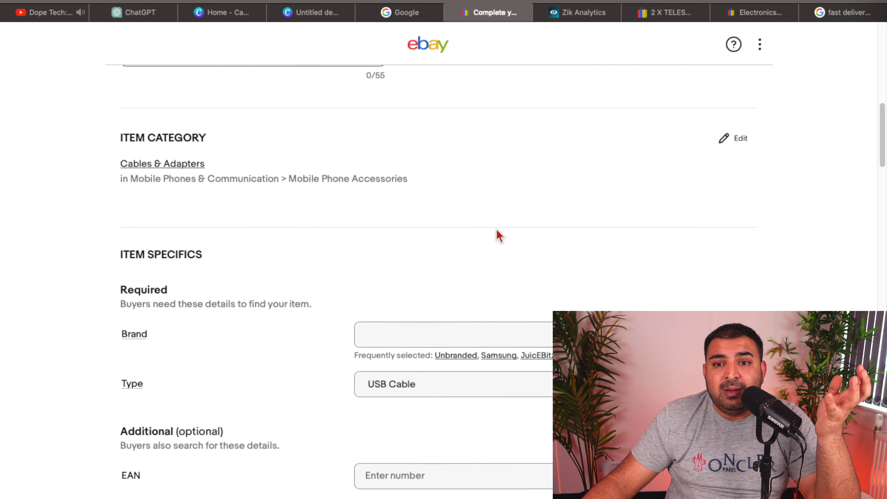
{"action": "left_click", "coordinate": [667, 14]}
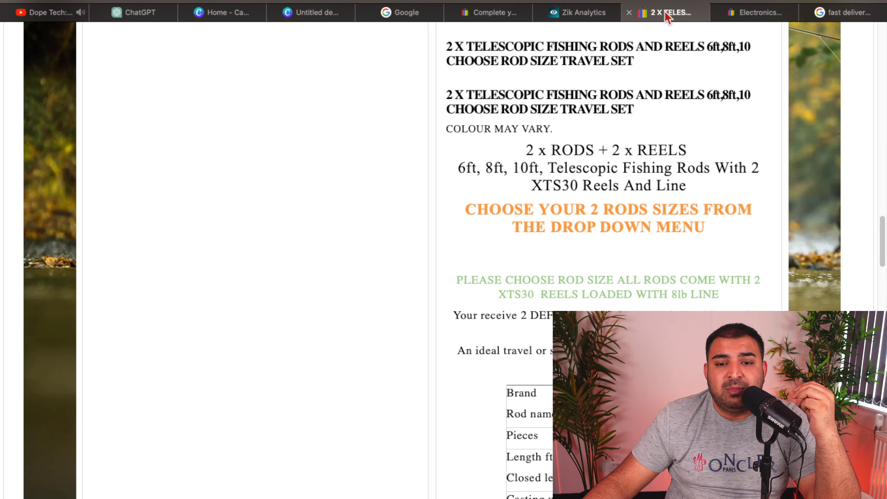
{"action": "scroll", "coordinate": [620, 253], "scroll_direction": "up", "scroll_amount": 20}
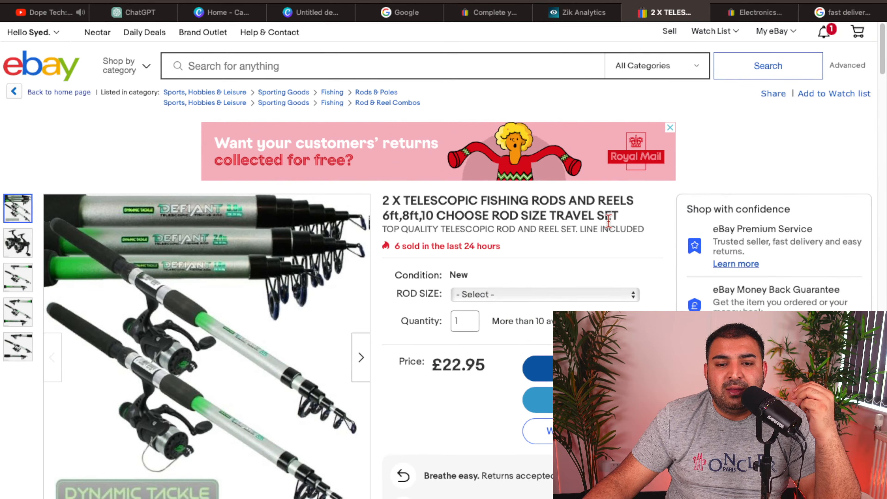
{"action": "left_click_drag", "start_coordinate": [384, 228], "coordinate": [651, 231]}
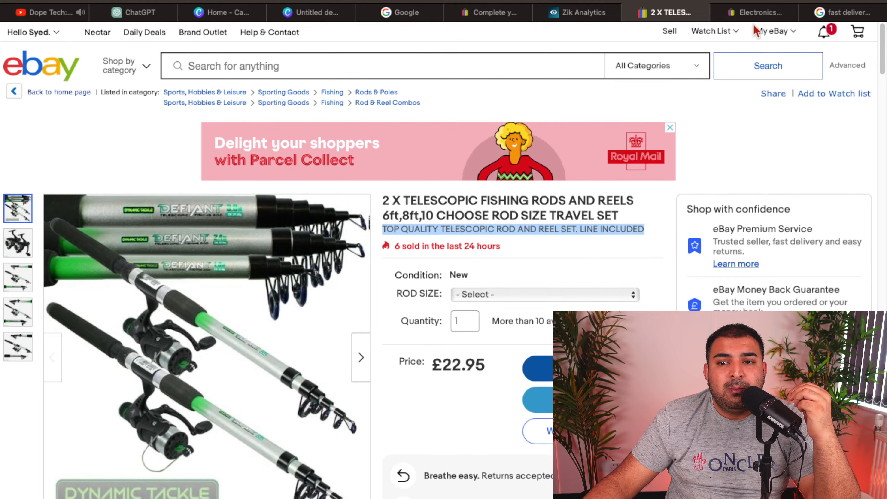
{"action": "left_click", "coordinate": [588, 15]}
{"action": "left_click", "coordinate": [493, 16]}
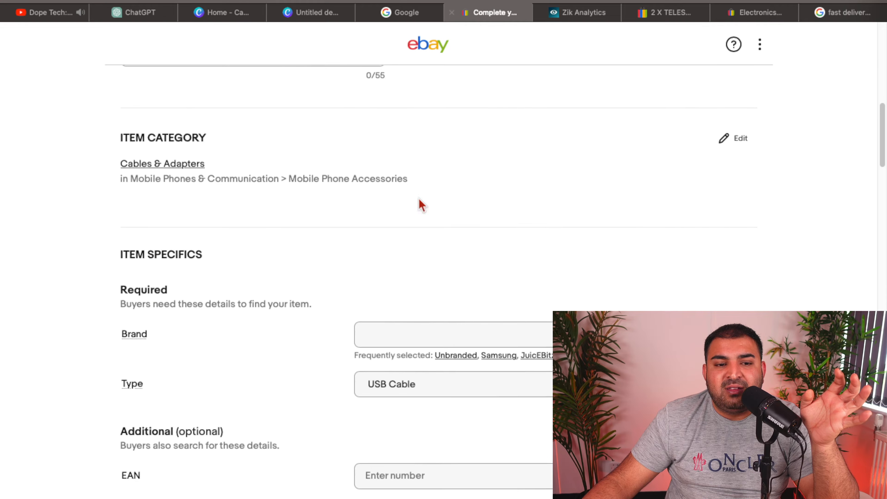
Review the cable listing's item title, suggested item specifics and optional paid subtitle field
{"action": "scroll", "coordinate": [319, 260], "scroll_direction": "down", "scroll_amount": 5}
{"action": "scroll", "coordinate": [362, 249], "scroll_direction": "up", "scroll_amount": 10}
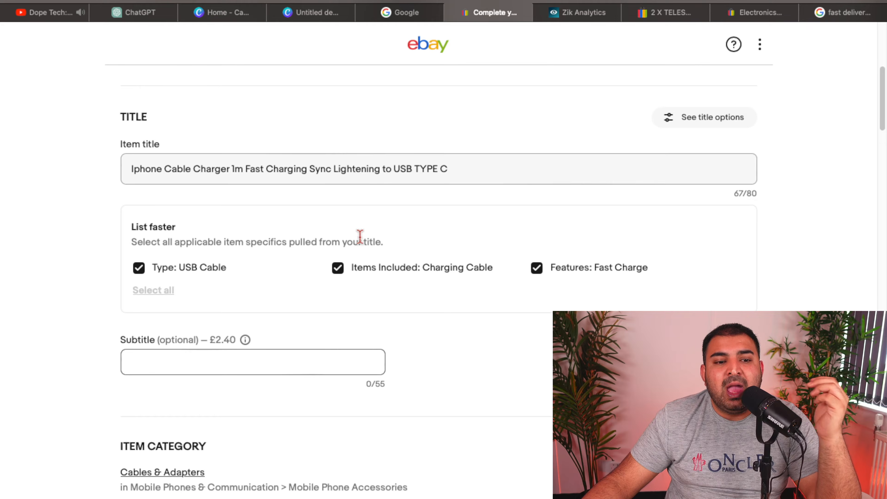
{"action": "scroll", "coordinate": [359, 245], "scroll_direction": "up", "scroll_amount": 3}
{"action": "scroll", "coordinate": [354, 245], "scroll_direction": "down", "scroll_amount": 10}
{"action": "scroll", "coordinate": [332, 248], "scroll_direction": "up", "scroll_amount": 4}
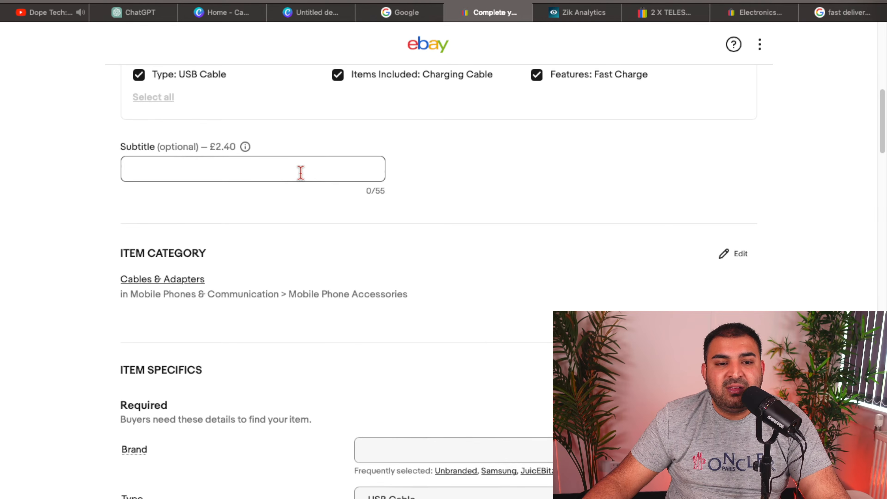
{"action": "left_click", "coordinate": [267, 158]}
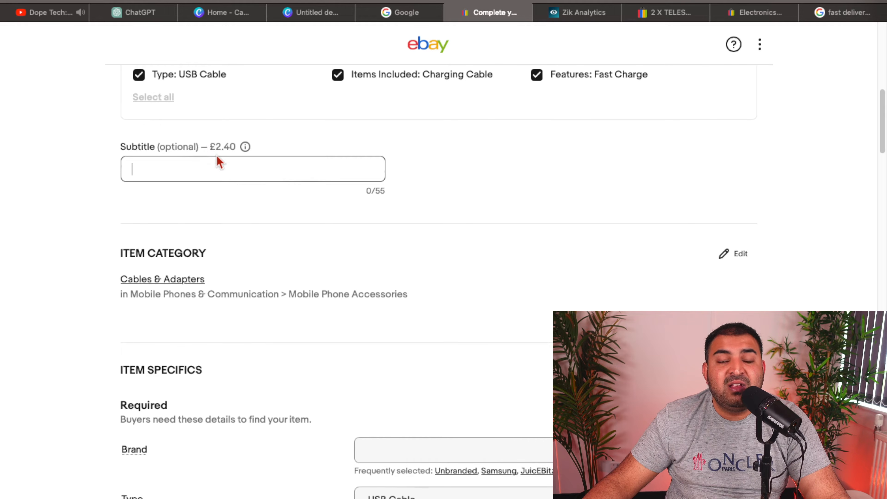
{"action": "scroll", "coordinate": [285, 159], "scroll_direction": "down", "scroll_amount": 5}
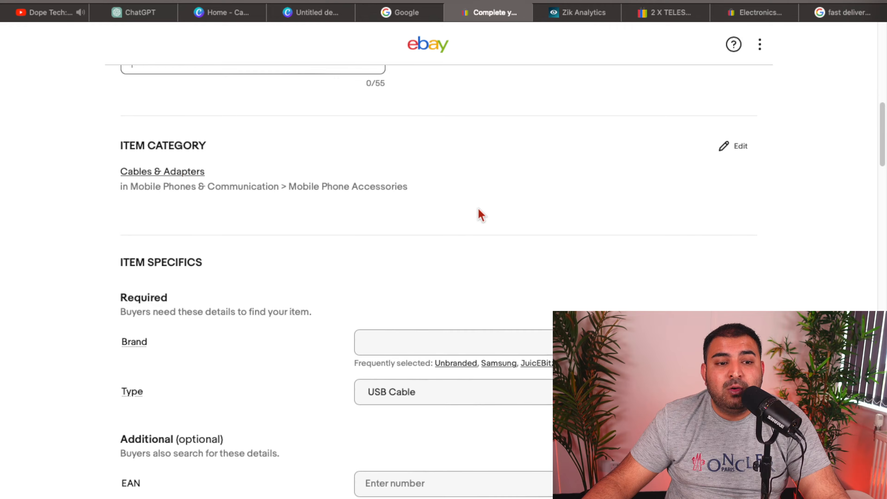
{"action": "scroll", "coordinate": [477, 214], "scroll_direction": "up", "scroll_amount": 15}
{"action": "scroll", "coordinate": [468, 208], "scroll_direction": "down", "scroll_amount": 5}
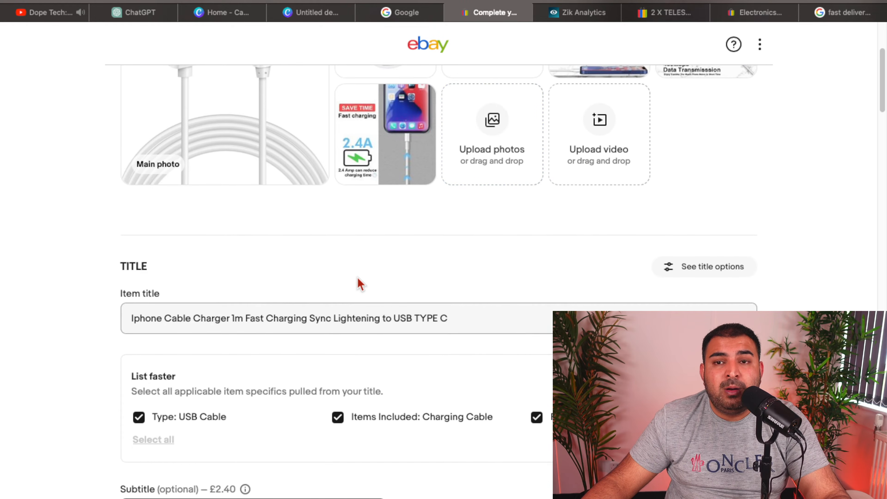
{"action": "scroll", "coordinate": [360, 286], "scroll_direction": "down", "scroll_amount": 5}
{"action": "scroll", "coordinate": [358, 283], "scroll_direction": "down", "scroll_amount": 3}
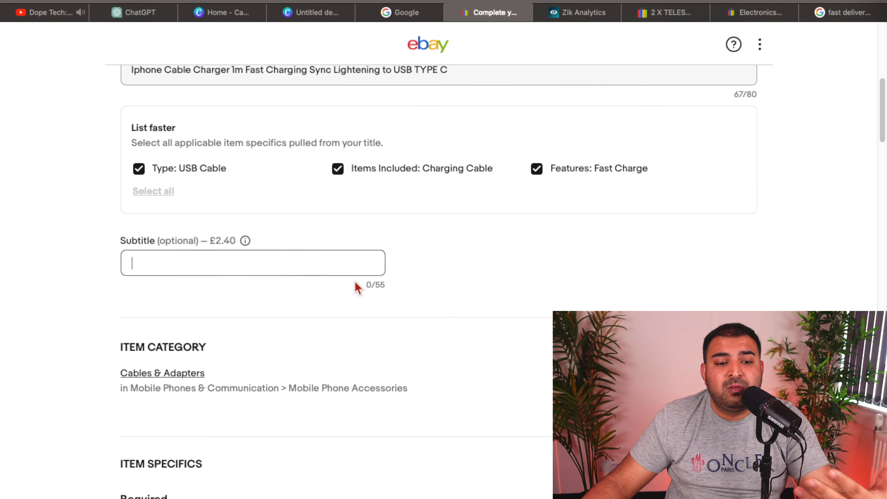
{"action": "scroll", "coordinate": [344, 286], "scroll_direction": "down", "scroll_amount": 1}
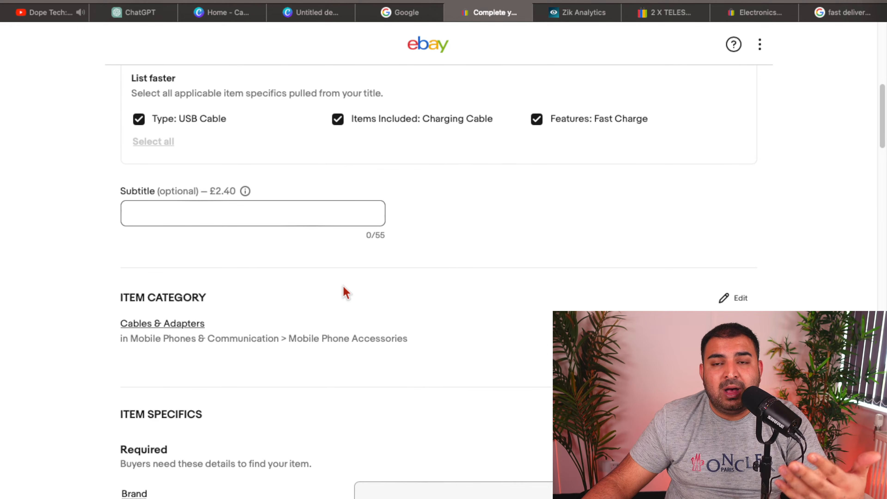
{"action": "scroll", "coordinate": [343, 287], "scroll_direction": "down", "scroll_amount": 1}
Check the listing's photos, highlight the full item title and look over the item category section
{"action": "scroll", "coordinate": [349, 297], "scroll_direction": "up", "scroll_amount": 14}
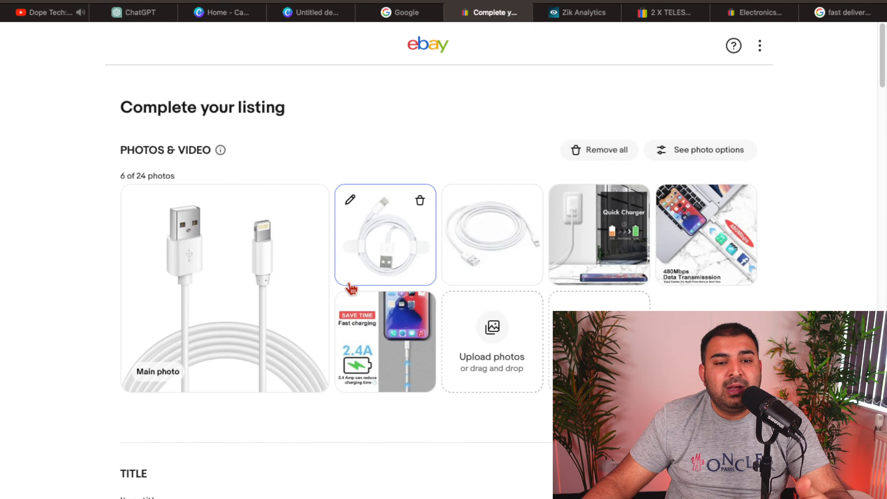
{"action": "scroll", "coordinate": [350, 287], "scroll_direction": "down", "scroll_amount": 8}
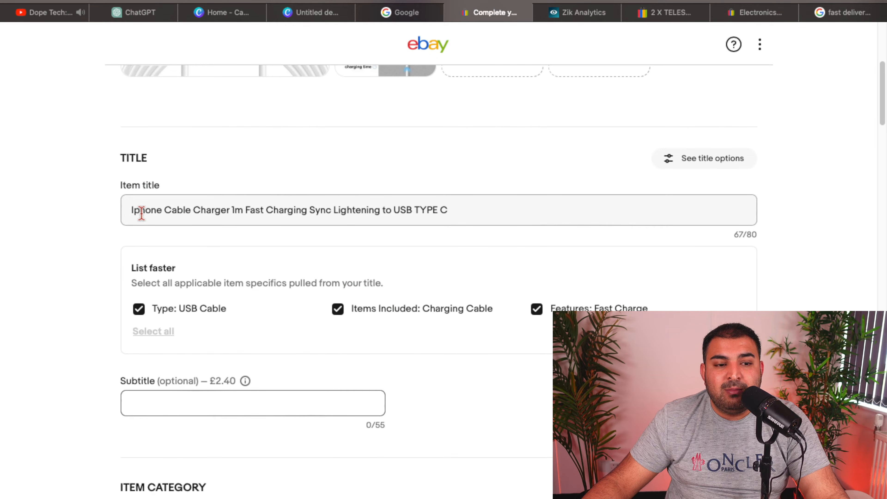
{"action": "left_click", "coordinate": [131, 209]}
{"action": "triple_click", "coordinate": [475, 209]}
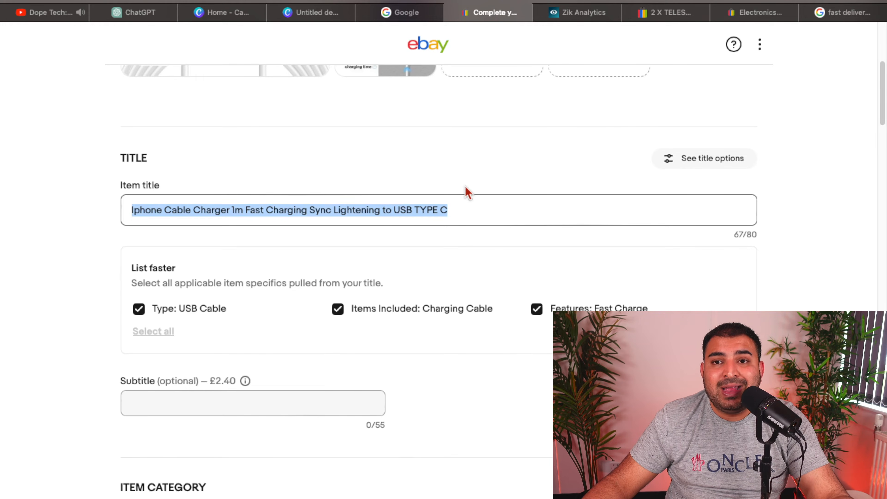
{"action": "scroll", "coordinate": [464, 191], "scroll_direction": "down", "scroll_amount": 8}
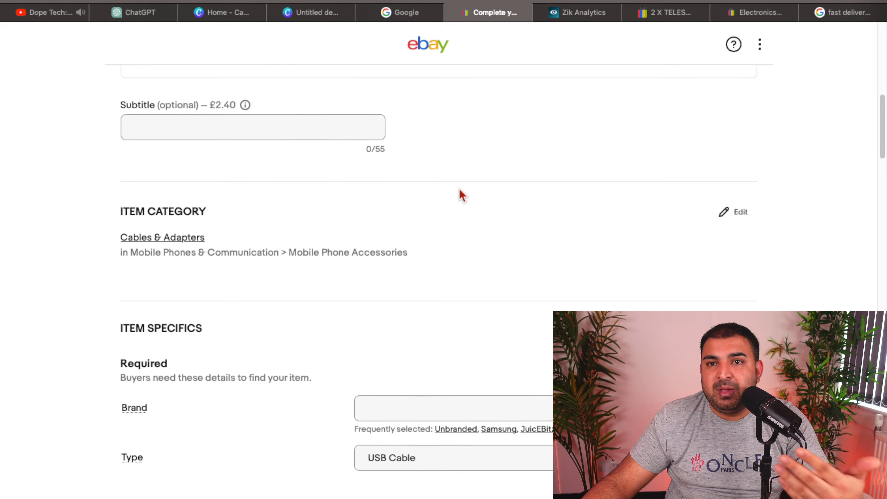
{"action": "scroll", "coordinate": [460, 188], "scroll_direction": "down", "scroll_amount": 1}
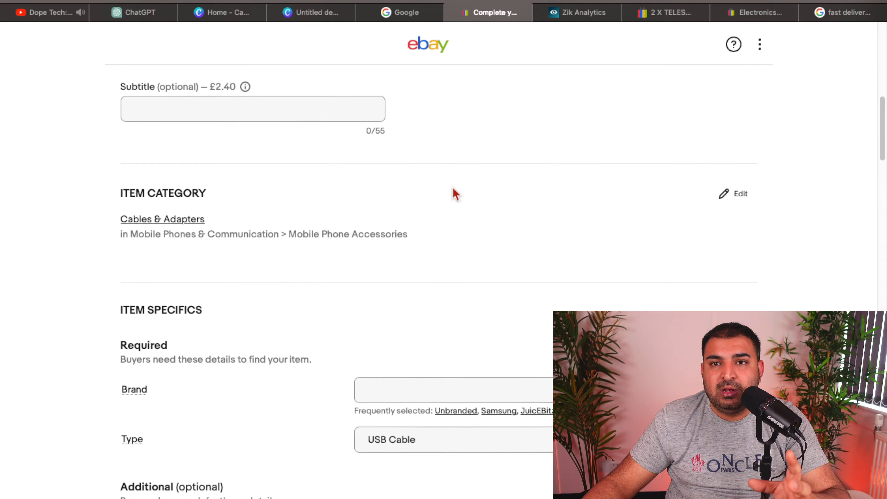
{"action": "scroll", "coordinate": [454, 194], "scroll_direction": "up", "scroll_amount": 5}
{"action": "scroll", "coordinate": [455, 183], "scroll_direction": "up", "scroll_amount": 1}
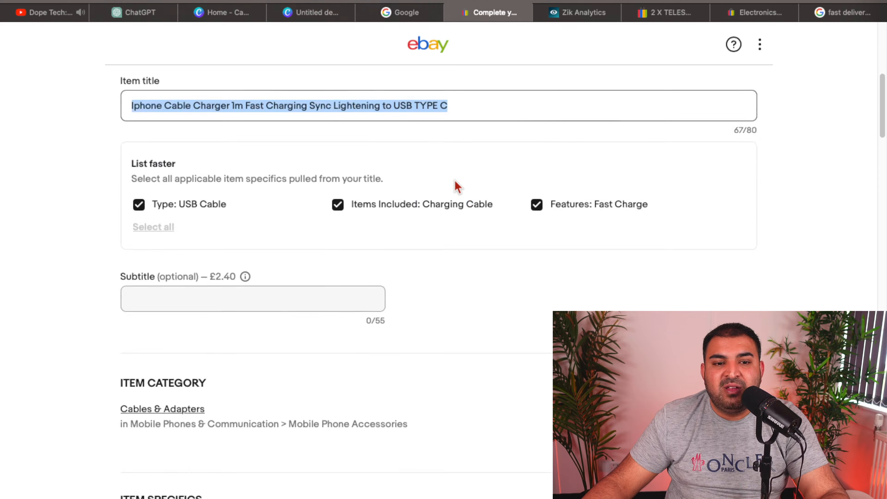
Set the required Brand item specific to Unbranded
{"action": "scroll", "coordinate": [456, 183], "scroll_direction": "down", "scroll_amount": 6}
{"action": "scroll", "coordinate": [373, 255], "scroll_direction": "down", "scroll_amount": 5}
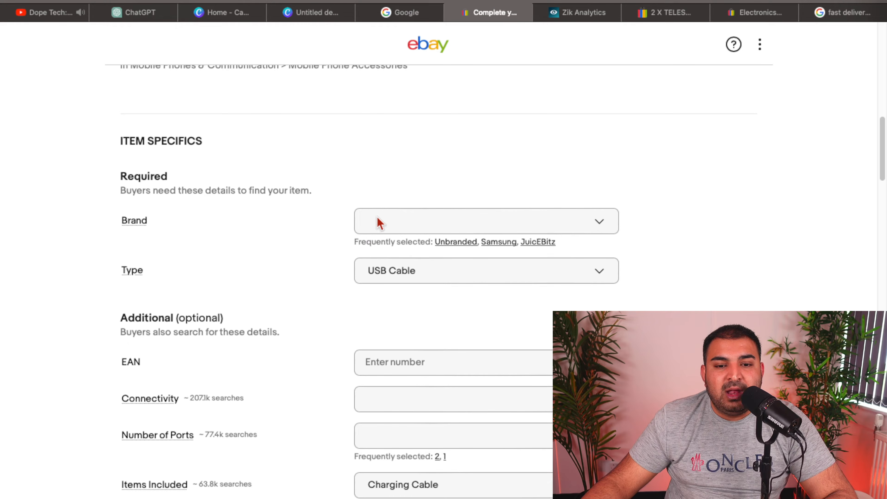
{"action": "left_click", "coordinate": [454, 243]}
Examine the required and additional item specifics, and place the cursor in the empty EAN field
{"action": "scroll", "coordinate": [439, 173], "scroll_direction": "down", "scroll_amount": 2}
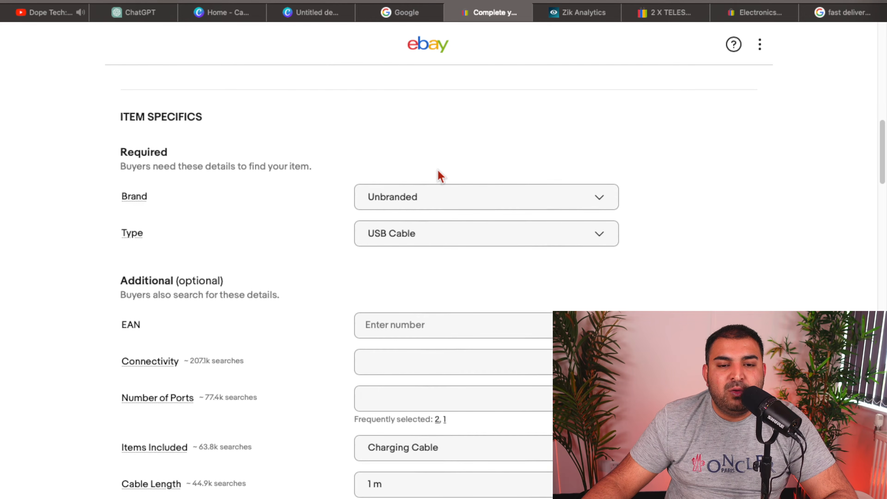
{"action": "scroll", "coordinate": [439, 174], "scroll_direction": "down", "scroll_amount": 1}
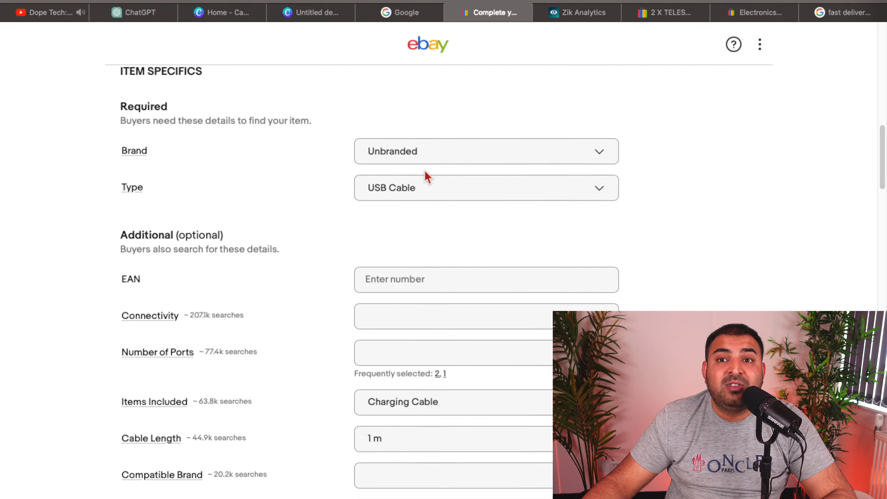
{"action": "scroll", "coordinate": [426, 187], "scroll_direction": "down", "scroll_amount": 1}
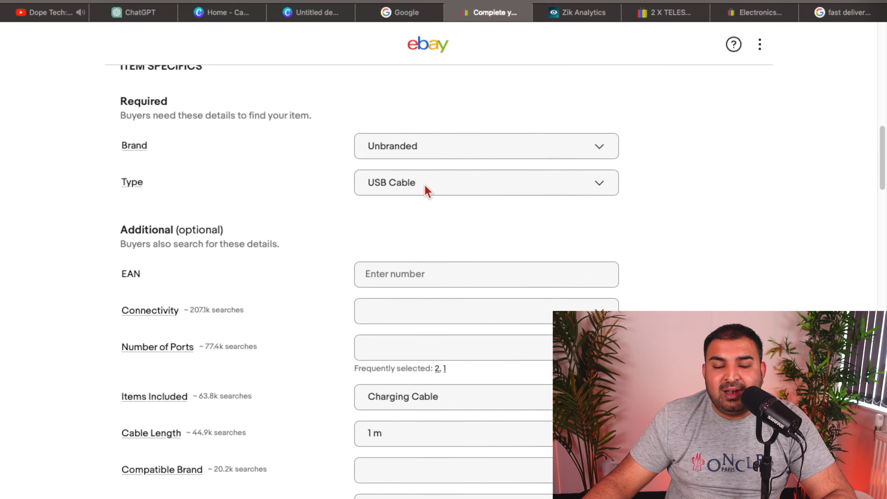
{"action": "scroll", "coordinate": [427, 188], "scroll_direction": "down", "scroll_amount": 2}
{"action": "scroll", "coordinate": [429, 193], "scroll_direction": "down", "scroll_amount": 3}
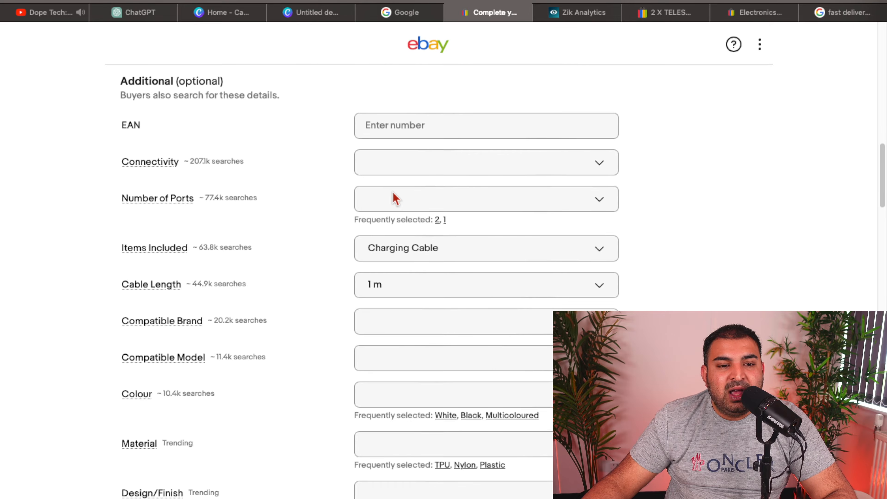
{"action": "scroll", "coordinate": [394, 197], "scroll_direction": "up", "scroll_amount": 3}
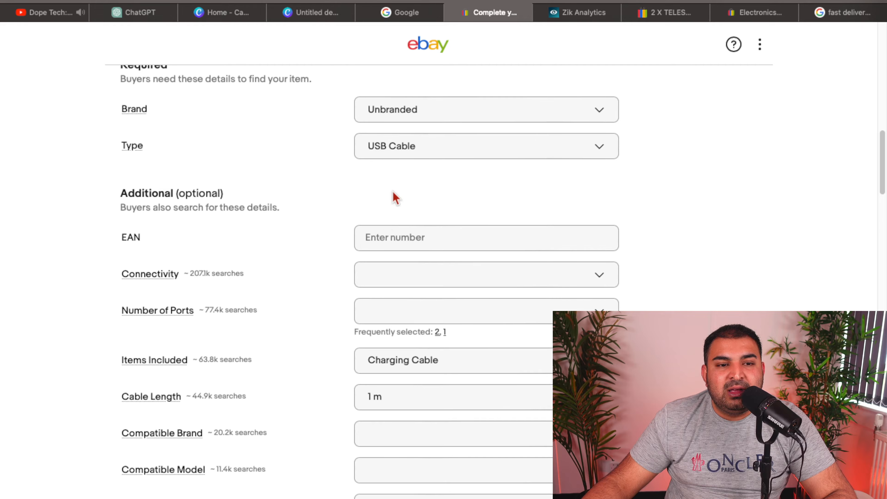
{"action": "left_click", "coordinate": [451, 233]}
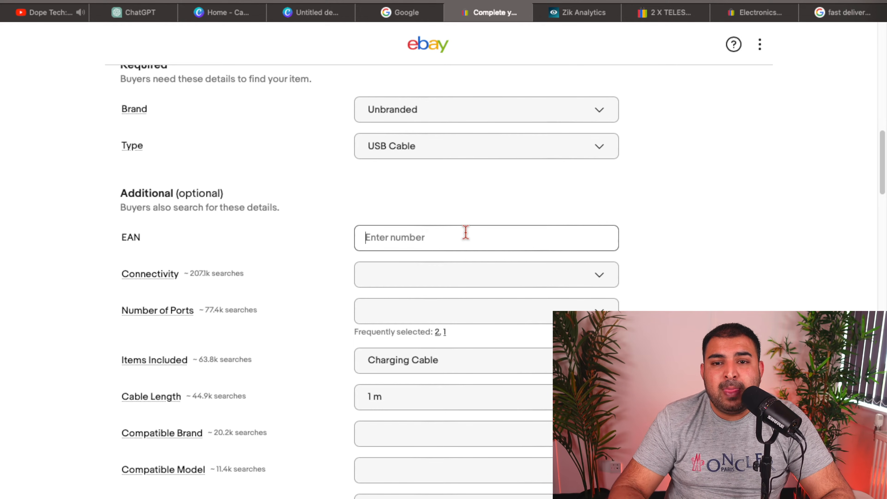
Replace the "iphone cable" query on the eBay home page and search for "GENRIC ean numbers for ebay"
{"action": "left_click", "coordinate": [759, 14]}
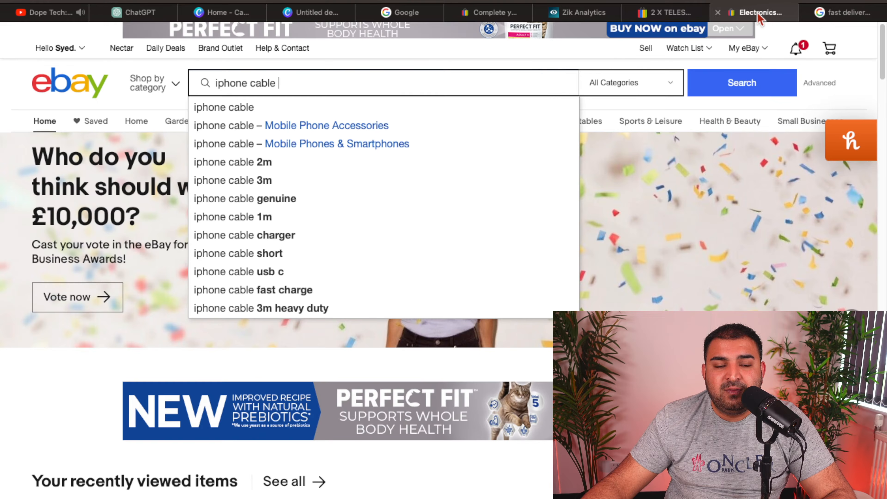
{"action": "left_click_drag", "start_coordinate": [278, 83], "coordinate": [132, 85]}
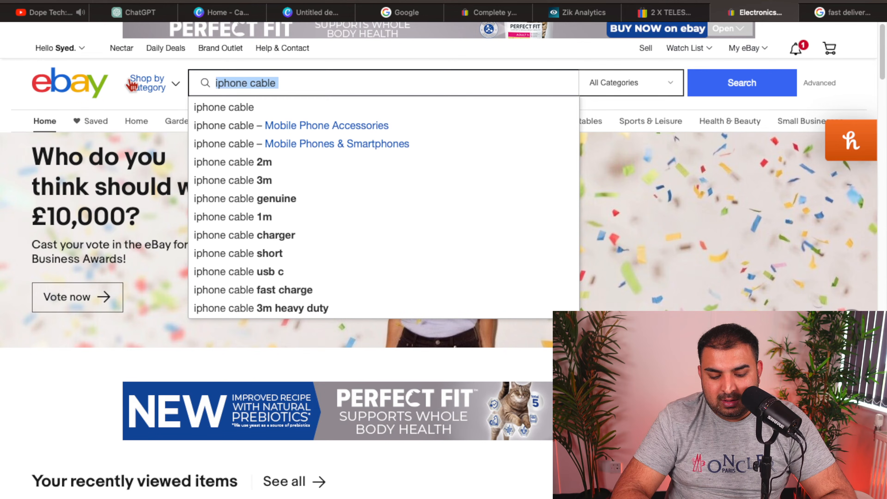
{"action": "type", "text": "GENR"}
{"action": "type", "text": "C"}
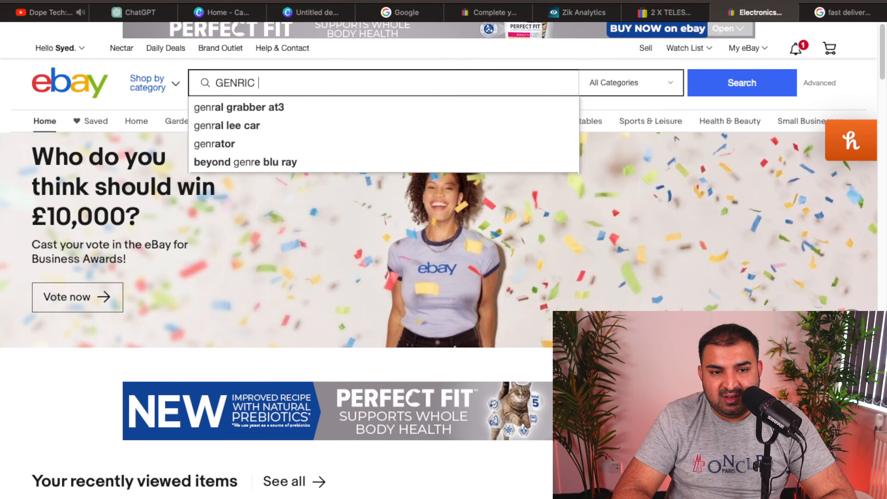
{"action": "type", "text": " ean num"}
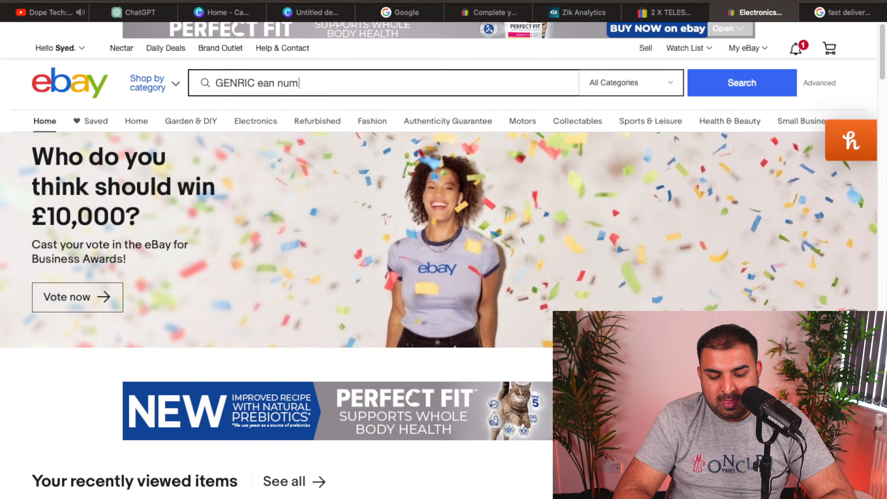
{"action": "type", "text": "bers for ebay"}
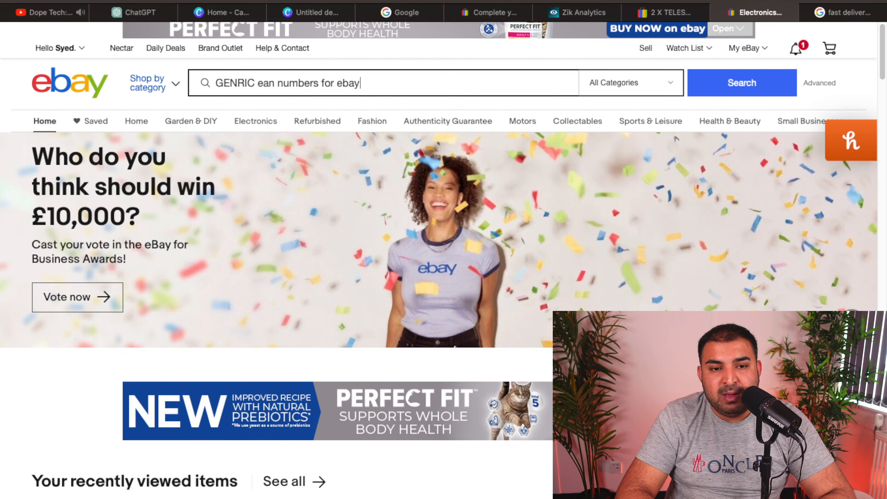
{"action": "key", "text": "Return"}
Examine the EAN and UPC number packs offered in the search results, including their quantities and prices
{"action": "scroll", "coordinate": [609, 166], "scroll_direction": "down", "scroll_amount": 1}
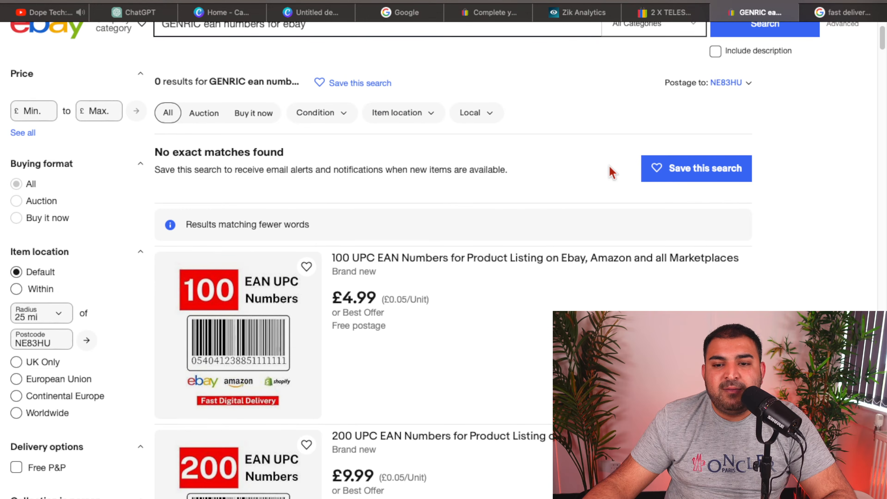
{"action": "scroll", "coordinate": [611, 167], "scroll_direction": "down", "scroll_amount": 1}
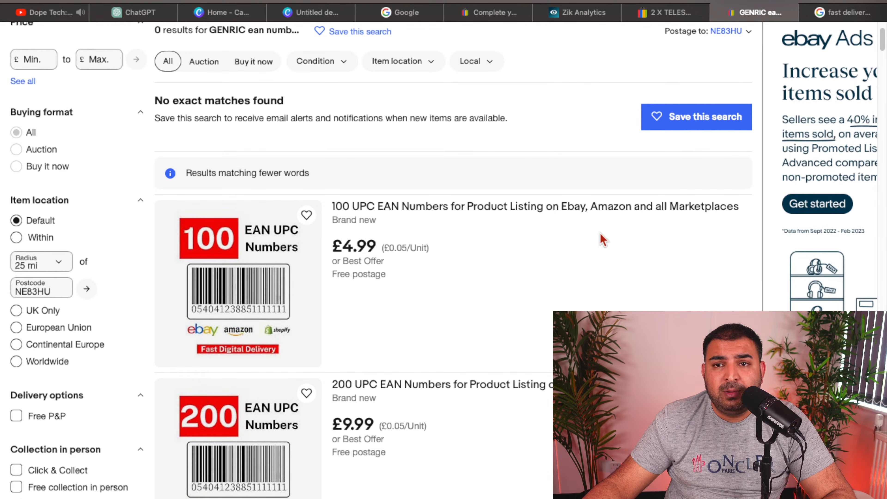
{"action": "scroll", "coordinate": [597, 245], "scroll_direction": "down", "scroll_amount": 2}
{"action": "scroll", "coordinate": [586, 246], "scroll_direction": "up", "scroll_amount": 1}
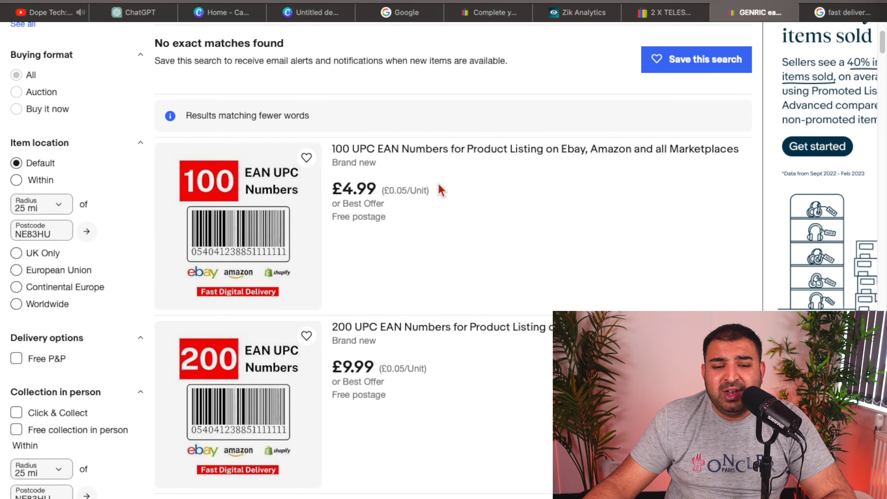
{"action": "scroll", "coordinate": [440, 190], "scroll_direction": "down", "scroll_amount": 10}
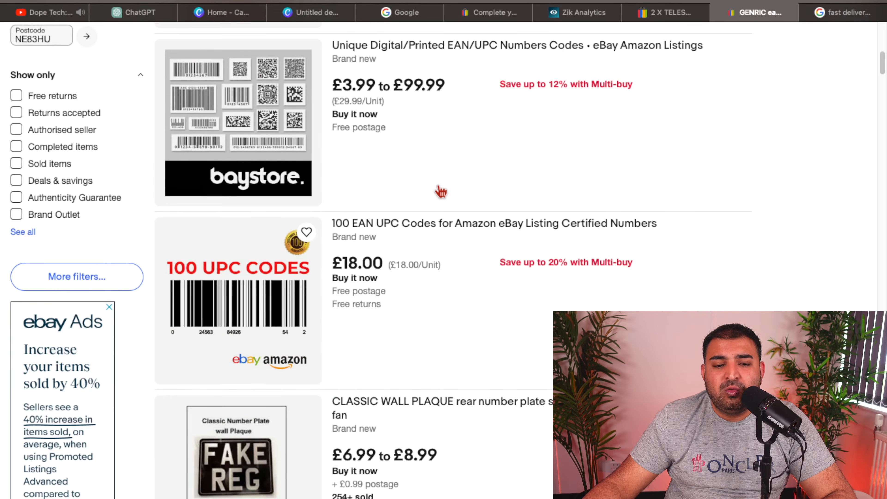
{"action": "scroll", "coordinate": [443, 188], "scroll_direction": "up", "scroll_amount": 15}
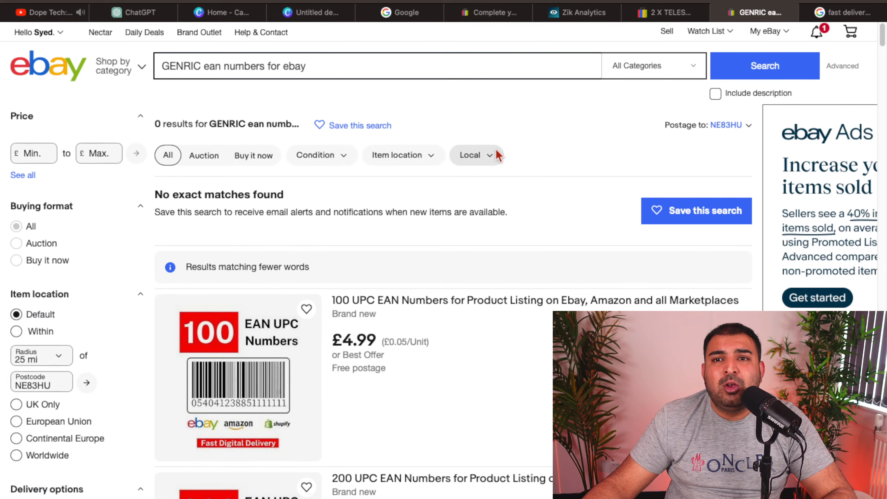
{"action": "left_click", "coordinate": [656, 14]}
{"action": "left_click", "coordinate": [490, 14]}
{"action": "left_click", "coordinate": [424, 233]}
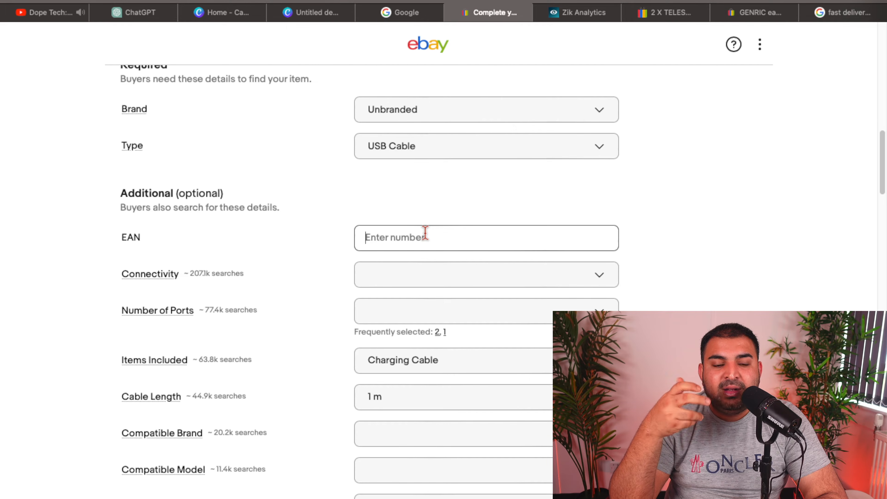
{"action": "type", "text": "157"}
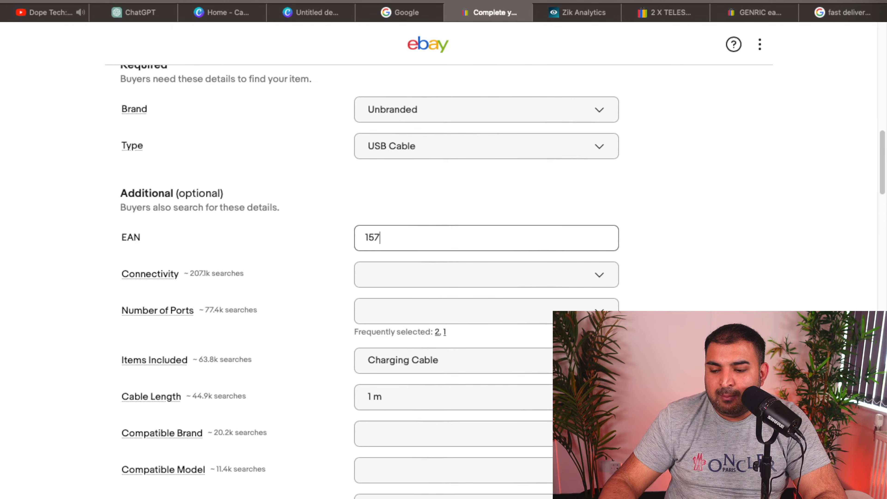
{"action": "type", "text": "832125+61"}
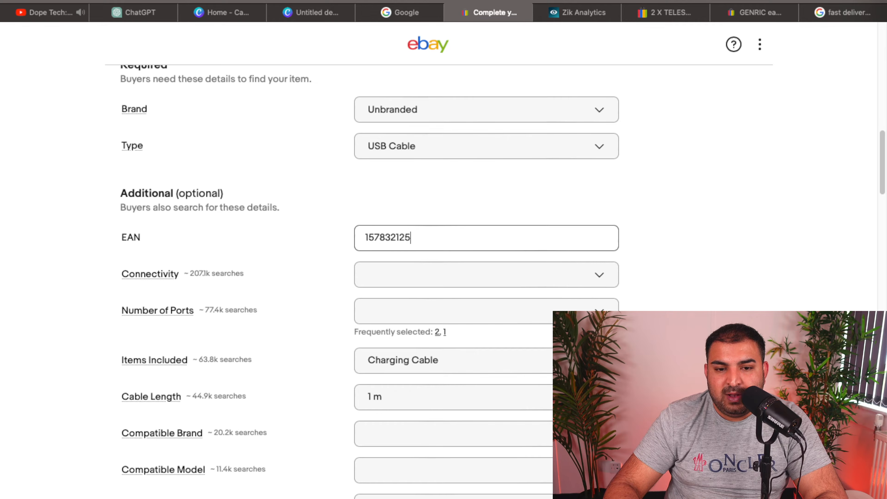
{"action": "left_click", "coordinate": [628, 199]}
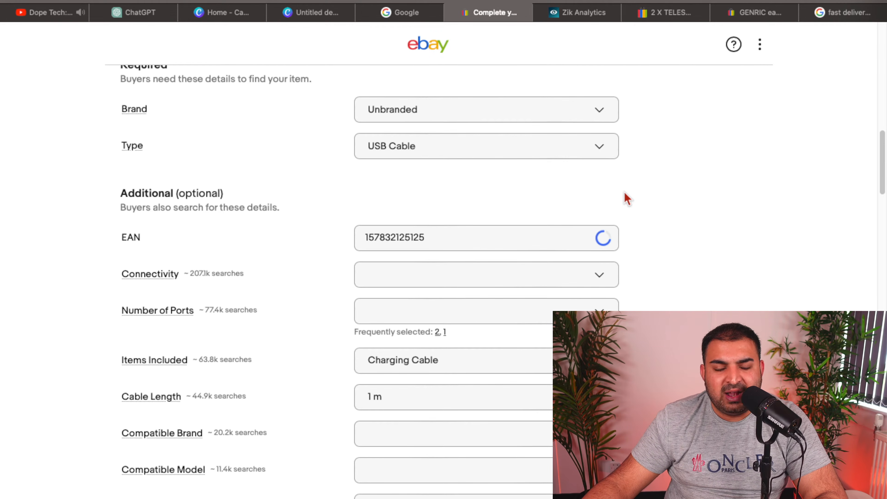
Examine the additional item specifics and open the buyer search-volume explanation for Connectivity
{"action": "scroll", "coordinate": [526, 190], "scroll_direction": "down", "scroll_amount": 3}
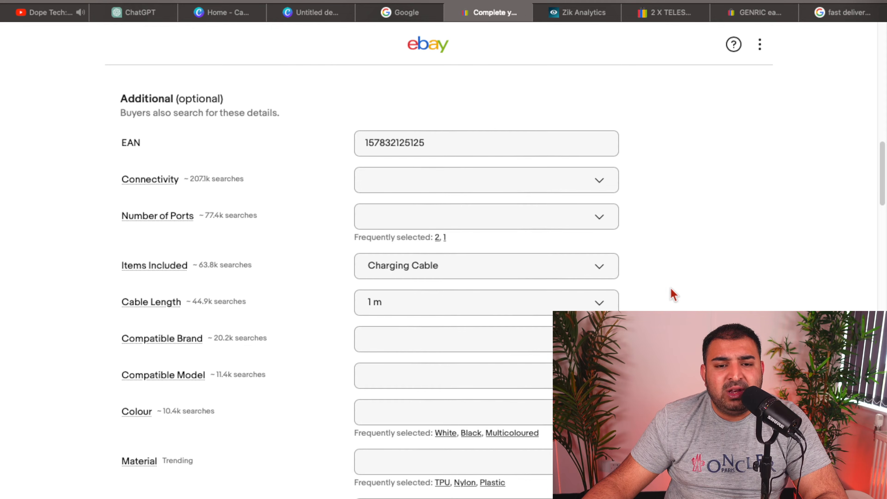
{"action": "scroll", "coordinate": [709, 221], "scroll_direction": "down", "scroll_amount": 1}
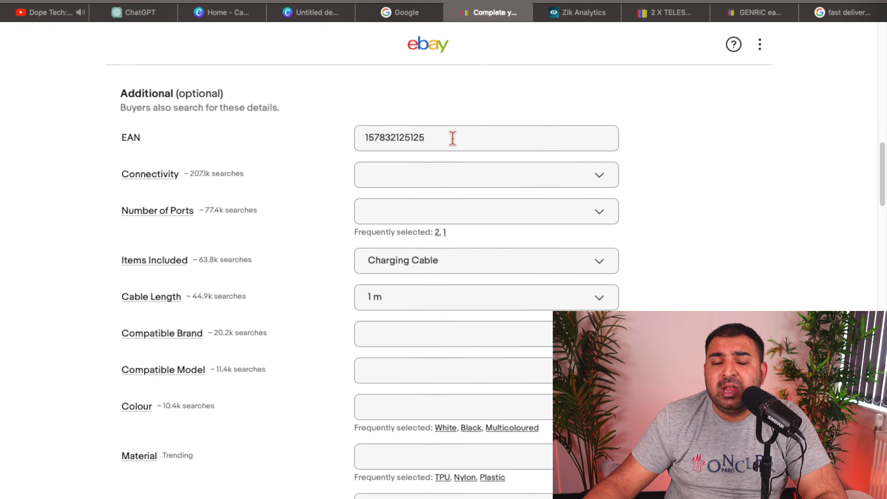
{"action": "scroll", "coordinate": [453, 140], "scroll_direction": "down", "scroll_amount": 1}
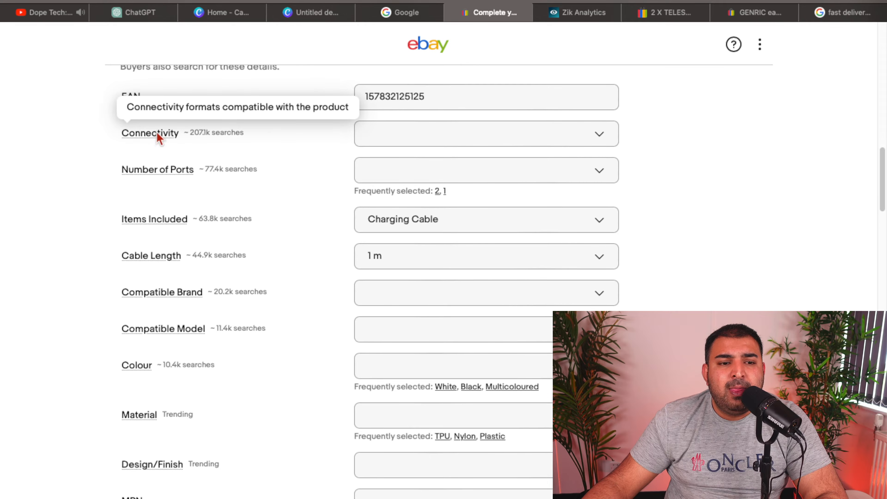
{"action": "scroll", "coordinate": [416, 154], "scroll_direction": "down", "scroll_amount": 1}
{"action": "scroll", "coordinate": [475, 307], "scroll_direction": "down", "scroll_amount": 3}
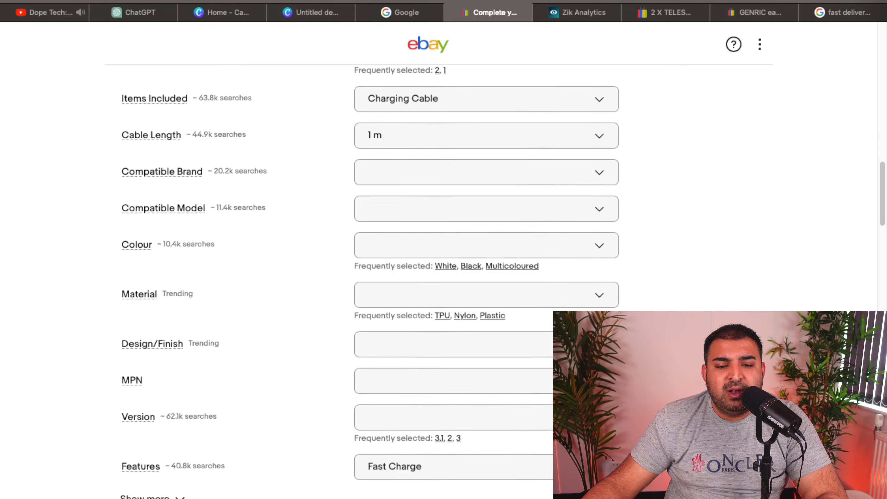
{"action": "scroll", "coordinate": [475, 307], "scroll_direction": "up", "scroll_amount": 7}
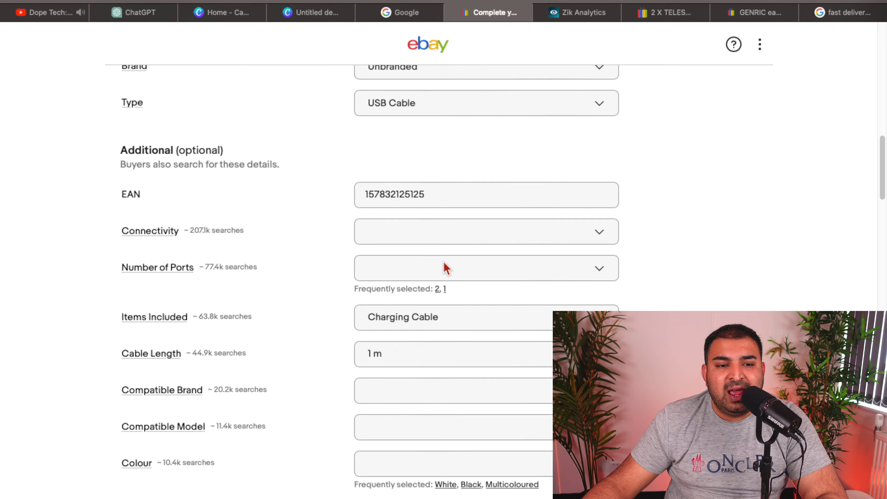
{"action": "scroll", "coordinate": [446, 268], "scroll_direction": "up", "scroll_amount": 1}
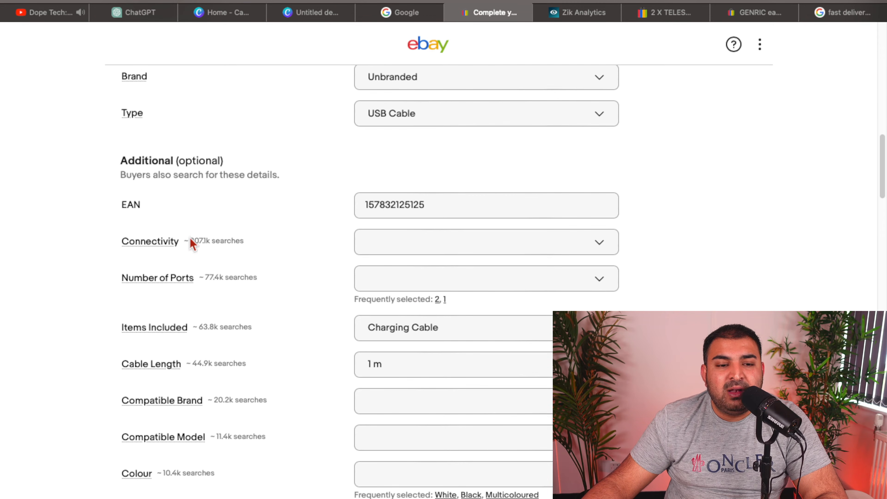
{"action": "left_click", "coordinate": [218, 242]}
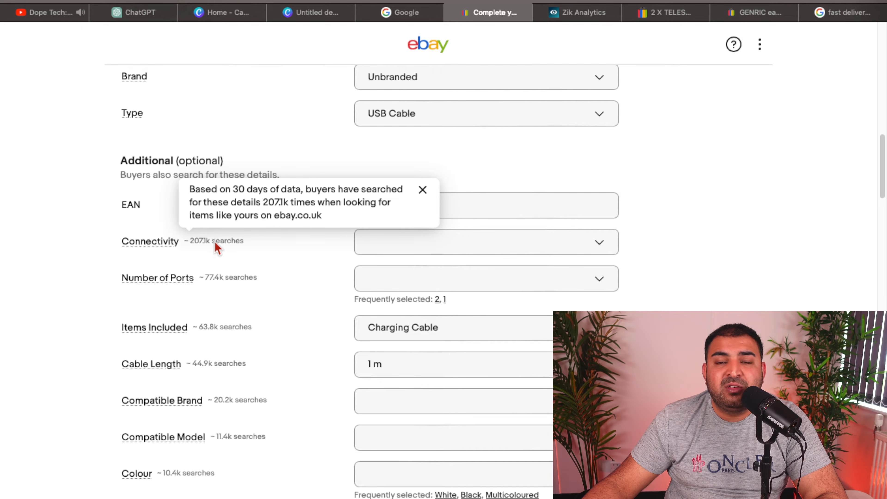
Set the listing's Connectivity to Lightning and its Number of Ports to 1
{"action": "left_click", "coordinate": [597, 242]}
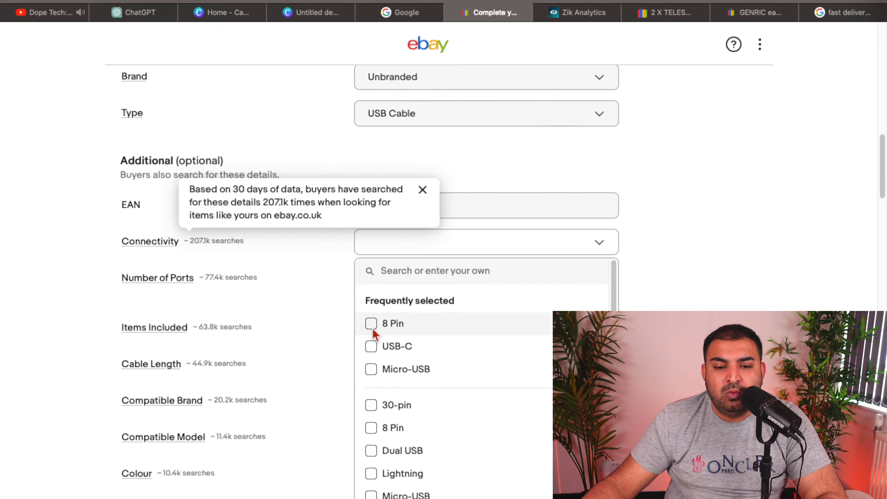
{"action": "scroll", "coordinate": [428, 406], "scroll_direction": "down", "scroll_amount": 7}
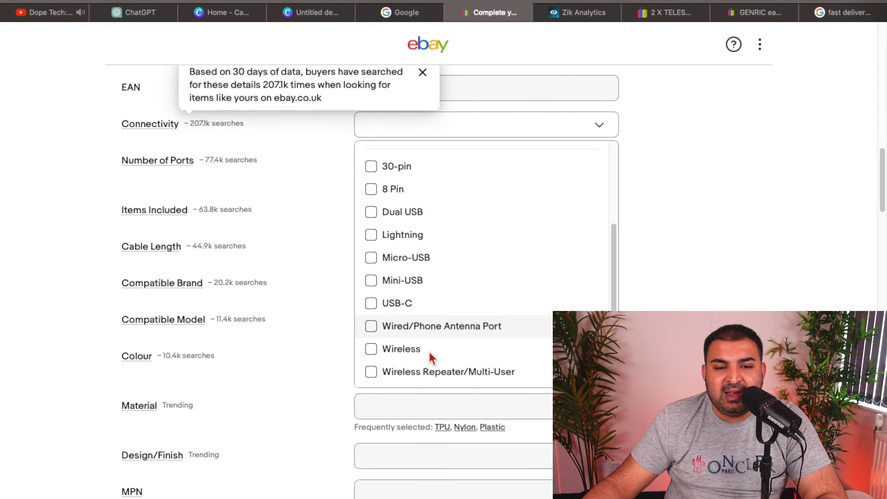
{"action": "left_click", "coordinate": [371, 234]}
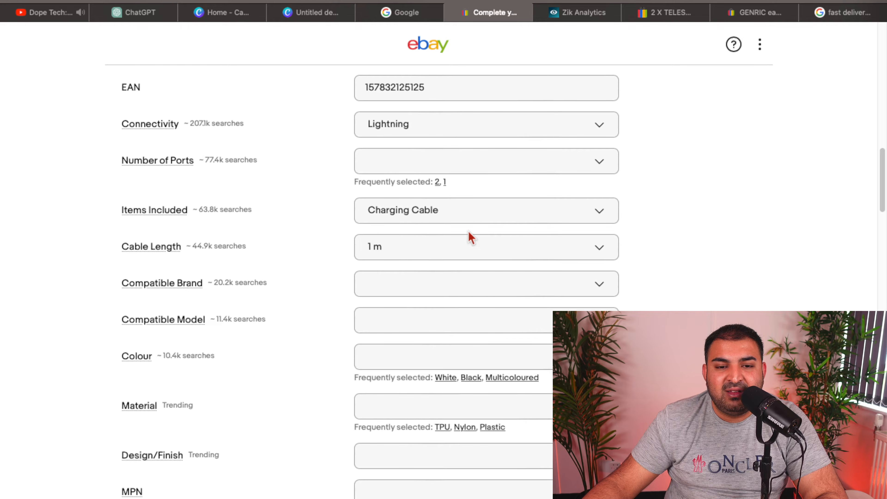
{"action": "scroll", "coordinate": [486, 219], "scroll_direction": "up", "scroll_amount": 2}
{"action": "left_click", "coordinate": [593, 211]}
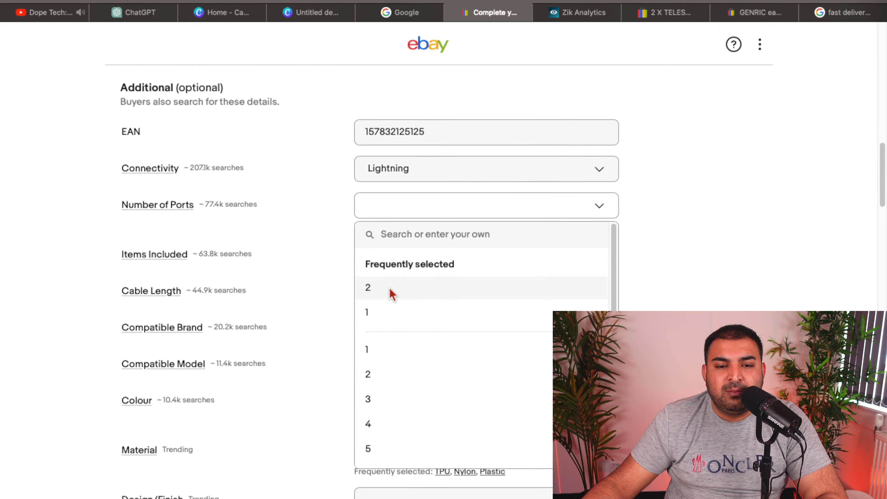
{"action": "left_click", "coordinate": [383, 313]}
Set the Compatible Brand item specific to For Apple
{"action": "scroll", "coordinate": [472, 272], "scroll_direction": "down", "scroll_amount": 1}
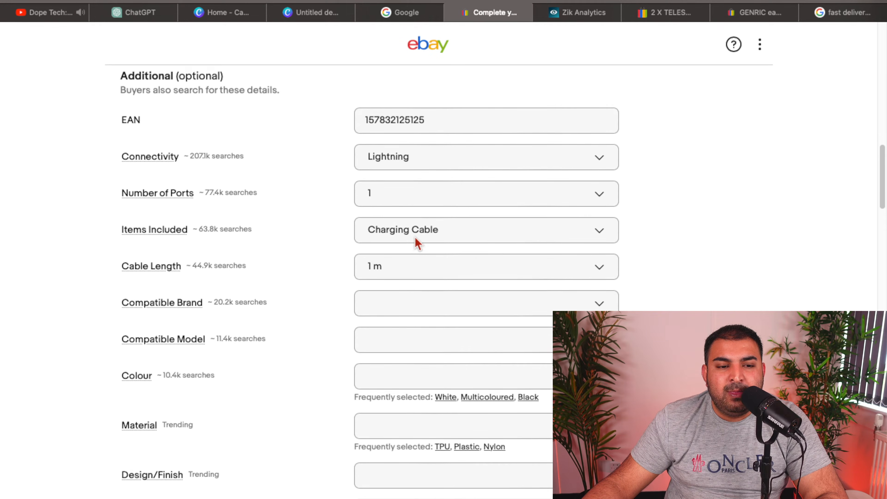
{"action": "scroll", "coordinate": [418, 241], "scroll_direction": "down", "scroll_amount": 1}
{"action": "scroll", "coordinate": [443, 252], "scroll_direction": "down", "scroll_amount": 2}
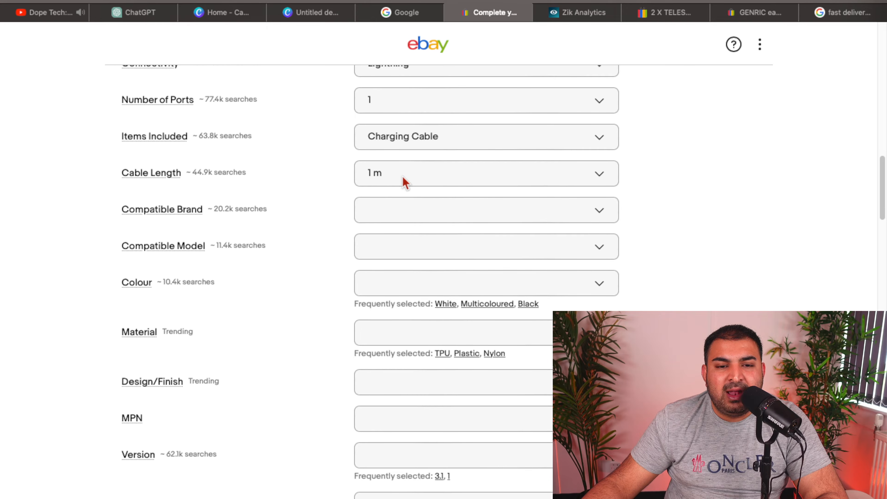
{"action": "left_click", "coordinate": [537, 218]}
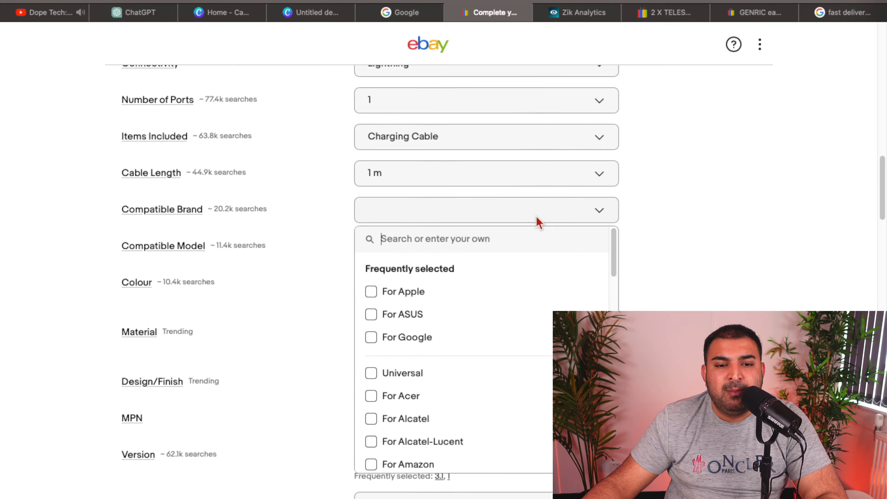
{"action": "left_click", "coordinate": [370, 293]}
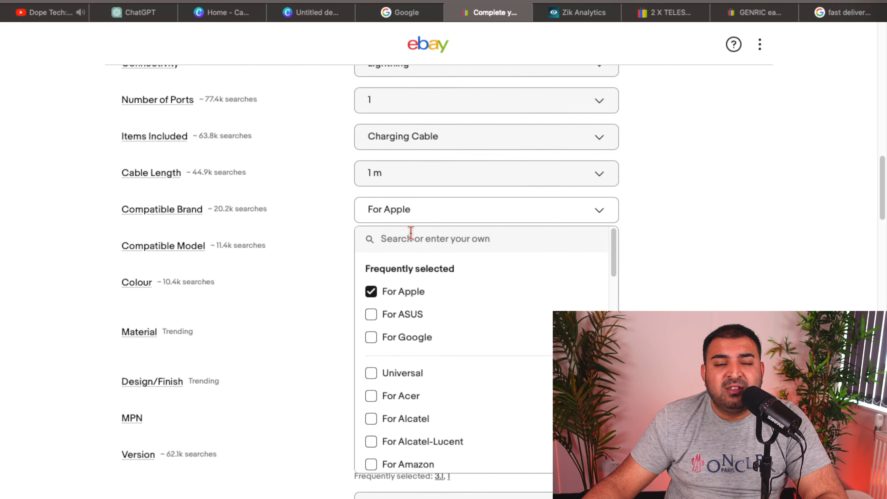
{"action": "left_click", "coordinate": [337, 225]}
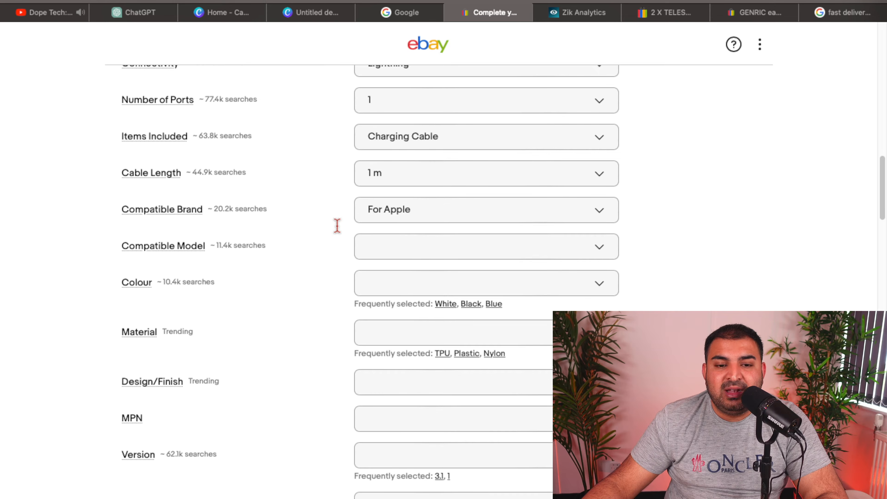
Select For Apple iPhone 11, iPhone 12 and iPhone 13 as Compatible Models
{"action": "scroll", "coordinate": [398, 236], "scroll_direction": "down", "scroll_amount": 2}
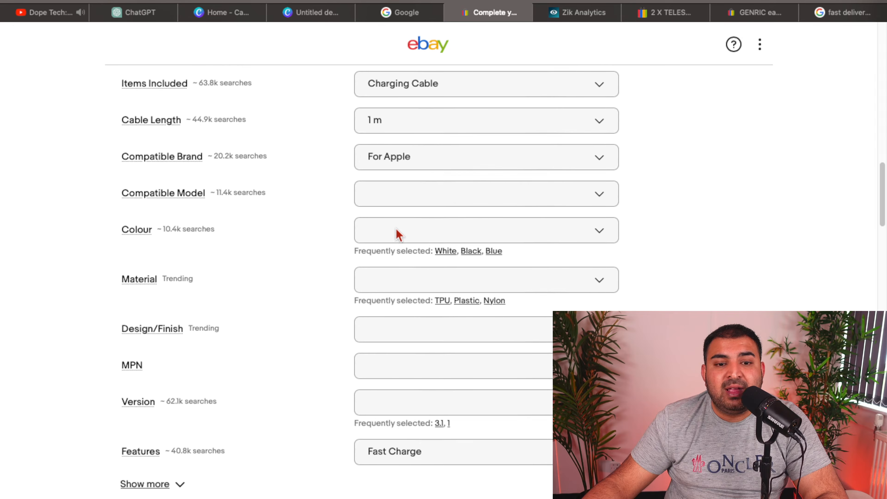
{"action": "left_click", "coordinate": [594, 197]}
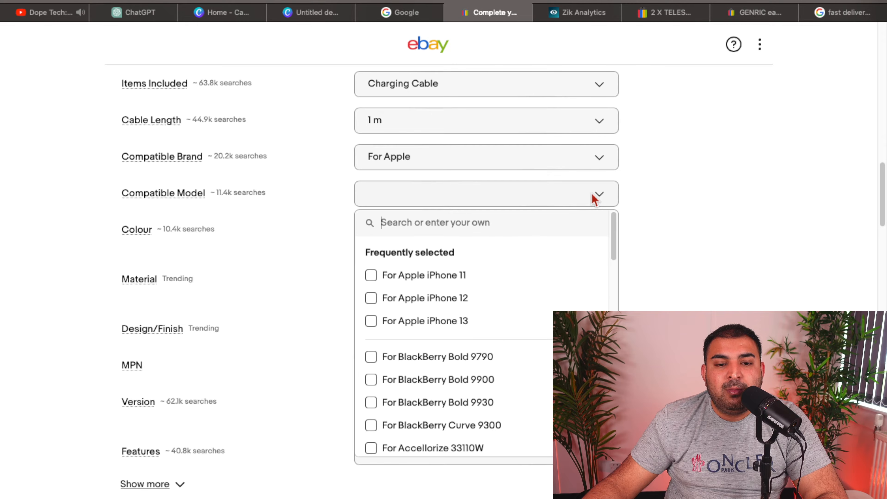
{"action": "scroll", "coordinate": [473, 318], "scroll_direction": "down", "scroll_amount": 1}
{"action": "scroll", "coordinate": [454, 311], "scroll_direction": "up", "scroll_amount": 1}
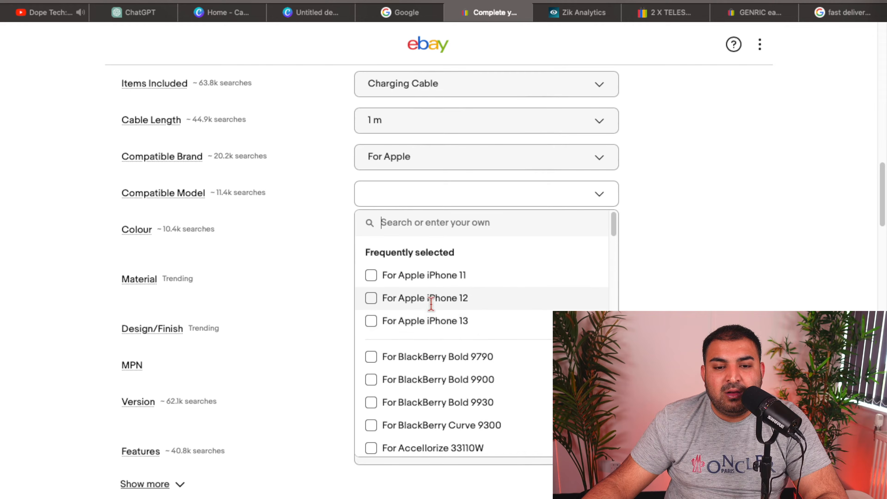
{"action": "left_click", "coordinate": [371, 275]}
{"action": "left_click", "coordinate": [371, 298]}
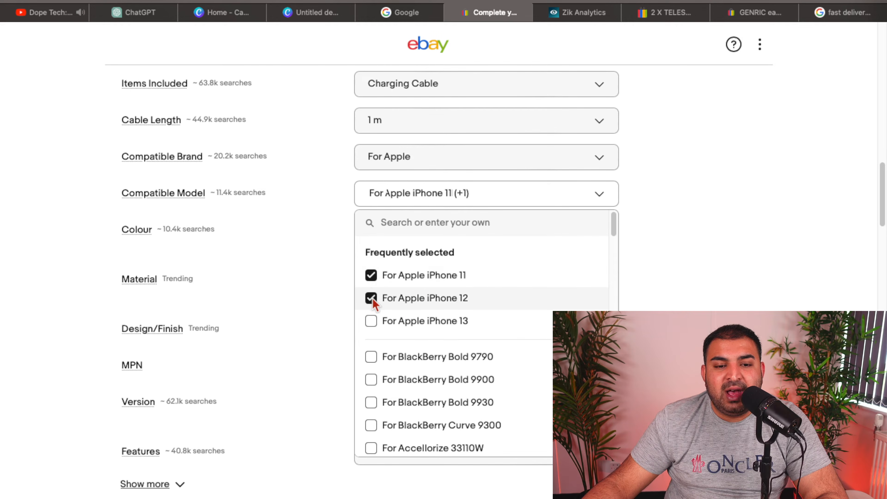
{"action": "left_click", "coordinate": [371, 321]}
Add For Apple iPhone X, XR, XS and XS Max to the selected Compatible Models
{"action": "scroll", "coordinate": [451, 316], "scroll_direction": "down", "scroll_amount": 10}
{"action": "scroll", "coordinate": [440, 317], "scroll_direction": "down", "scroll_amount": 5}
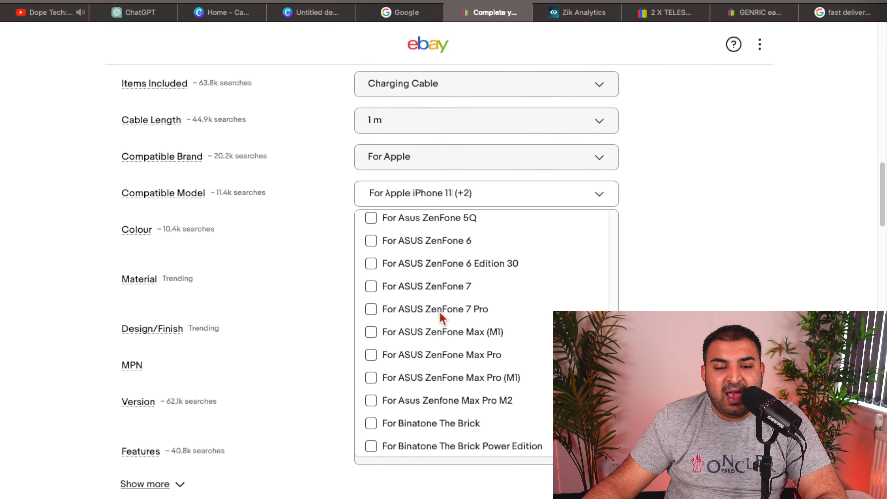
{"action": "scroll", "coordinate": [370, 311], "scroll_direction": "up", "scroll_amount": 3}
{"action": "scroll", "coordinate": [370, 309], "scroll_direction": "up", "scroll_amount": 1}
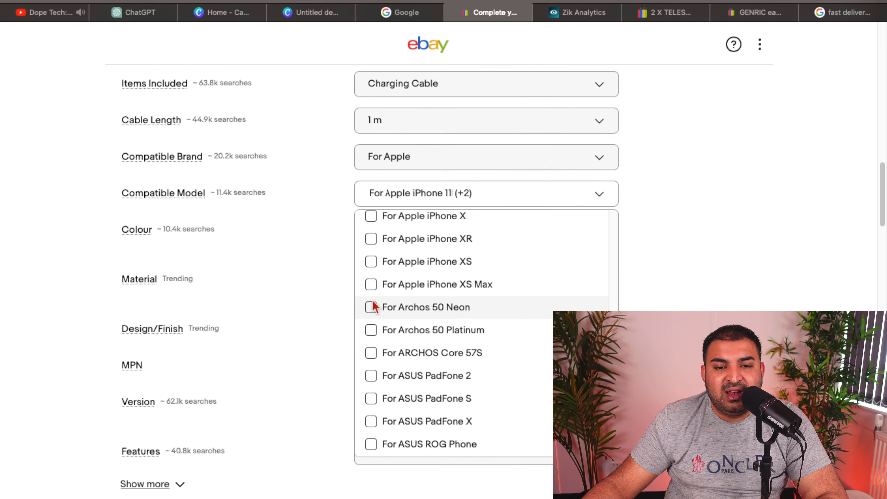
{"action": "left_click", "coordinate": [371, 285]}
{"action": "left_click", "coordinate": [371, 261]}
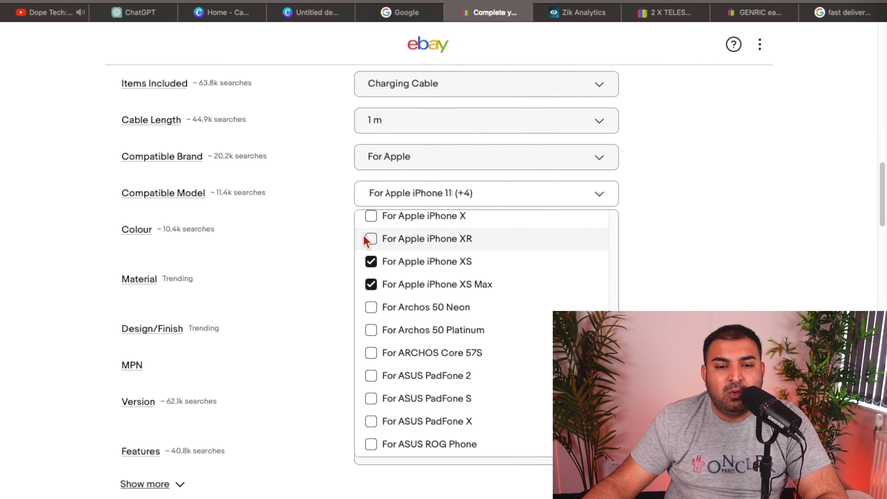
{"action": "left_click", "coordinate": [371, 239]}
{"action": "left_click", "coordinate": [371, 216]}
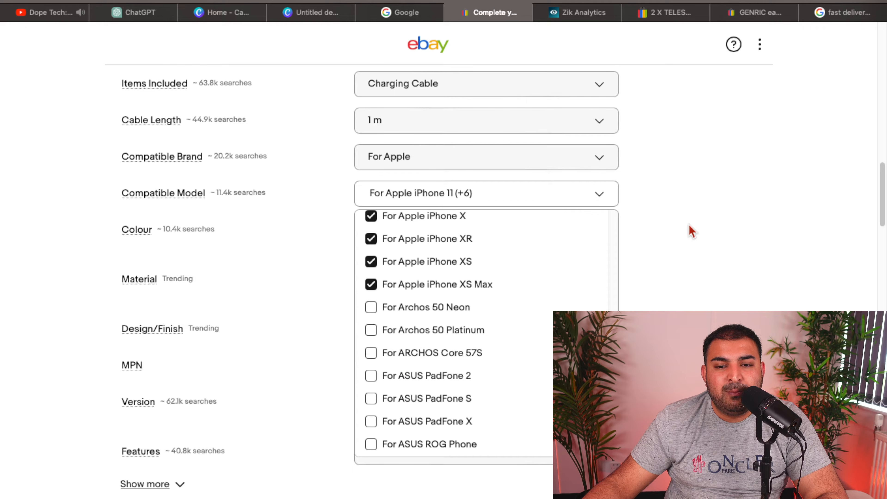
{"action": "left_click", "coordinate": [689, 231]}
Set the Colour item specific to White and the Material to TPU
{"action": "scroll", "coordinate": [470, 188], "scroll_direction": "down", "scroll_amount": 2}
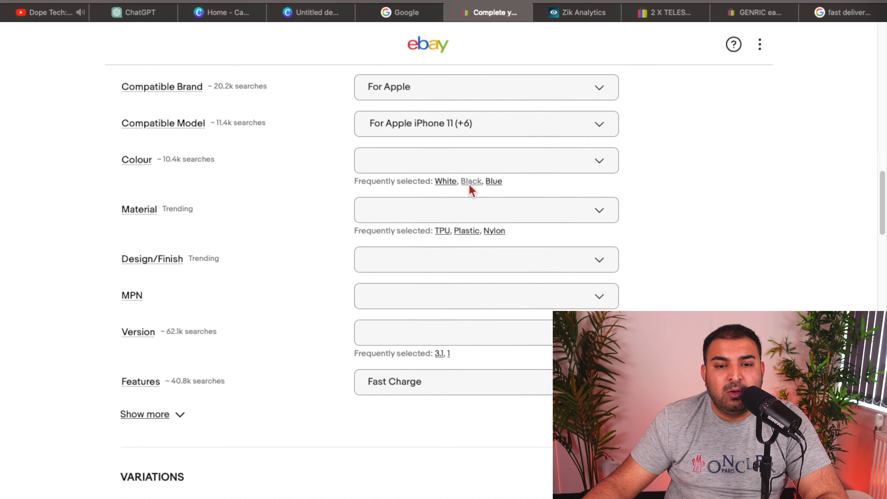
{"action": "left_click", "coordinate": [452, 186]}
{"action": "scroll", "coordinate": [451, 190], "scroll_direction": "down", "scroll_amount": 1}
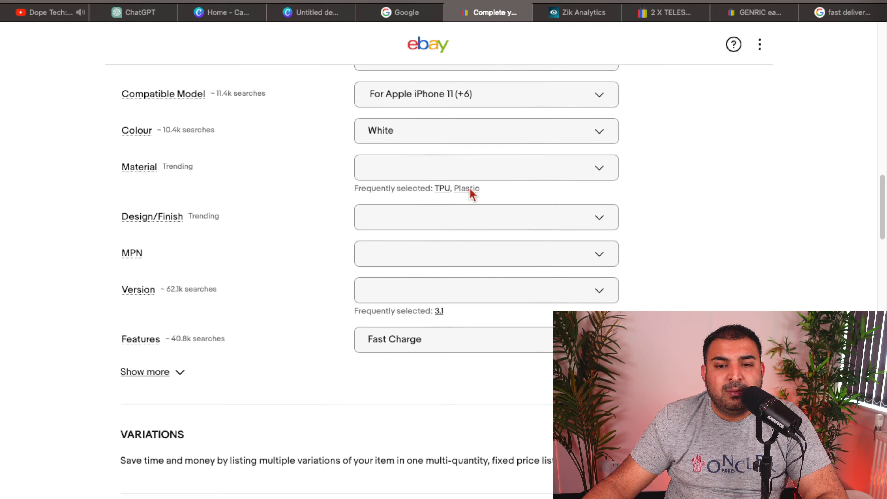
{"action": "left_click", "coordinate": [442, 188]}
{"action": "scroll", "coordinate": [461, 190], "scroll_direction": "down", "scroll_amount": 2}
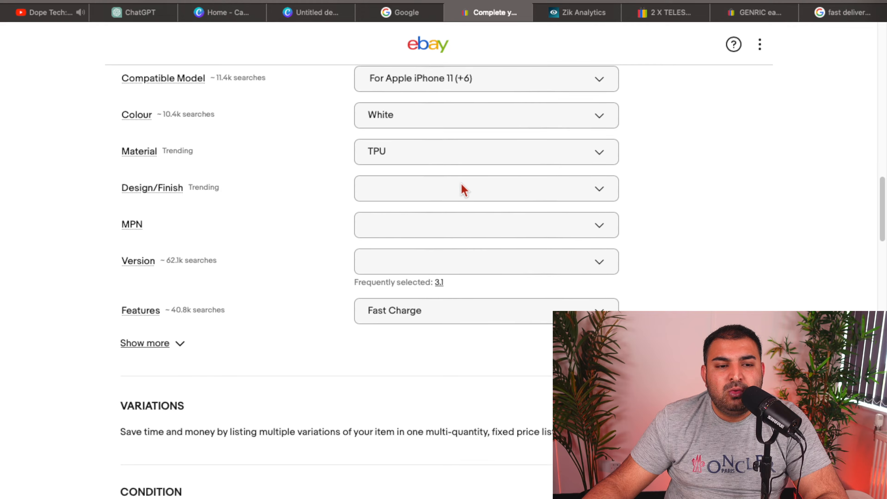
Set the Design/Finish item specific to Plain
{"action": "left_click", "coordinate": [489, 182]}
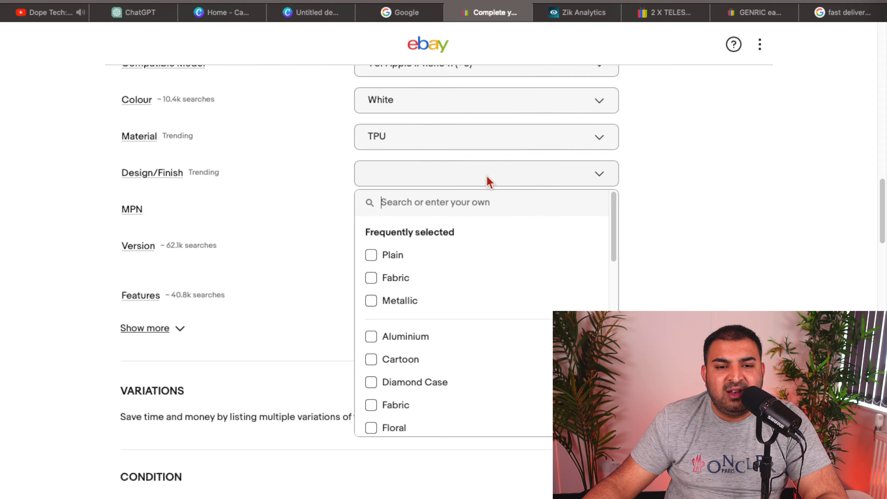
{"action": "left_click", "coordinate": [371, 257]}
{"action": "left_click", "coordinate": [327, 252]}
{"action": "scroll", "coordinate": [356, 238], "scroll_direction": "down", "scroll_amount": 2}
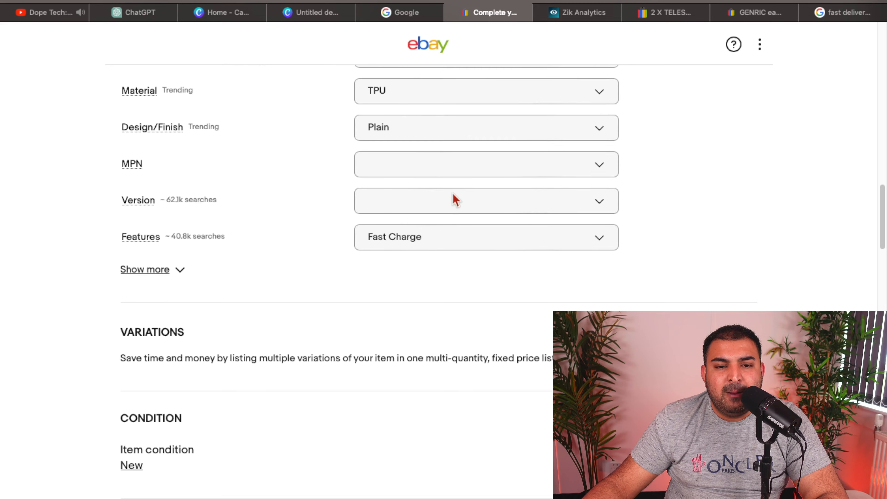
{"action": "left_click", "coordinate": [455, 202]}
{"action": "left_click", "coordinate": [327, 209]}
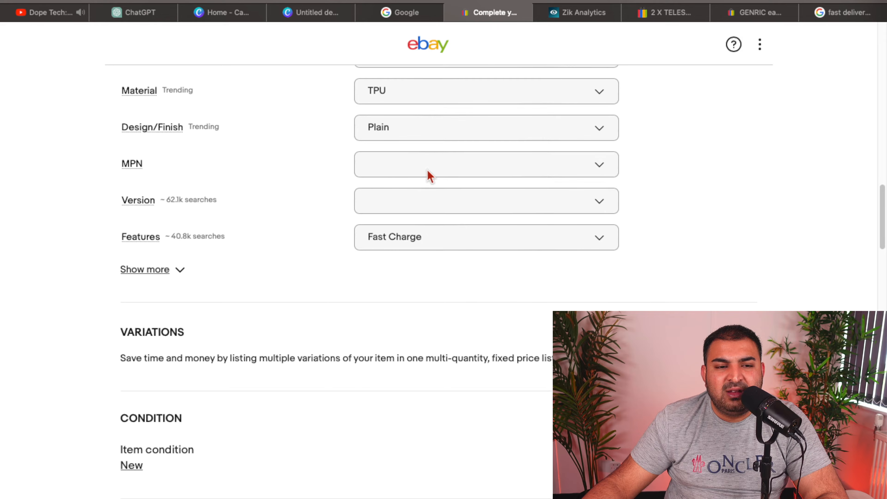
{"action": "left_click", "coordinate": [462, 171]}
{"action": "left_click", "coordinate": [415, 169]}
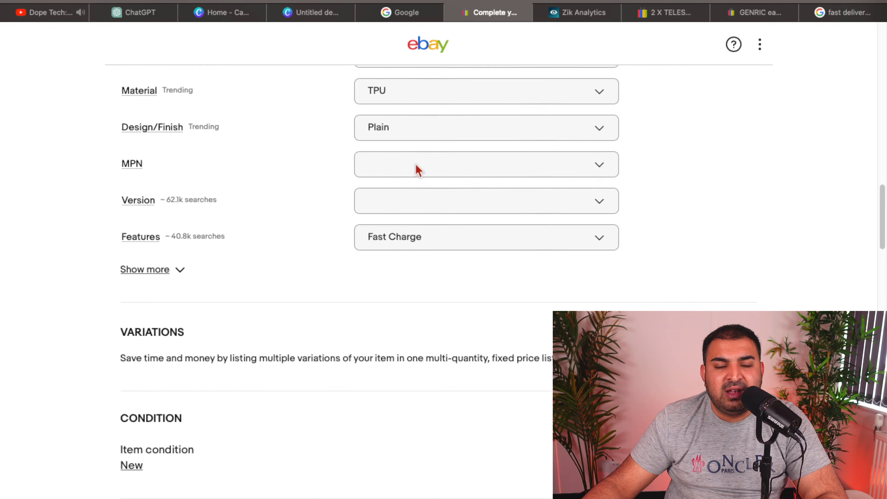
Review the remaining item specifics and the Variations, Condition and Description sections of the listing form
{"action": "left_click", "coordinate": [388, 169]}
{"action": "scroll", "coordinate": [448, 184], "scroll_direction": "down", "scroll_amount": 2}
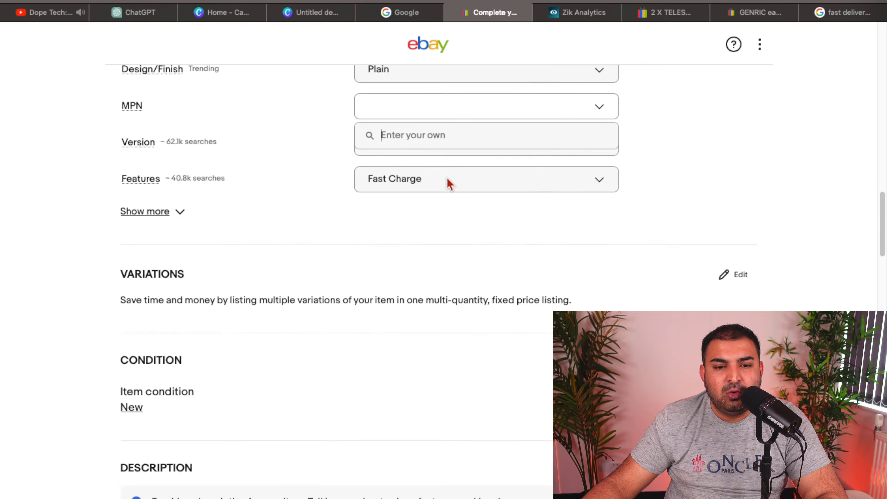
{"action": "scroll", "coordinate": [443, 185], "scroll_direction": "down", "scroll_amount": 3}
{"action": "scroll", "coordinate": [495, 204], "scroll_direction": "down", "scroll_amount": 2}
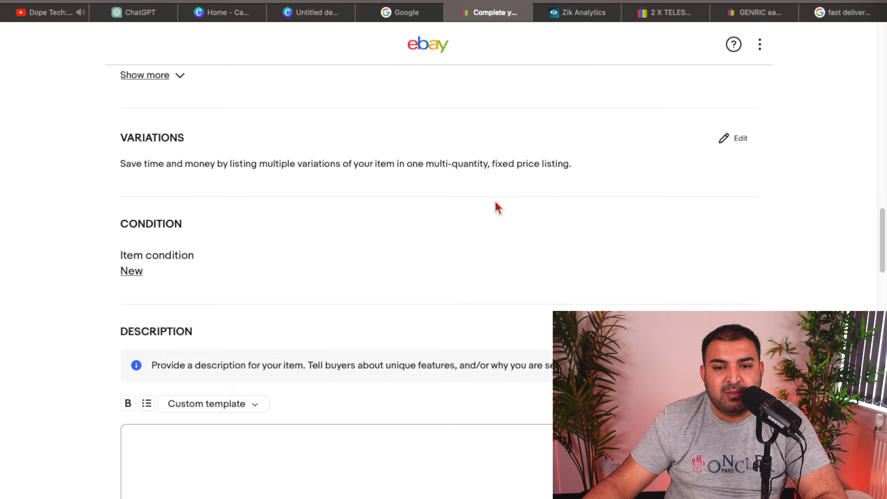
{"action": "scroll", "coordinate": [501, 204], "scroll_direction": "up", "scroll_amount": 1}
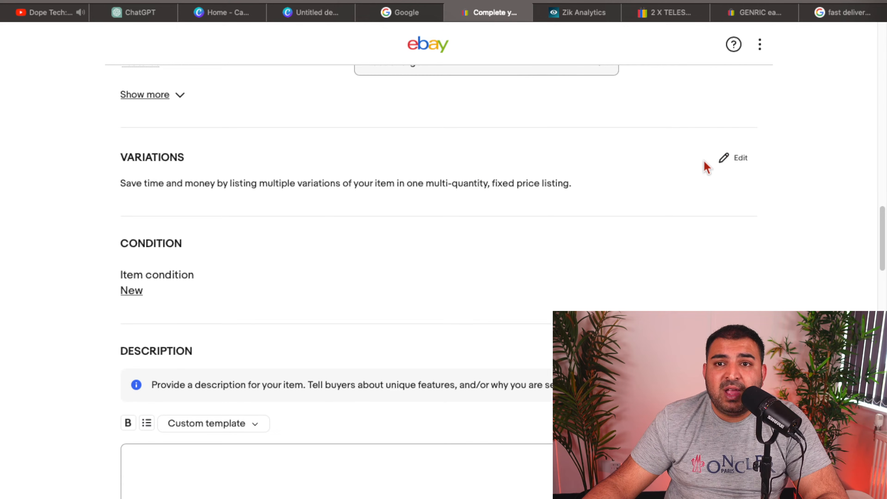
{"action": "scroll", "coordinate": [705, 162], "scroll_direction": "down", "scroll_amount": 1}
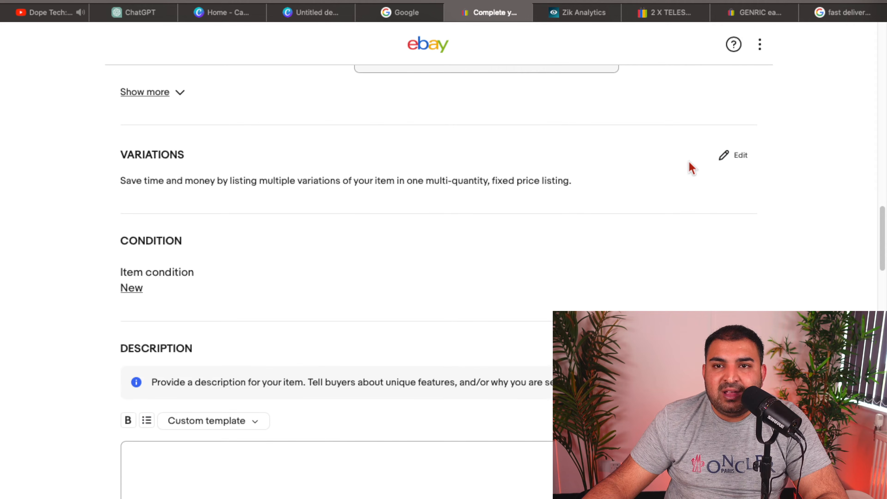
{"action": "scroll", "coordinate": [698, 168], "scroll_direction": "down", "scroll_amount": 2}
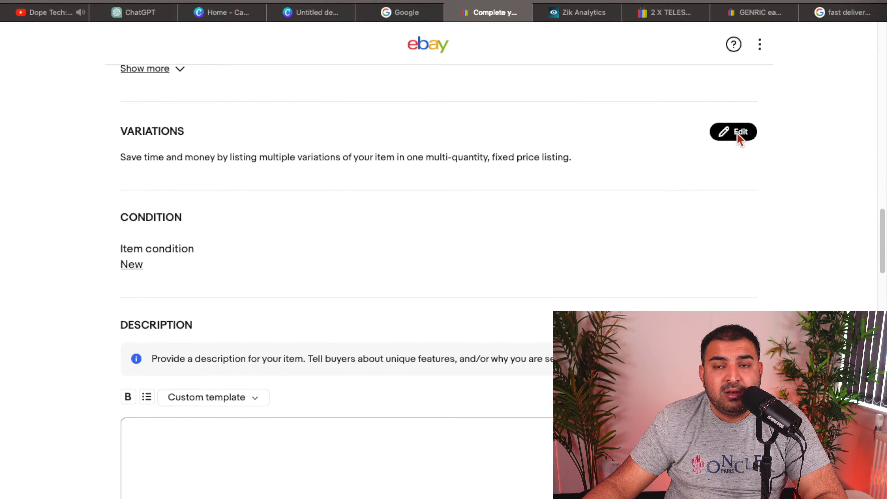
{"action": "scroll", "coordinate": [738, 137], "scroll_direction": "down", "scroll_amount": 1}
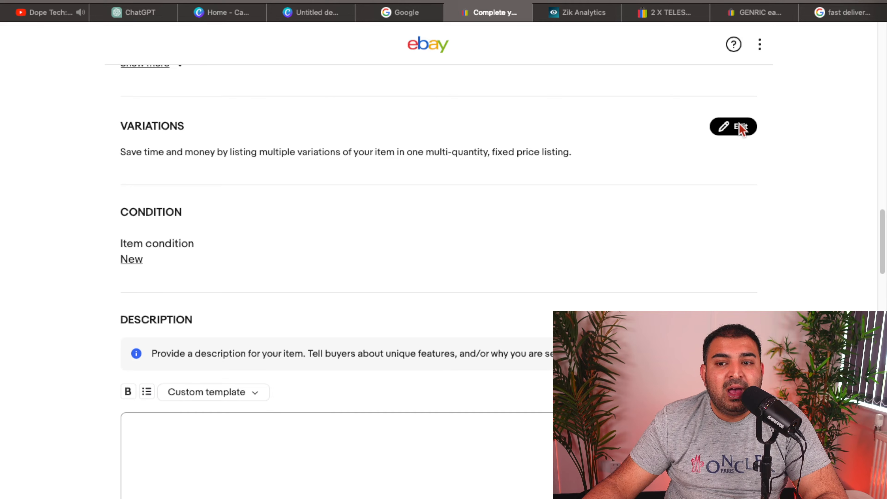
{"action": "scroll", "coordinate": [739, 129], "scroll_direction": "down", "scroll_amount": 2}
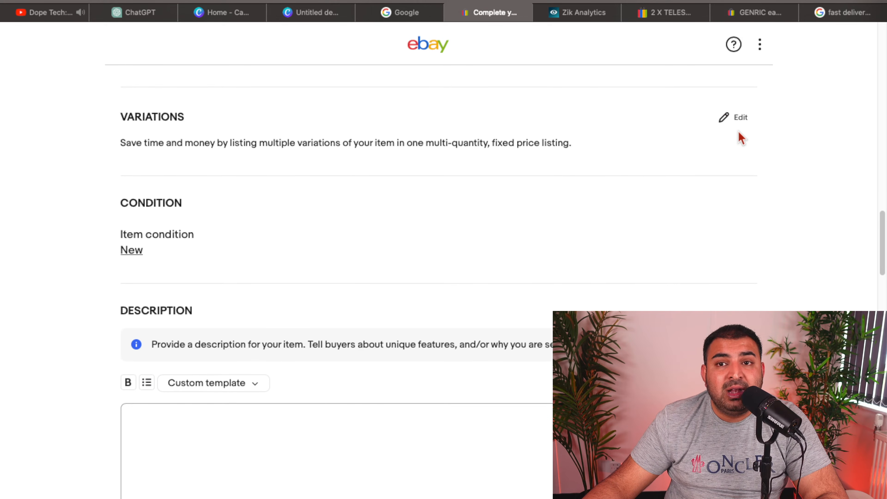
{"action": "scroll", "coordinate": [741, 138], "scroll_direction": "down", "scroll_amount": 3}
{"action": "scroll", "coordinate": [715, 149], "scroll_direction": "down", "scroll_amount": 10}
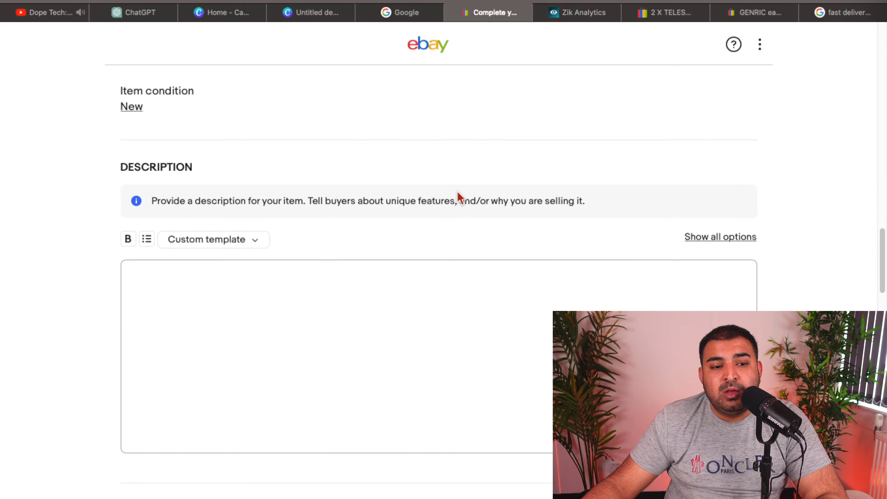
{"action": "scroll", "coordinate": [461, 183], "scroll_direction": "down", "scroll_amount": 2}
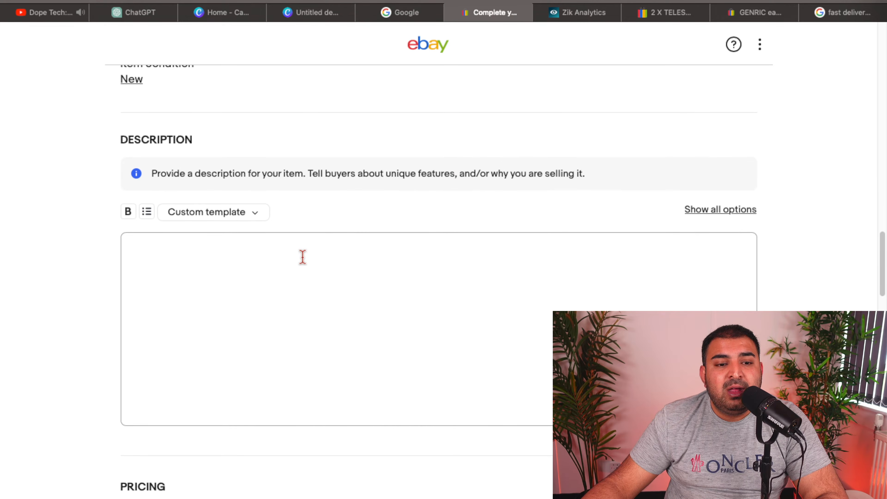
{"action": "scroll", "coordinate": [303, 256], "scroll_direction": "up", "scroll_amount": 20}
{"action": "scroll", "coordinate": [360, 236], "scroll_direction": "down", "scroll_amount": 20}
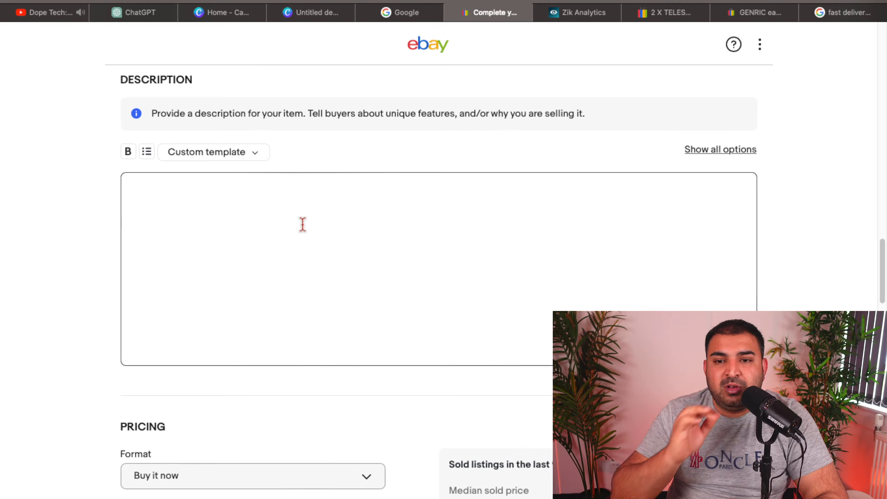
Examine the layout of the branded seller description in the telescopic fishing rod listing, down to its store categories
{"action": "left_click", "coordinate": [661, 9]}
{"action": "scroll", "coordinate": [627, 208], "scroll_direction": "down", "scroll_amount": 20}
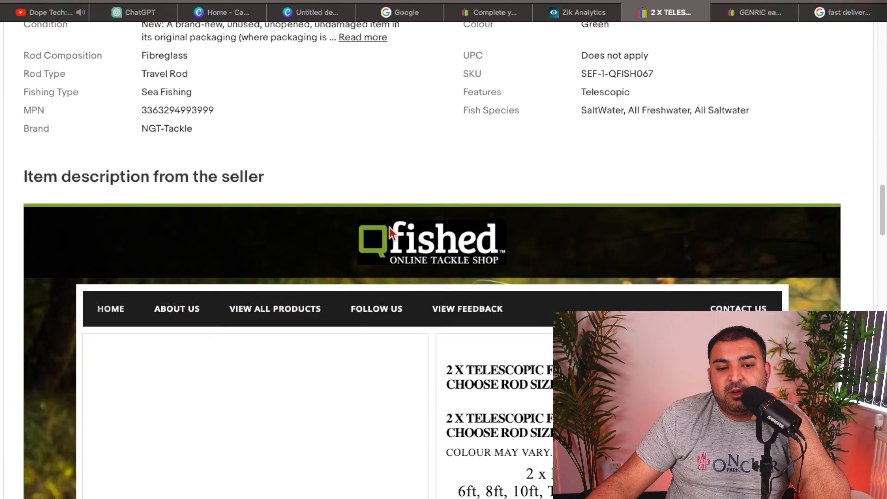
{"action": "scroll", "coordinate": [627, 207], "scroll_direction": "down", "scroll_amount": 9}
{"action": "scroll", "coordinate": [590, 222], "scroll_direction": "down", "scroll_amount": 13}
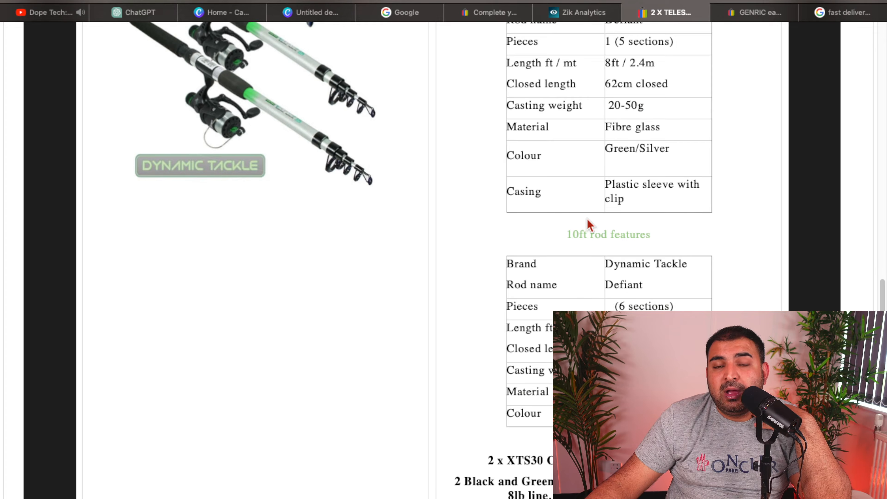
{"action": "scroll", "coordinate": [521, 224], "scroll_direction": "down", "scroll_amount": 7}
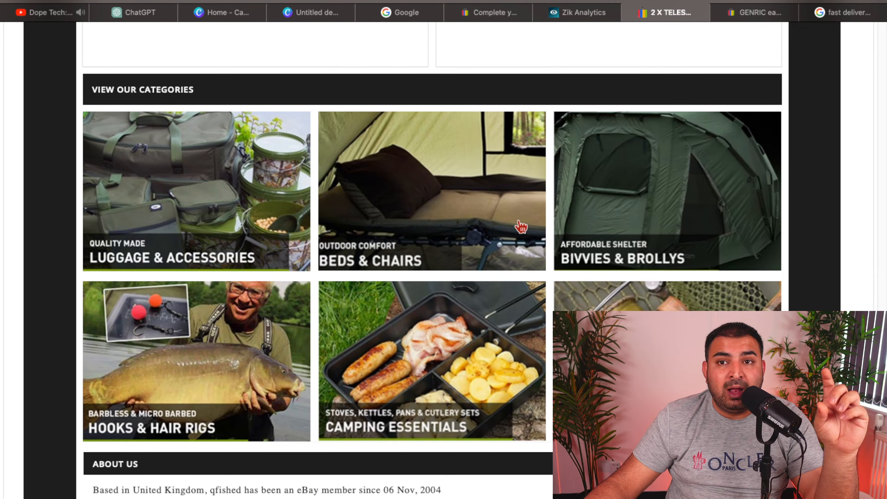
{"action": "left_click", "coordinate": [599, 27]}
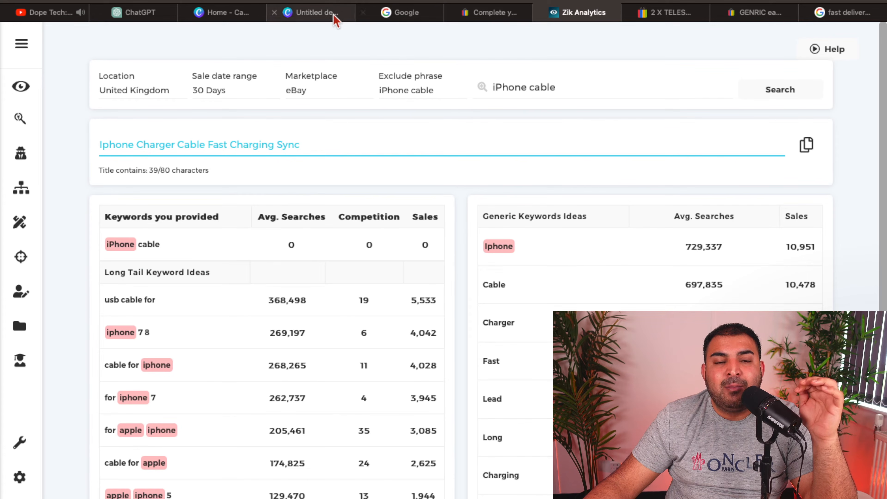
{"action": "left_click", "coordinate": [765, 13]}
{"action": "left_click", "coordinate": [500, 14]}
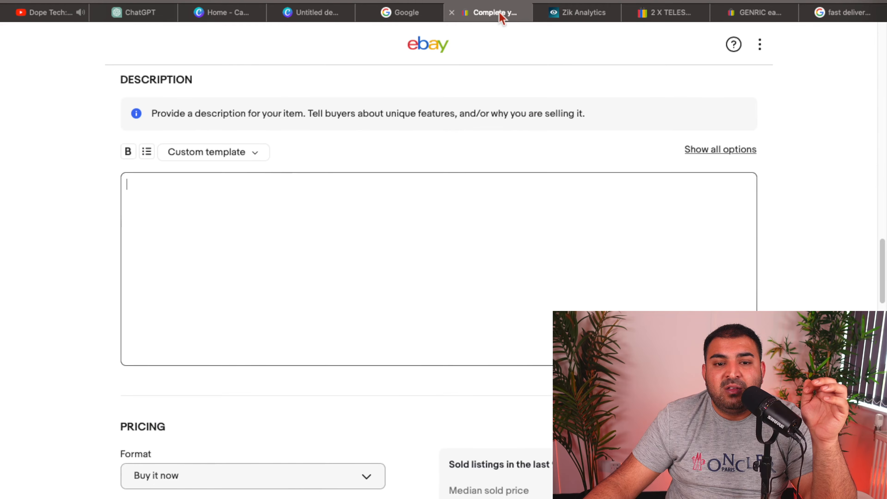
Return to the telescopic fishing rod listing and examine its description headings, rod feature tables and item specifics
{"action": "left_click", "coordinate": [675, 10]}
{"action": "scroll", "coordinate": [450, 285], "scroll_direction": "down", "scroll_amount": 2}
{"action": "scroll", "coordinate": [446, 285], "scroll_direction": "up", "scroll_amount": 12}
{"action": "scroll", "coordinate": [446, 285], "scroll_direction": "up", "scroll_amount": 10}
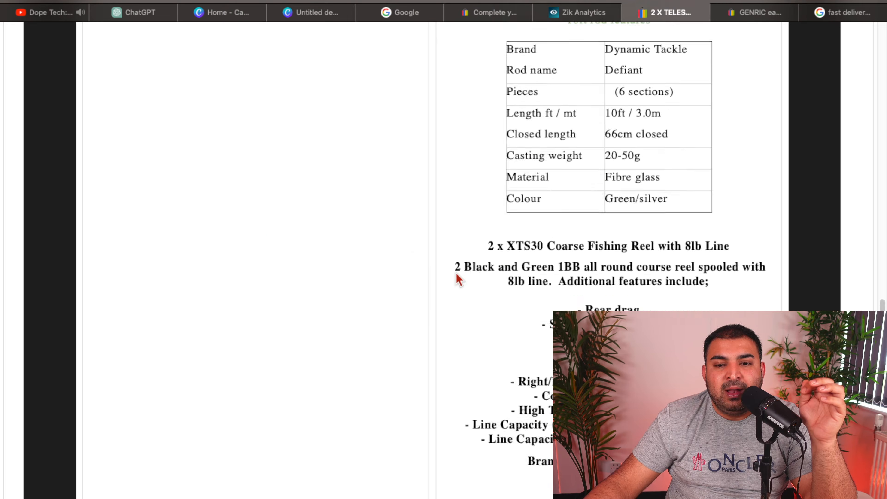
{"action": "scroll", "coordinate": [459, 280], "scroll_direction": "up", "scroll_amount": 10}
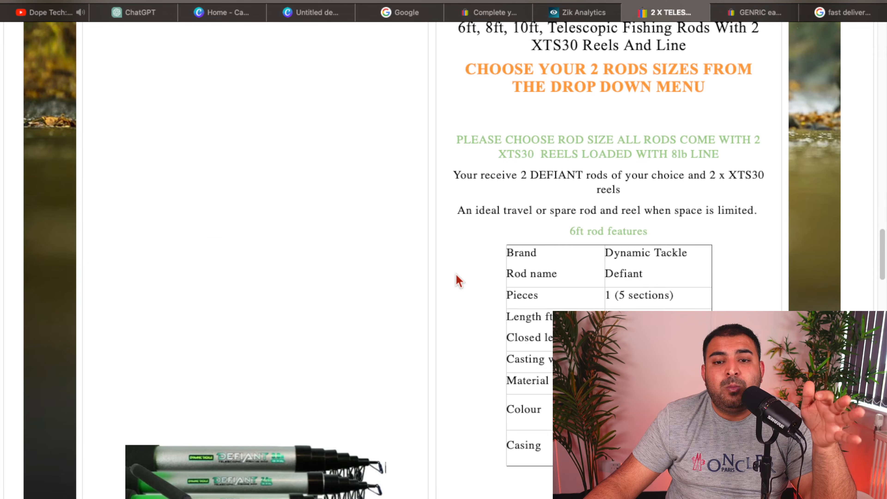
{"action": "scroll", "coordinate": [458, 260], "scroll_direction": "down", "scroll_amount": 8}
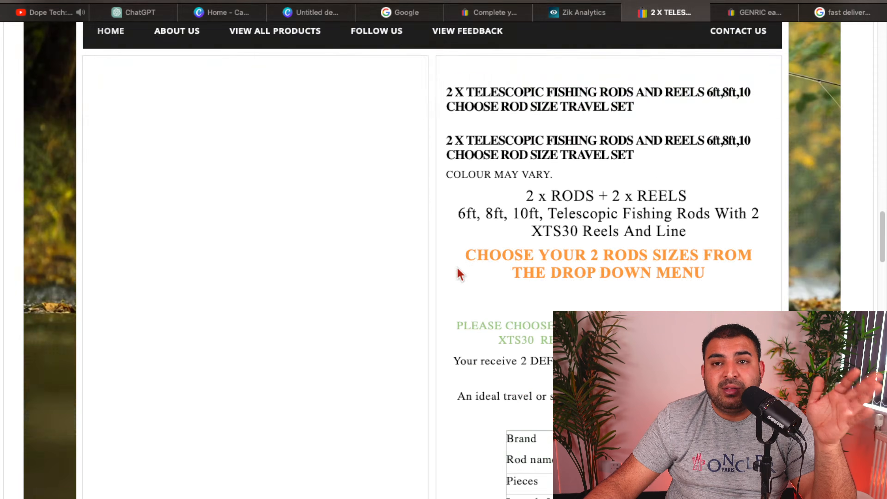
{"action": "scroll", "coordinate": [457, 262], "scroll_direction": "up", "scroll_amount": 5}
{"action": "scroll", "coordinate": [461, 272], "scroll_direction": "up", "scroll_amount": 8}
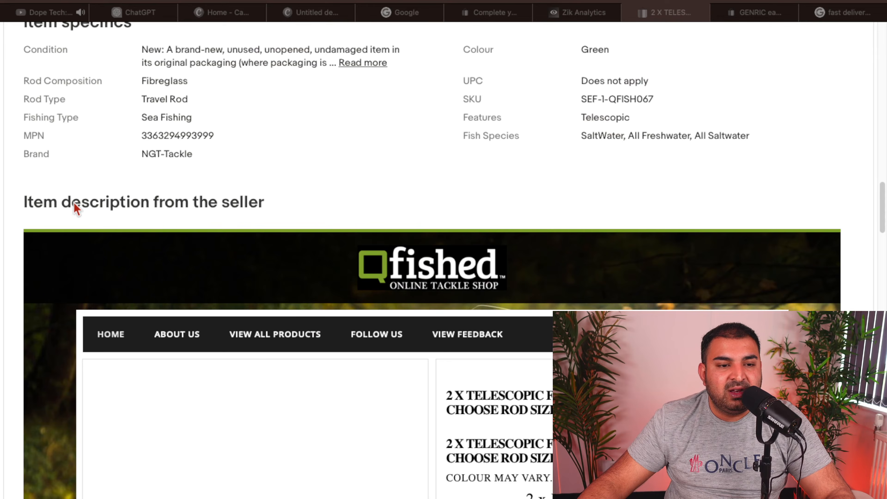
Examine the main heading area of the fishing rod listing and highlight its full title
{"action": "left_click", "coordinate": [45, 182]}
{"action": "scroll", "coordinate": [690, 210], "scroll_direction": "up", "scroll_amount": 10}
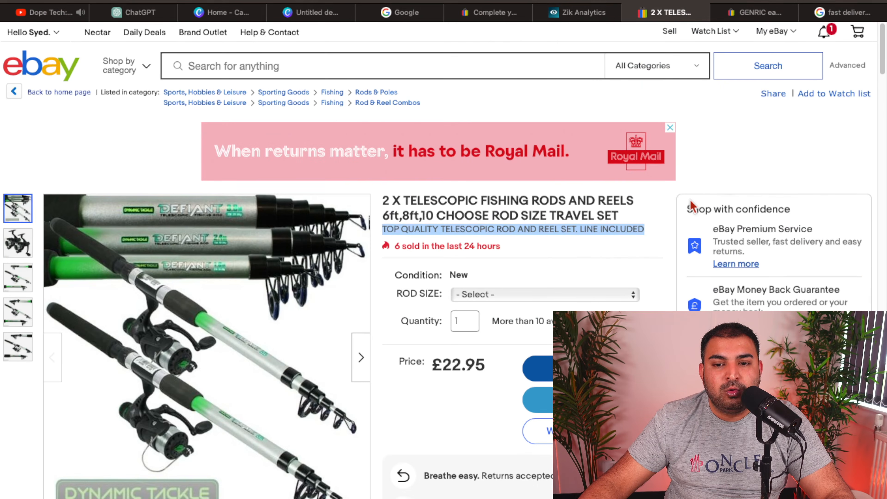
{"action": "scroll", "coordinate": [402, 199], "scroll_direction": "down", "scroll_amount": 3}
{"action": "scroll", "coordinate": [402, 198], "scroll_direction": "up", "scroll_amount": 3}
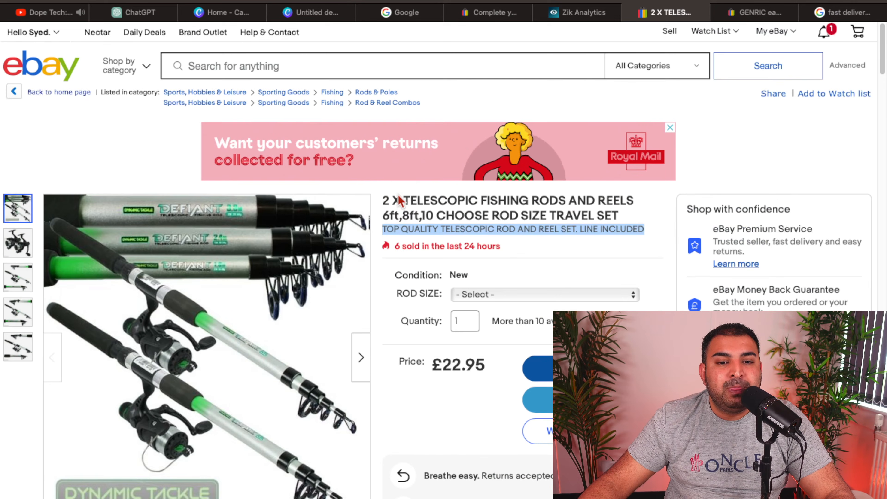
{"action": "left_click_drag", "start_coordinate": [383, 201], "coordinate": [635, 213]}
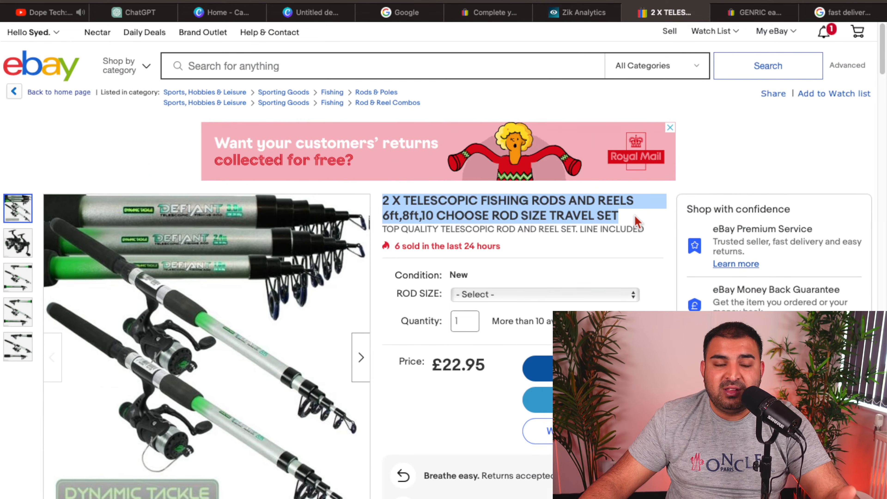
{"action": "scroll", "coordinate": [635, 216], "scroll_direction": "down", "scroll_amount": 4}
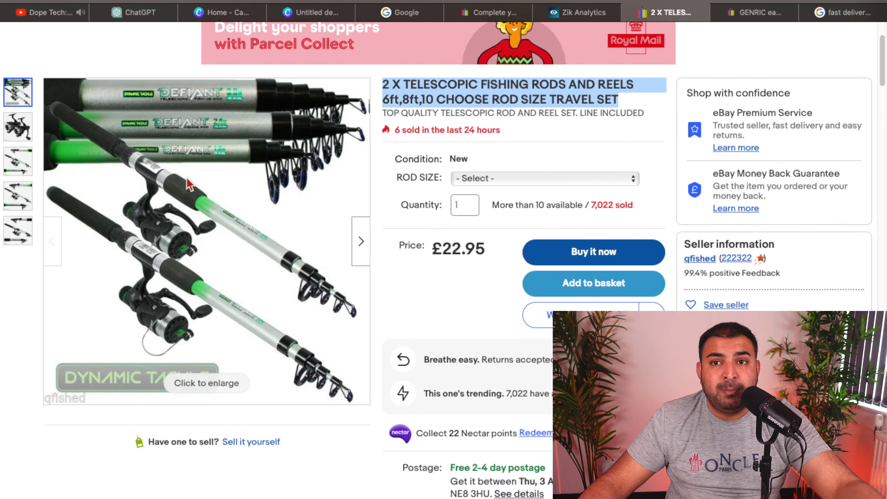
Read the fishing rod listing's item specifics and full seller description through to the footer, comparing the repeated title wording
{"action": "scroll", "coordinate": [191, 189], "scroll_direction": "down", "scroll_amount": 15}
{"action": "scroll", "coordinate": [346, 183], "scroll_direction": "down", "scroll_amount": 10}
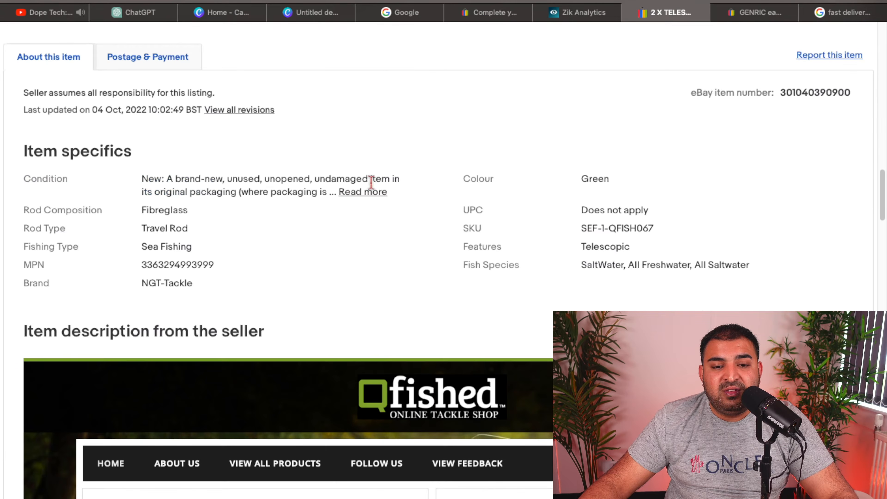
{"action": "scroll", "coordinate": [535, 171], "scroll_direction": "down", "scroll_amount": 12}
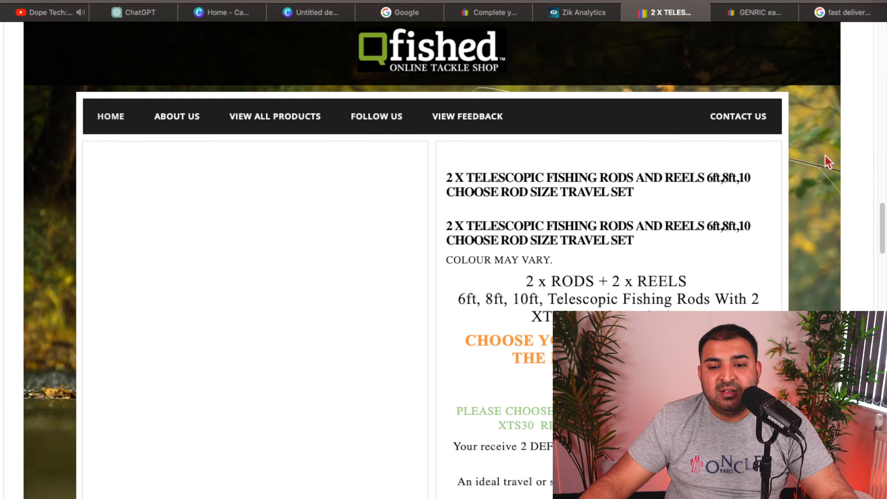
{"action": "scroll", "coordinate": [697, 175], "scroll_direction": "down", "scroll_amount": 11}
{"action": "scroll", "coordinate": [597, 168], "scroll_direction": "up", "scroll_amount": 2}
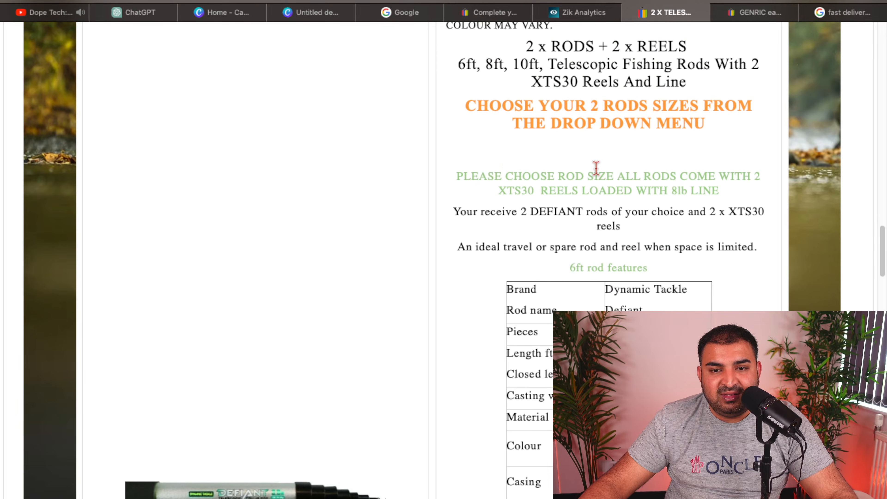
{"action": "scroll", "coordinate": [581, 185], "scroll_direction": "up", "scroll_amount": 6}
{"action": "scroll", "coordinate": [439, 349], "scroll_direction": "down", "scroll_amount": 20}
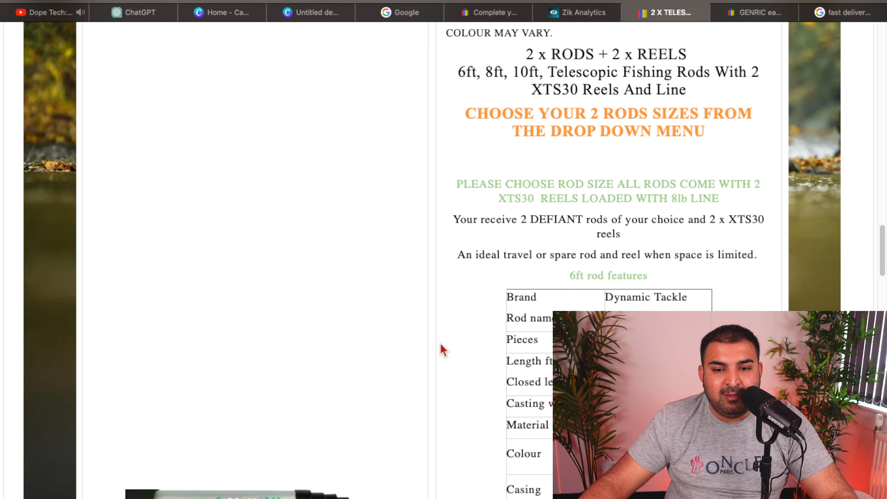
{"action": "scroll", "coordinate": [517, 161], "scroll_direction": "down", "scroll_amount": 16}
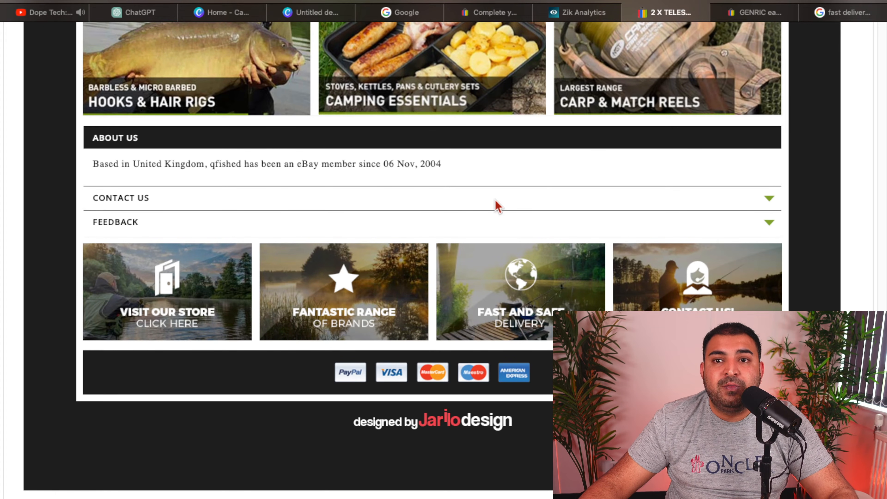
{"action": "scroll", "coordinate": [625, 209], "scroll_direction": "up", "scroll_amount": 20}
{"action": "scroll", "coordinate": [623, 206], "scroll_direction": "up", "scroll_amount": 15}
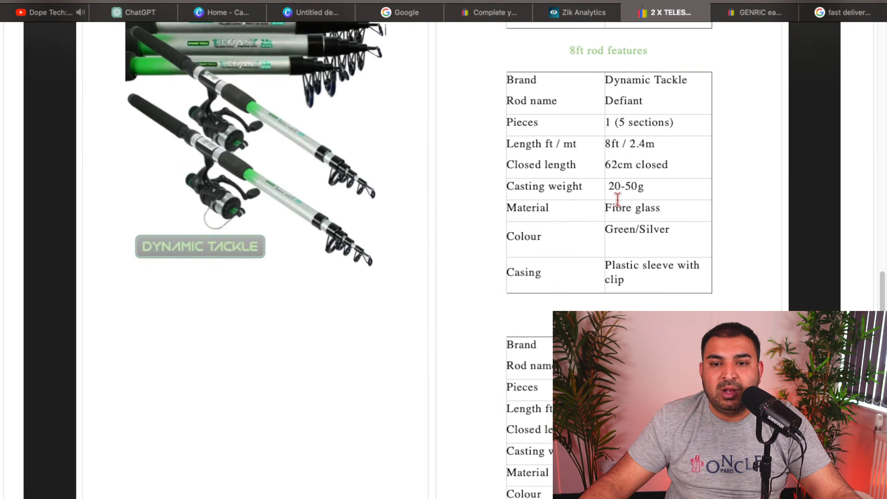
{"action": "scroll", "coordinate": [495, 316], "scroll_direction": "down", "scroll_amount": 10}
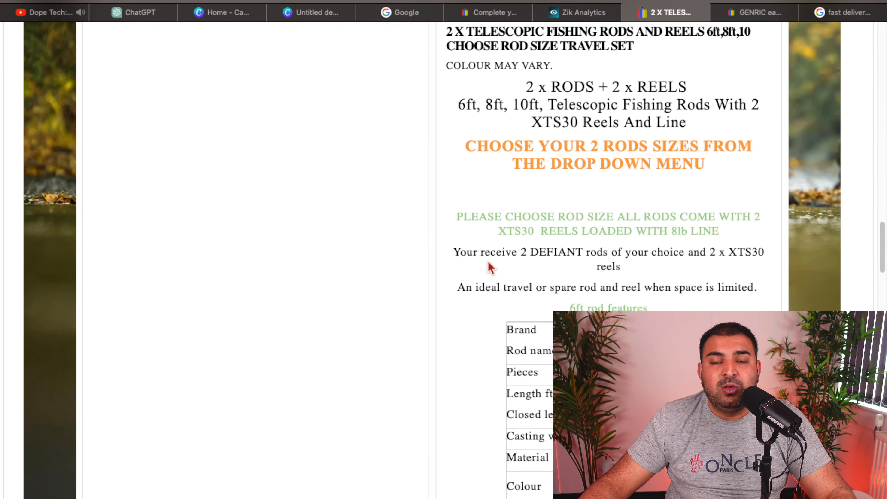
{"action": "scroll", "coordinate": [421, 274], "scroll_direction": "down", "scroll_amount": 15}
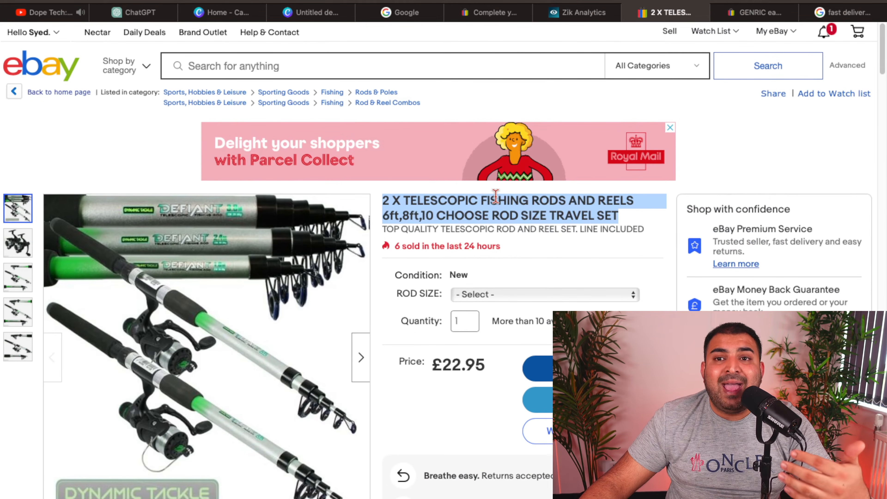
Return from the fishing rod example to the Description section of the iPhone cable listing form
{"action": "scroll", "coordinate": [425, 122], "scroll_direction": "down", "scroll_amount": 3}
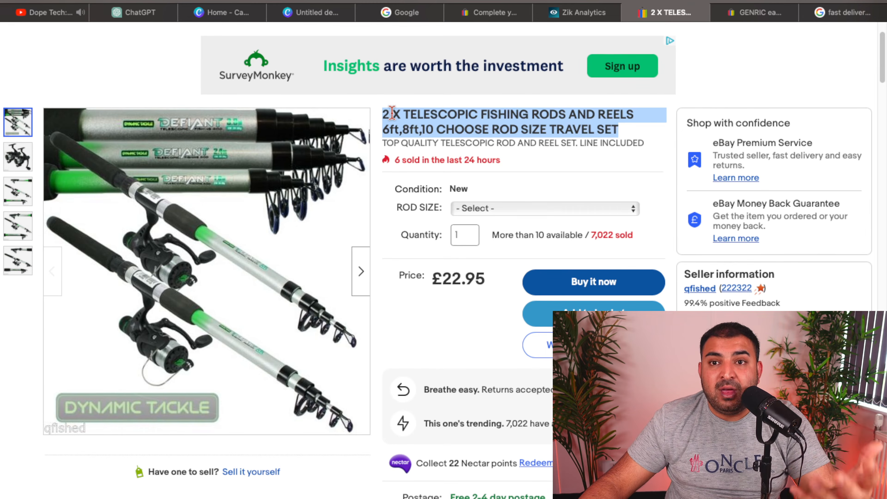
{"action": "left_click", "coordinate": [720, 11]}
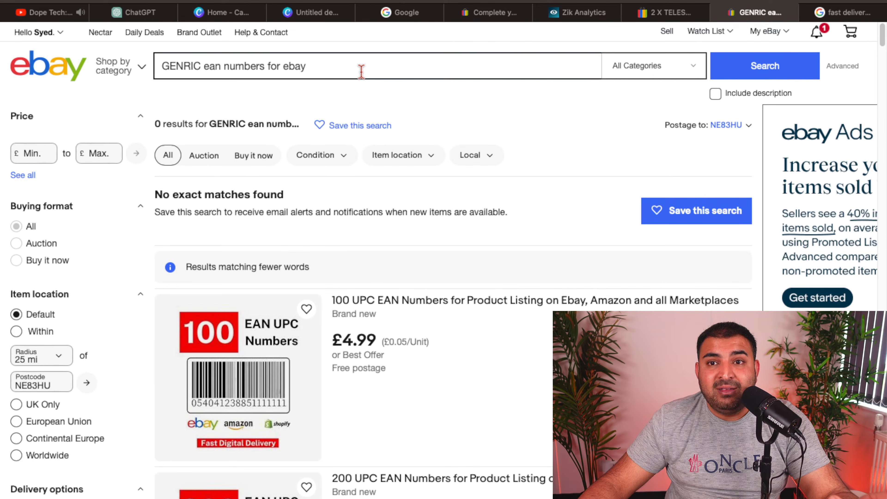
{"action": "left_click", "coordinate": [576, 16]}
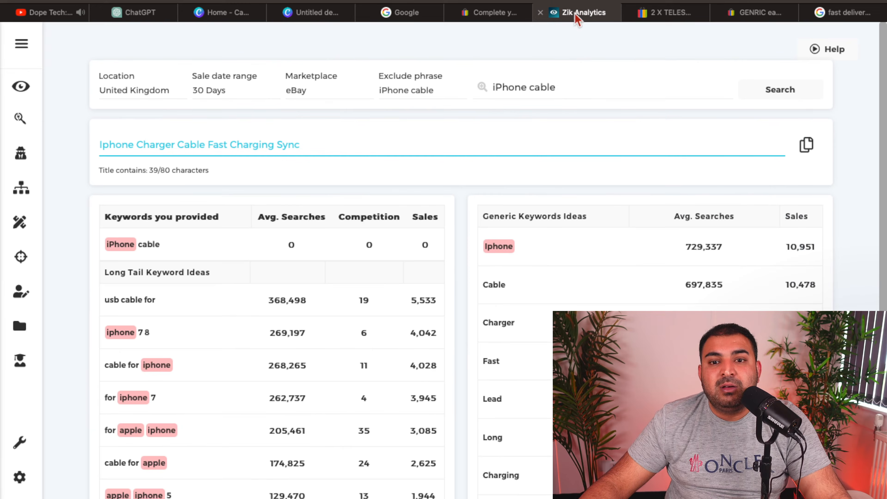
{"action": "left_click", "coordinate": [487, 14]}
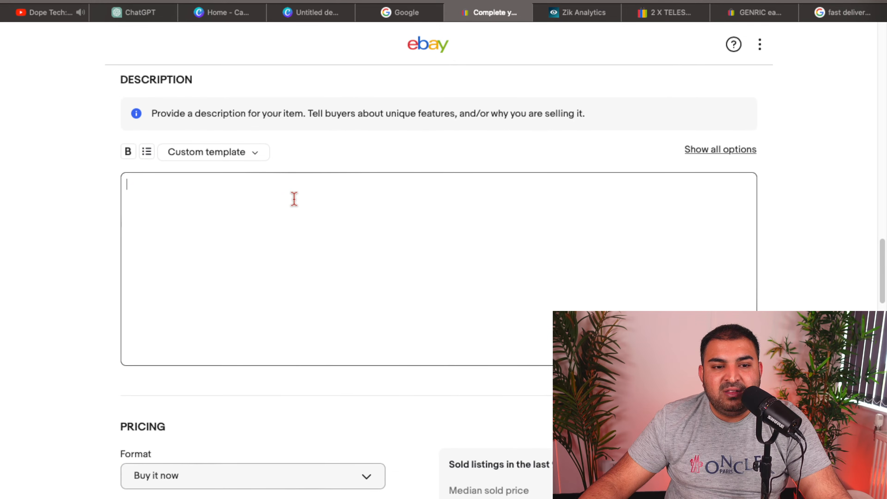
Leave the empty description for the other eBay page and search all categories for "iphone cable"
{"action": "left_click", "coordinate": [303, 217]}
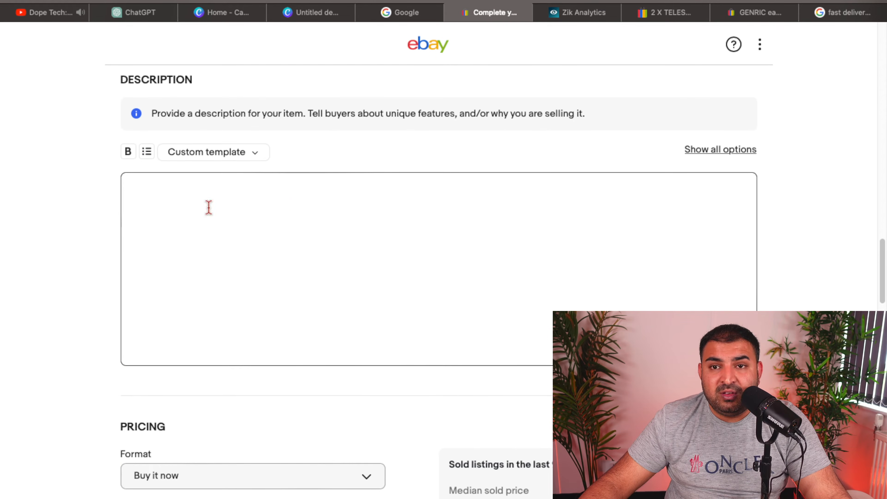
{"action": "scroll", "coordinate": [276, 210], "scroll_direction": "down", "scroll_amount": 1}
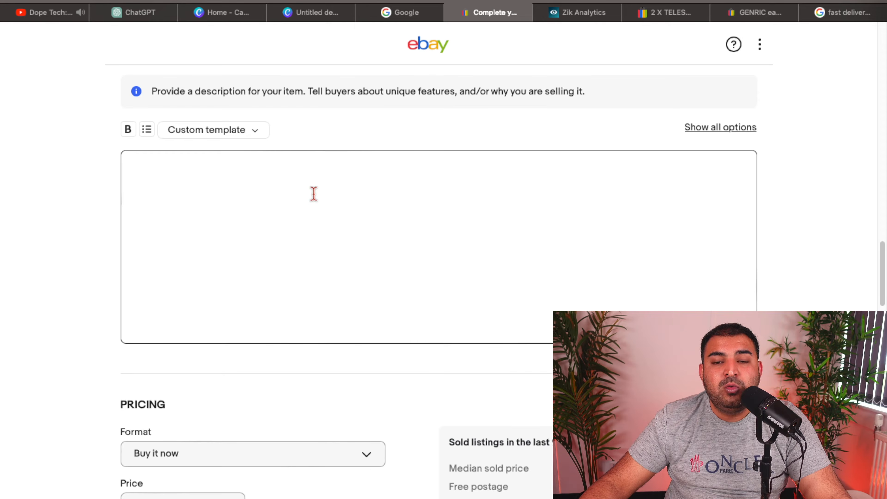
{"action": "left_click", "coordinate": [773, 14]}
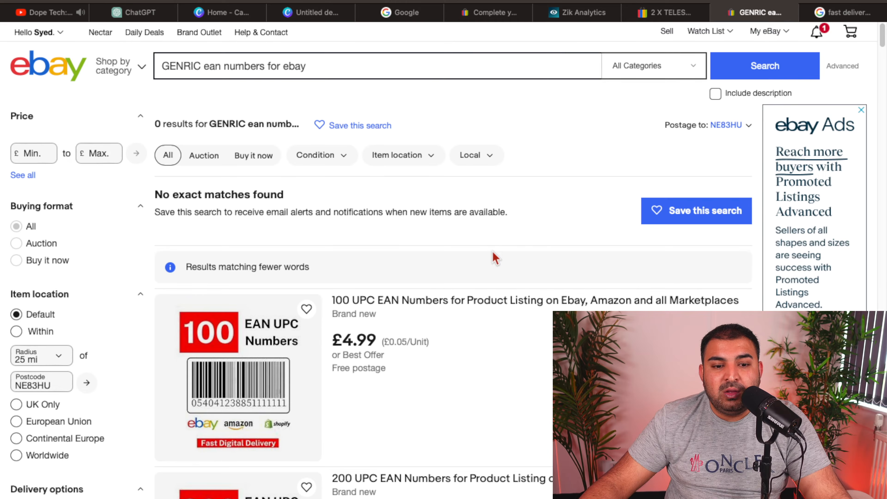
{"action": "key", "text": "ctrl+a"}
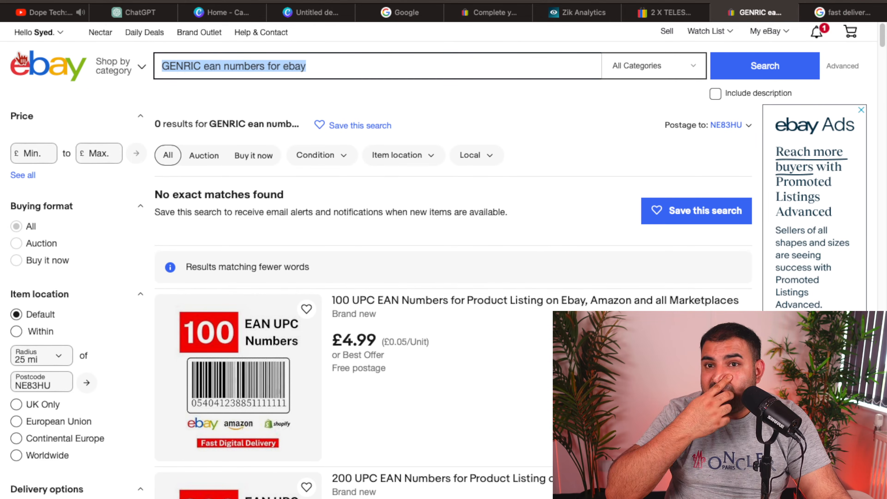
{"action": "type", "text": "iphone"}
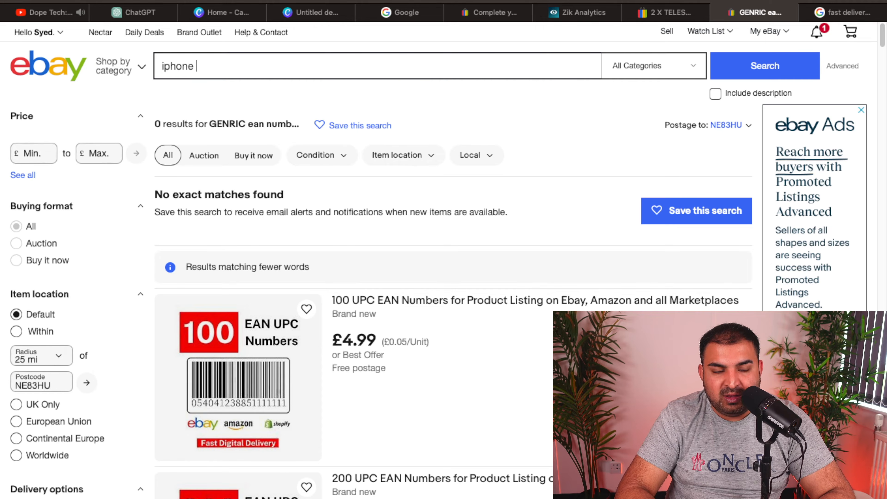
{"action": "type", "text": " cable"}
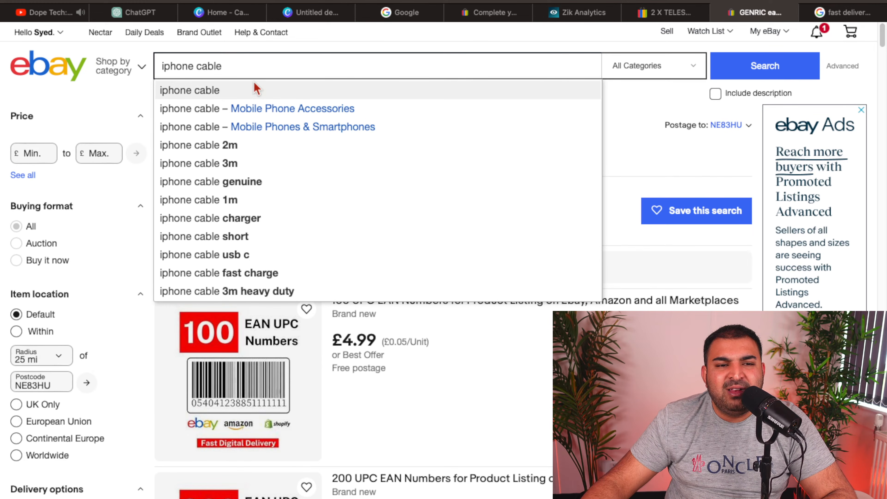
{"action": "left_click", "coordinate": [251, 90]}
Open the blue 2m heavy duty USB fast charger cable listing, skim it for a seller description and close it
{"action": "scroll", "coordinate": [617, 182], "scroll_direction": "down", "scroll_amount": 5}
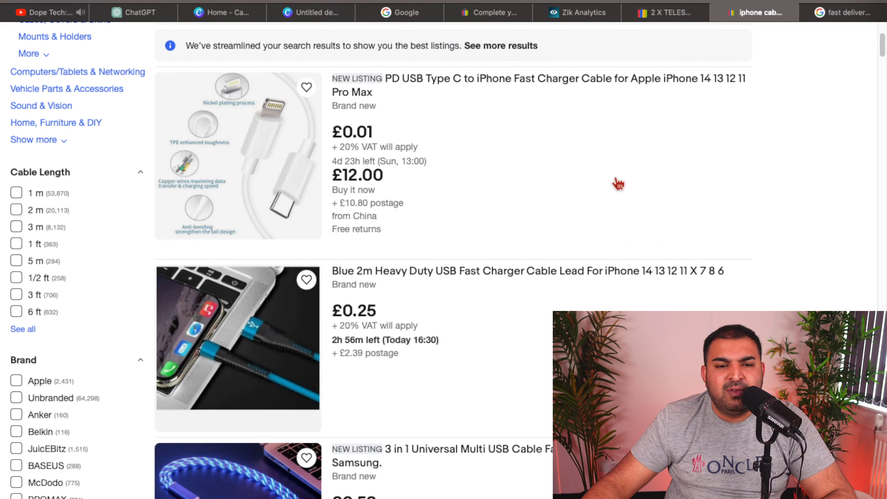
{"action": "scroll", "coordinate": [559, 189], "scroll_direction": "up", "scroll_amount": 3}
{"action": "scroll", "coordinate": [471, 187], "scroll_direction": "down", "scroll_amount": 5}
{"action": "left_click", "coordinate": [448, 182]}
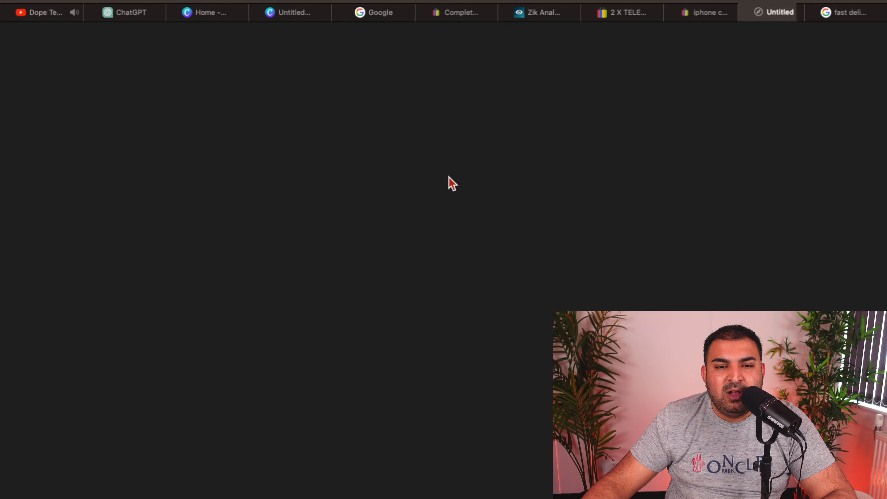
{"action": "scroll", "coordinate": [539, 199], "scroll_direction": "down", "scroll_amount": 15}
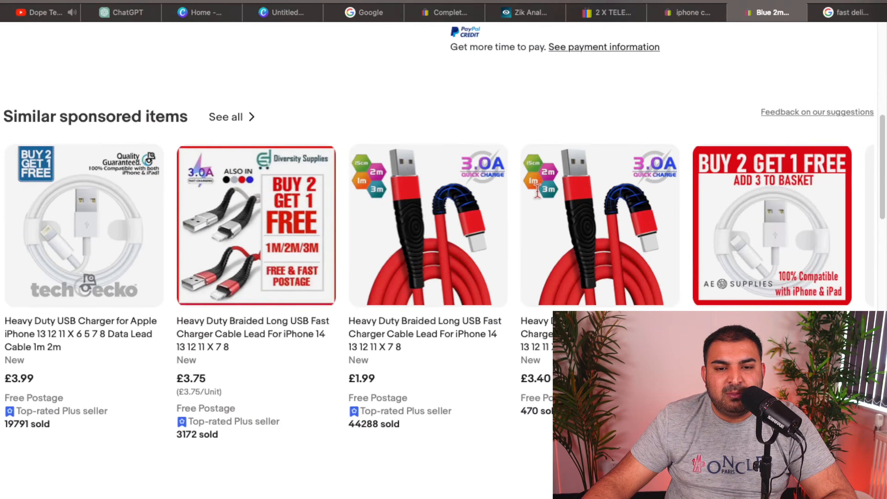
{"action": "scroll", "coordinate": [323, 264], "scroll_direction": "down", "scroll_amount": 10}
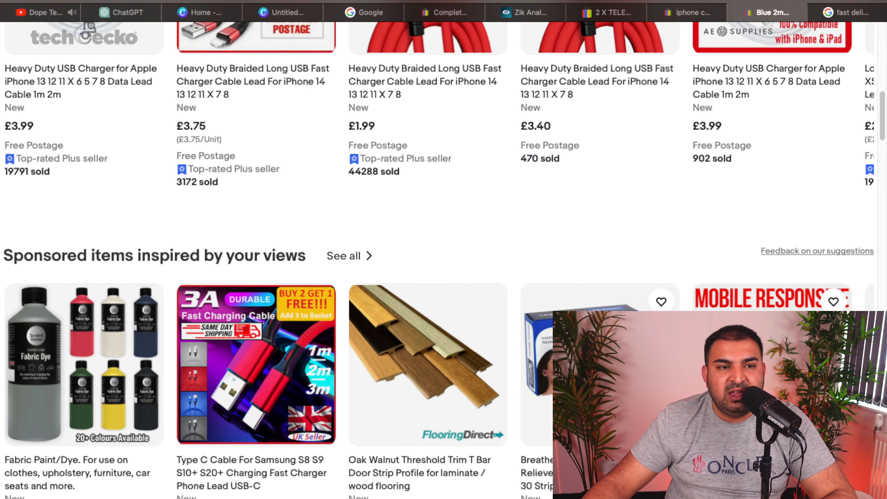
{"action": "key", "text": "super+w"}
Open the 8 pin charging USB cables listing with the 6-pack minimum, examine its item specifics and description, and close it
{"action": "left_click", "coordinate": [432, 227]}
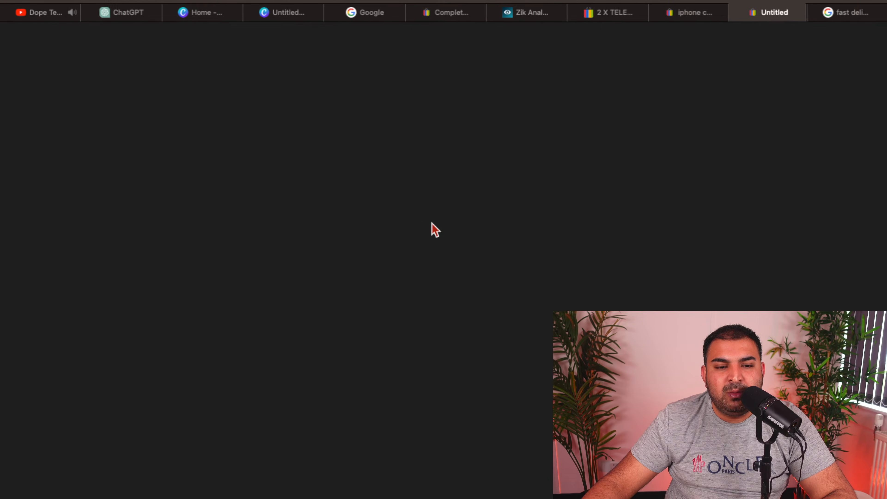
{"action": "scroll", "coordinate": [432, 228], "scroll_direction": "down", "scroll_amount": 20}
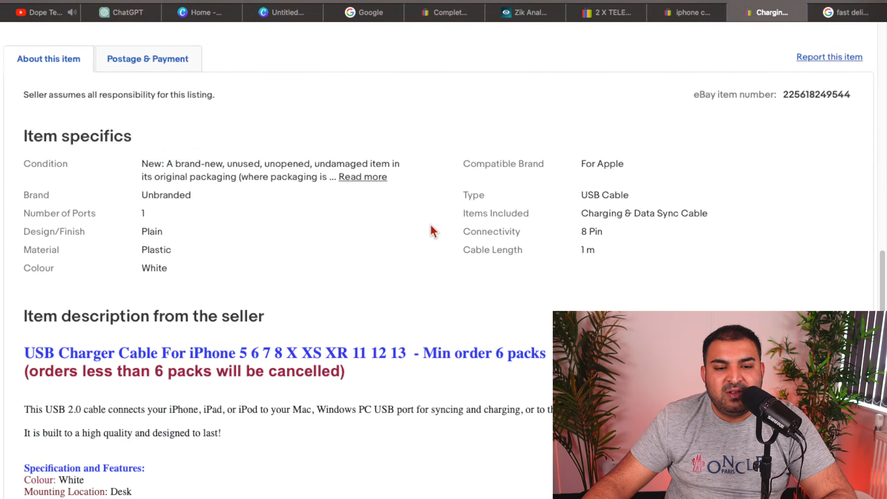
{"action": "scroll", "coordinate": [434, 231], "scroll_direction": "up", "scroll_amount": 10}
{"action": "scroll", "coordinate": [433, 230], "scroll_direction": "down", "scroll_amount": 5}
{"action": "scroll", "coordinate": [433, 230], "scroll_direction": "up", "scroll_amount": 6}
{"action": "scroll", "coordinate": [431, 227], "scroll_direction": "down", "scroll_amount": 5}
{"action": "key", "text": "super+w"}
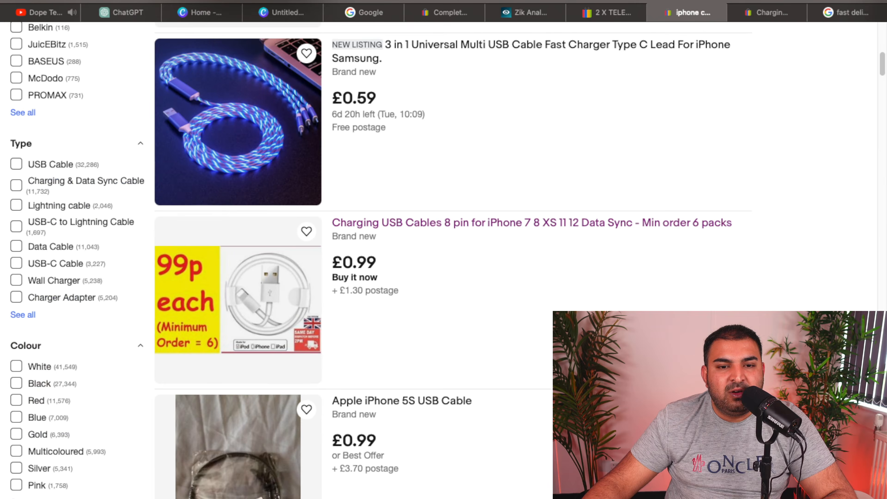
Browse the iPhone cable results, change their sort order and open the JuicEBitz fast charger cable listing
{"action": "scroll", "coordinate": [515, 181], "scroll_direction": "down", "scroll_amount": 10}
{"action": "scroll", "coordinate": [414, 290], "scroll_direction": "down", "scroll_amount": 15}
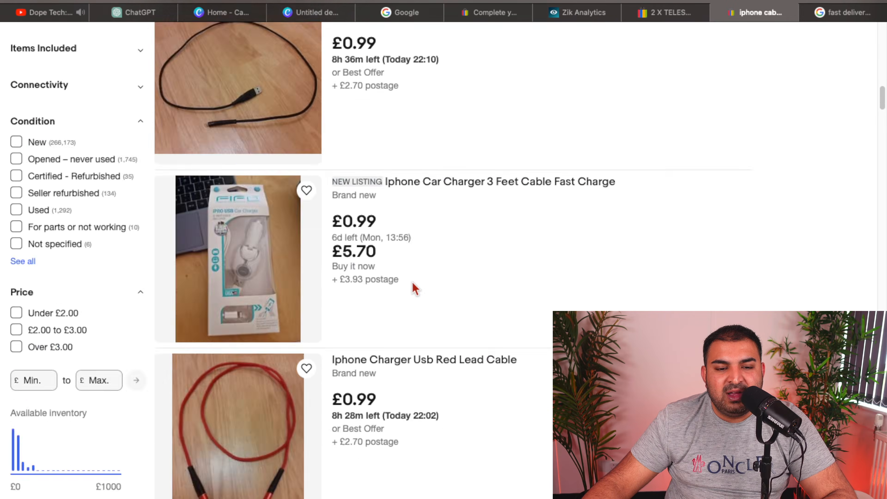
{"action": "scroll", "coordinate": [447, 271], "scroll_direction": "up", "scroll_amount": 14}
{"action": "scroll", "coordinate": [734, 163], "scroll_direction": "up", "scroll_amount": 15}
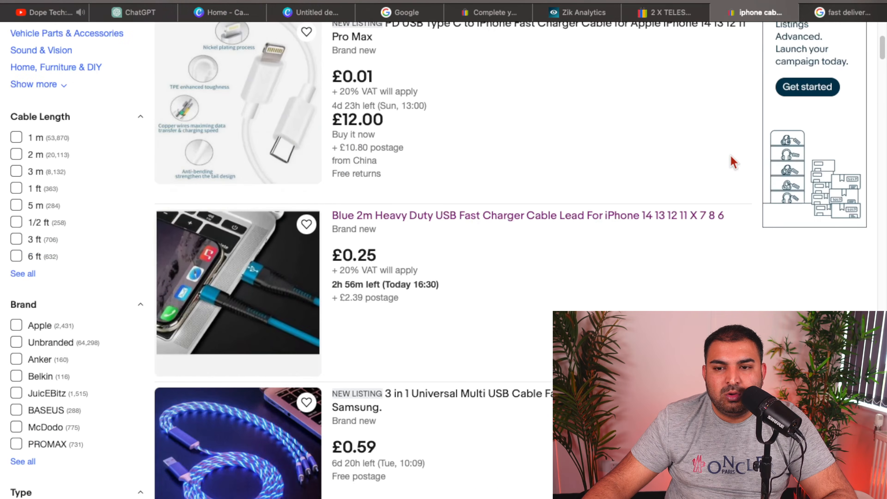
{"action": "left_click", "coordinate": [668, 162]}
{"action": "left_click", "coordinate": [632, 186]}
{"action": "scroll", "coordinate": [416, 210], "scroll_direction": "down", "scroll_amount": 3}
{"action": "left_click", "coordinate": [421, 152]}
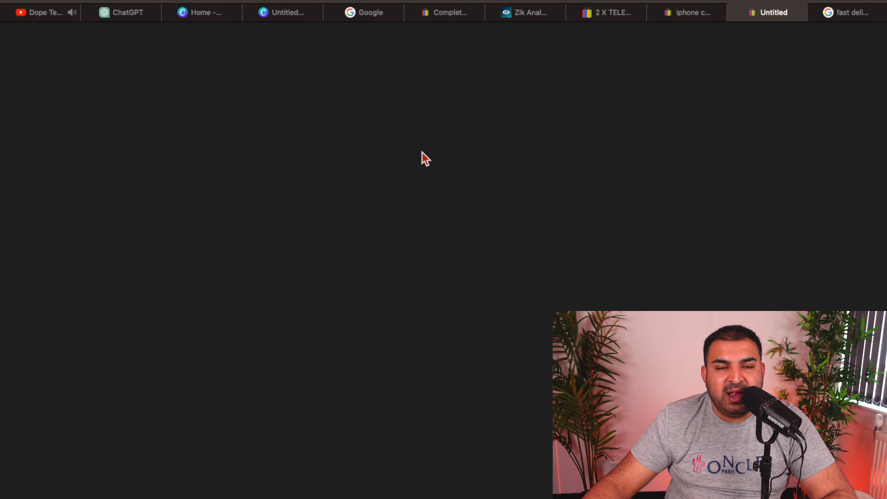
Copy the JuicEBitz listing's description text from the "100% compatible" paragraph through the Length line of the General Cable Specifications
{"action": "scroll", "coordinate": [421, 166], "scroll_direction": "down", "scroll_amount": 20}
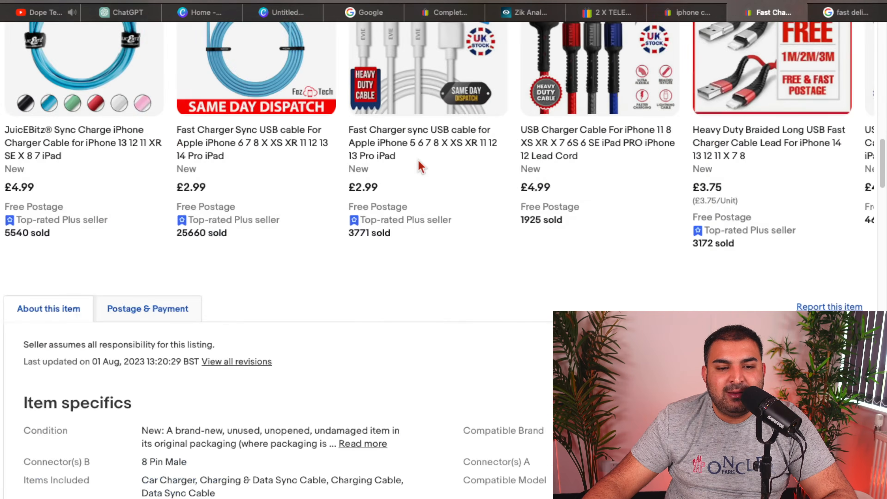
{"action": "scroll", "coordinate": [420, 167], "scroll_direction": "up", "scroll_amount": 5}
{"action": "scroll", "coordinate": [419, 169], "scroll_direction": "down", "scroll_amount": 15}
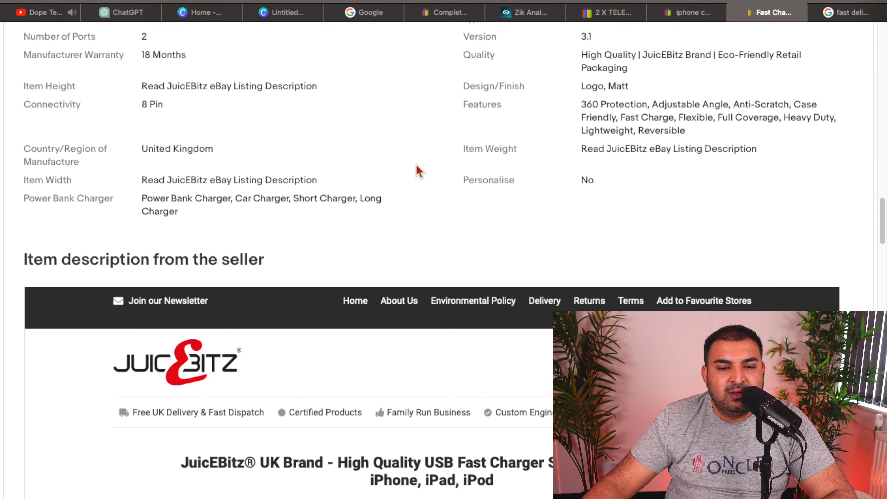
{"action": "scroll", "coordinate": [418, 171], "scroll_direction": "down", "scroll_amount": 15}
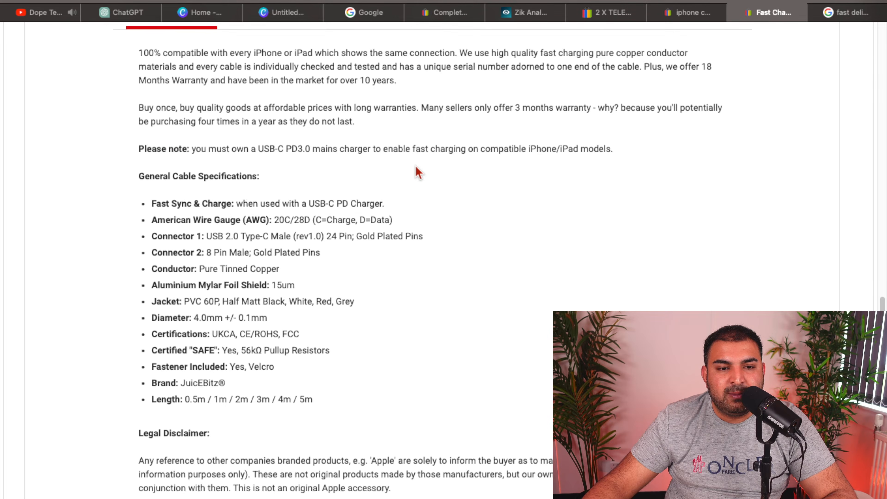
{"action": "scroll", "coordinate": [403, 169], "scroll_direction": "down", "scroll_amount": 1}
{"action": "left_click_drag", "start_coordinate": [139, 150], "coordinate": [342, 194]}
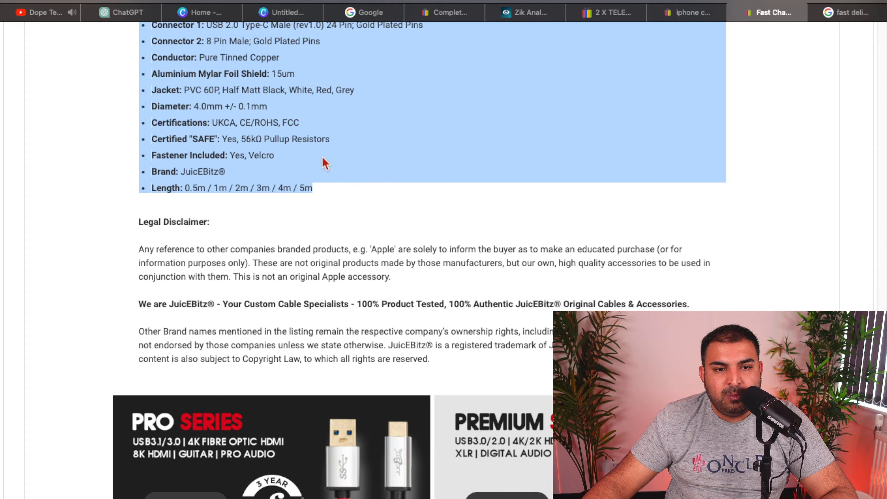
Switch to ChatGPT and submit the copied cable description and specifications to get a rewritten version
{"action": "left_click", "coordinate": [118, 10]}
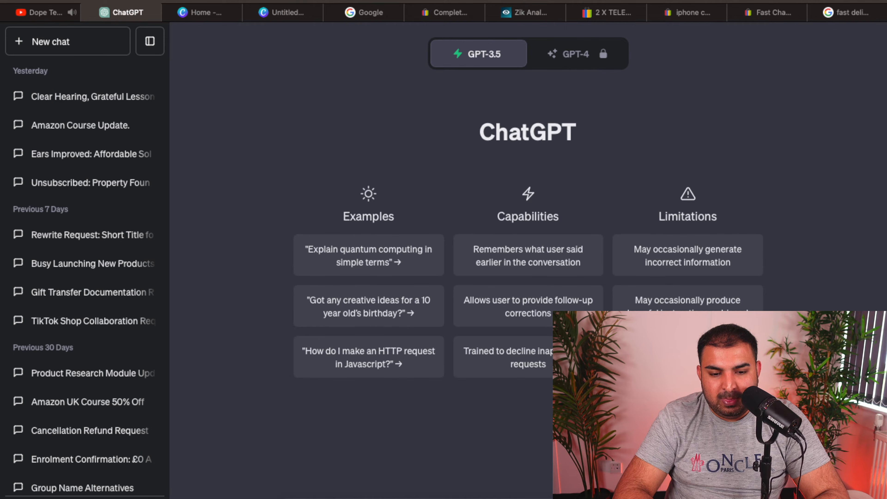
{"action": "key", "text": "ctrl+v"}
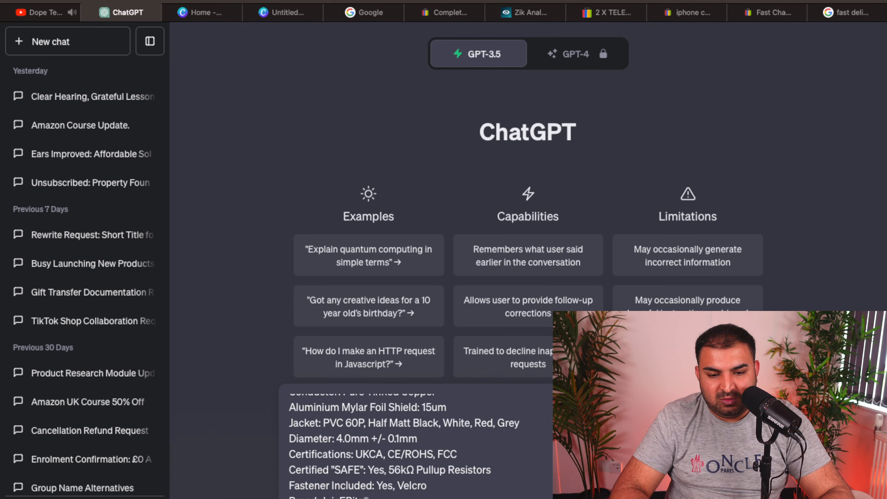
{"action": "key", "text": "Return"}
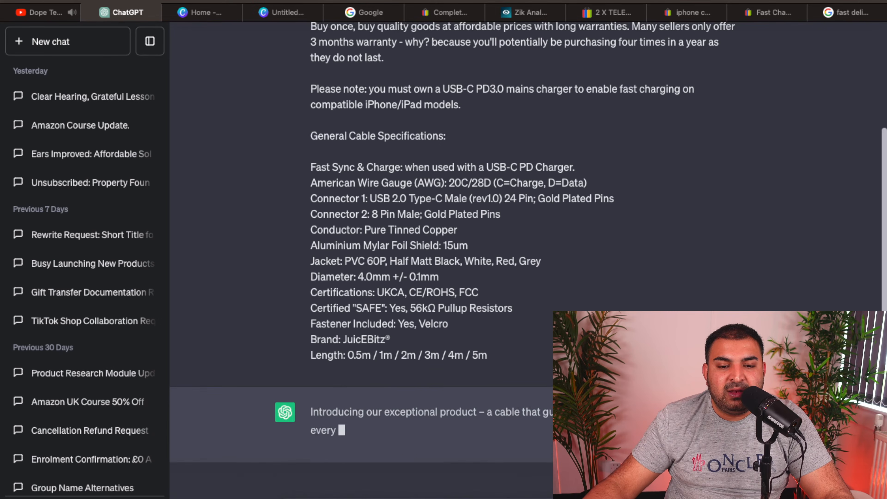
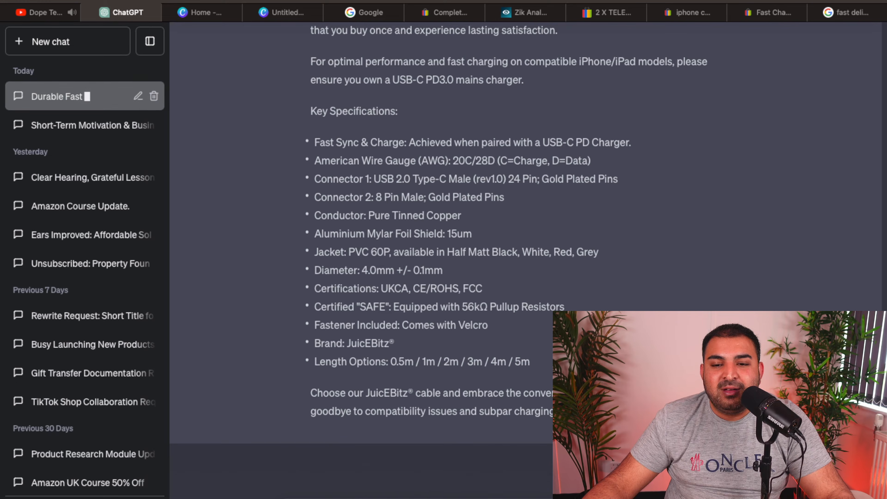
Copy ChatGPT's full rewritten description and paste it into the Description of the eBay listing form
{"action": "scroll", "coordinate": [430, 330], "scroll_direction": "up", "scroll_amount": 10}
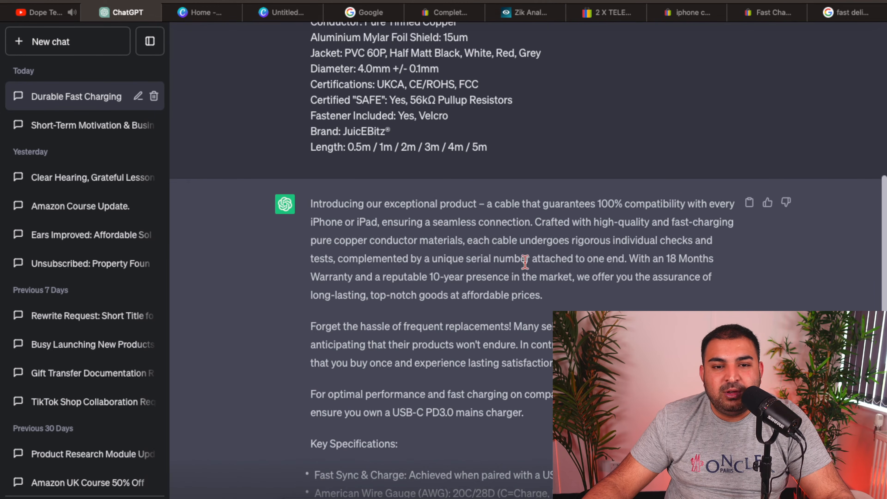
{"action": "left_click", "coordinate": [749, 204]}
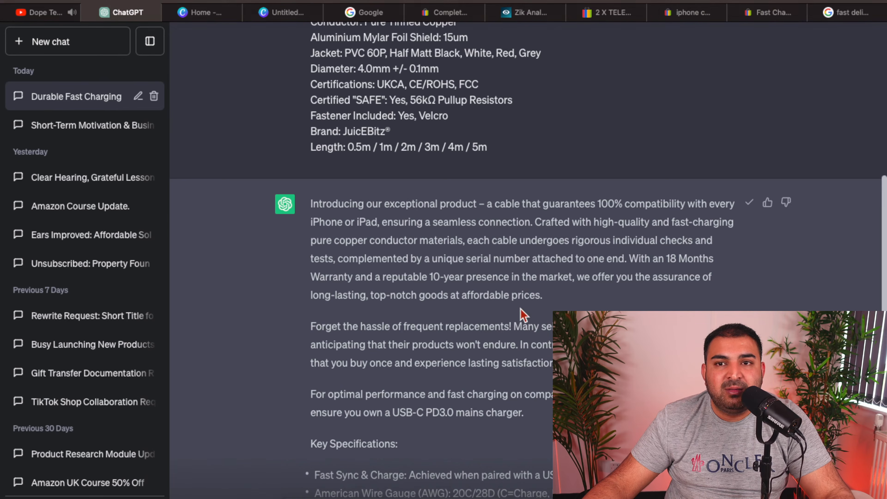
{"action": "left_click", "coordinate": [446, 13]}
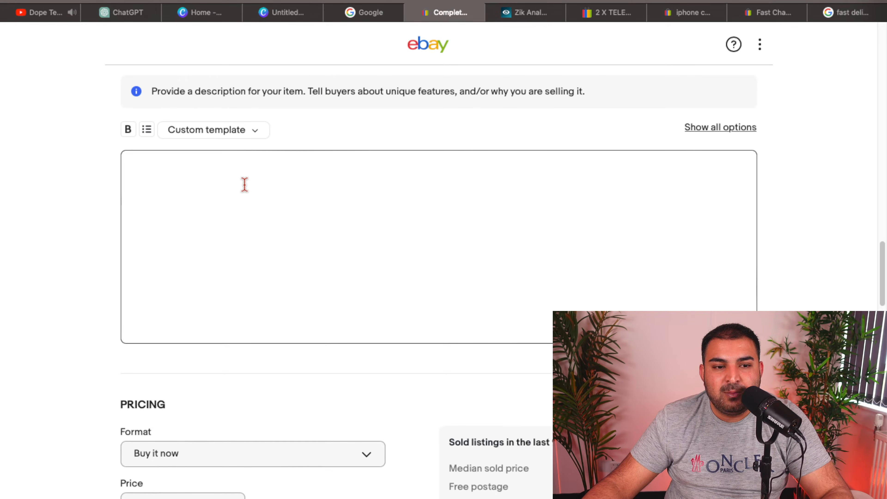
{"action": "key", "text": "super+v"}
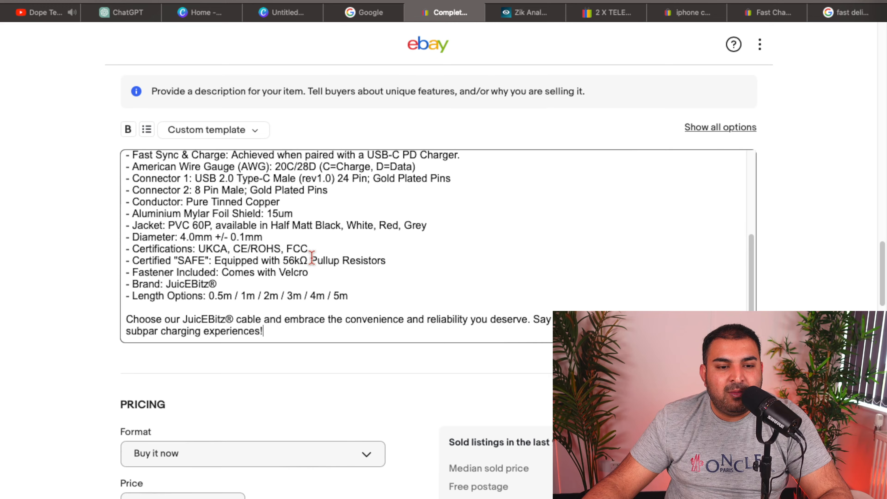
Delete the "- Brand: JuicEBitz®" line and its leftover blank line from the description's Key Specifications
{"action": "left_click_drag", "start_coordinate": [227, 286], "coordinate": [112, 283]}
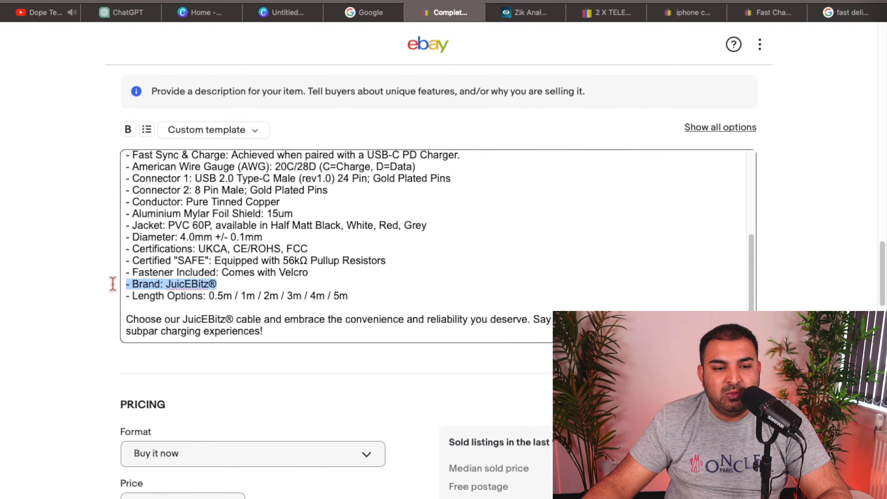
{"action": "key", "text": "BackSpace"}
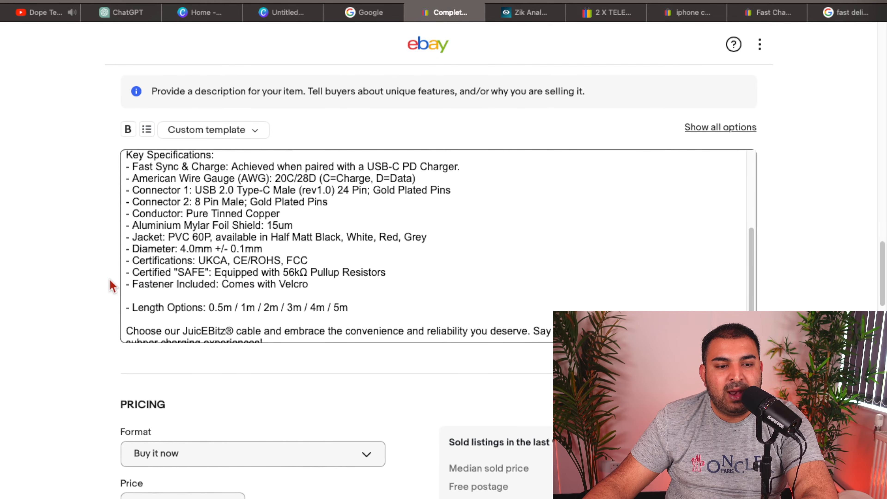
{"action": "key", "text": "BackSpace"}
Review the description from its introduction to the closing sentence for remaining brand mentions, and look over the Pricing section
{"action": "scroll", "coordinate": [312, 267], "scroll_direction": "up", "scroll_amount": 10}
{"action": "scroll", "coordinate": [311, 272], "scroll_direction": "down", "scroll_amount": 6}
{"action": "scroll", "coordinate": [311, 266], "scroll_direction": "up", "scroll_amount": 4}
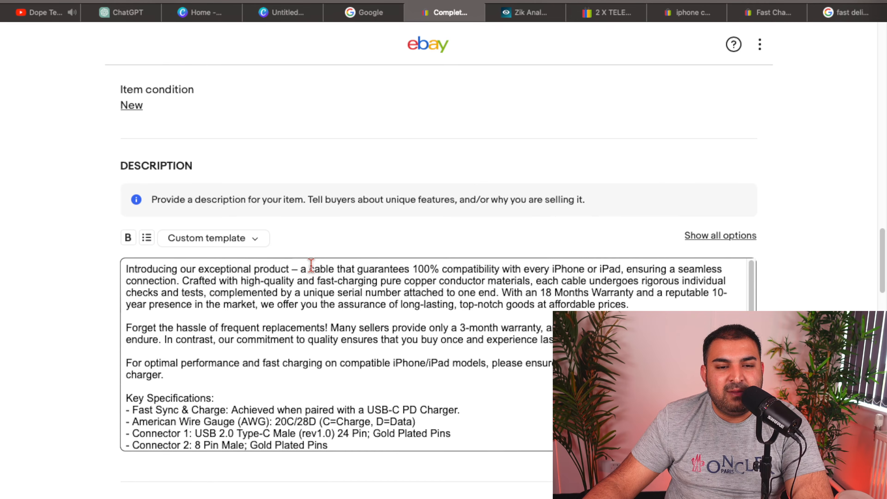
{"action": "scroll", "coordinate": [517, 341], "scroll_direction": "down", "scroll_amount": 1}
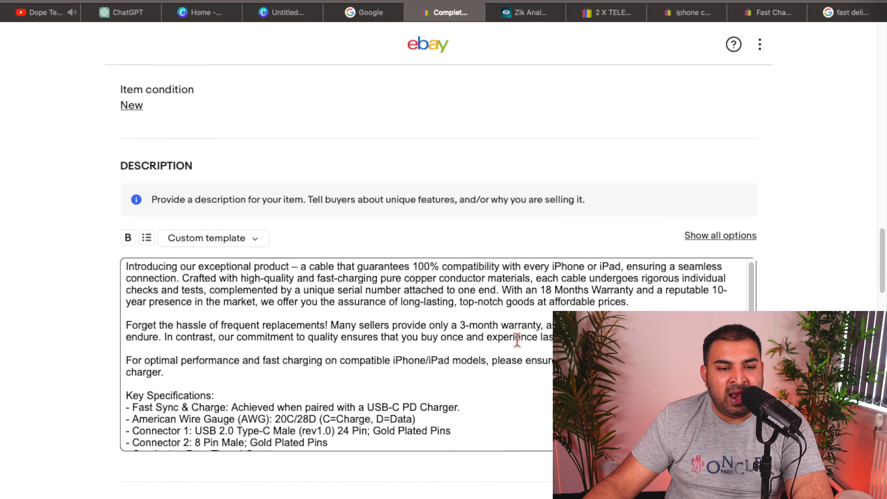
{"action": "scroll", "coordinate": [198, 331], "scroll_direction": "down", "scroll_amount": 3}
{"action": "scroll", "coordinate": [414, 359], "scroll_direction": "down", "scroll_amount": 4}
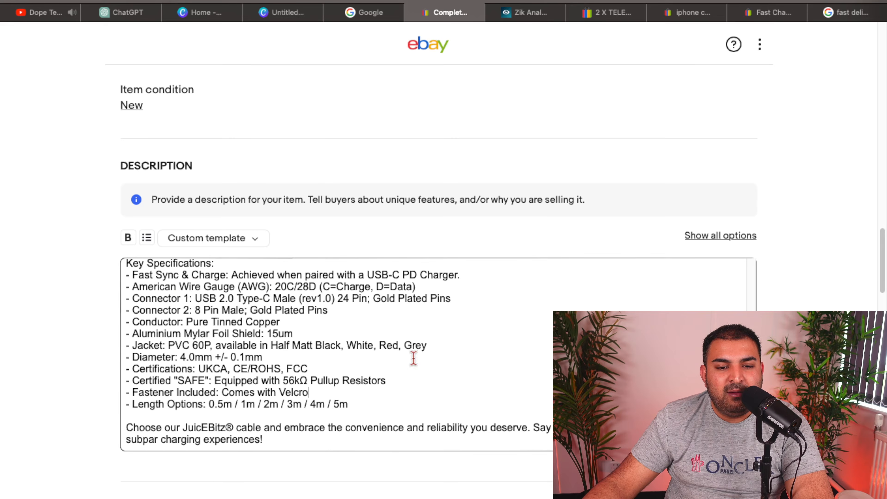
{"action": "scroll", "coordinate": [283, 380], "scroll_direction": "down", "scroll_amount": 8}
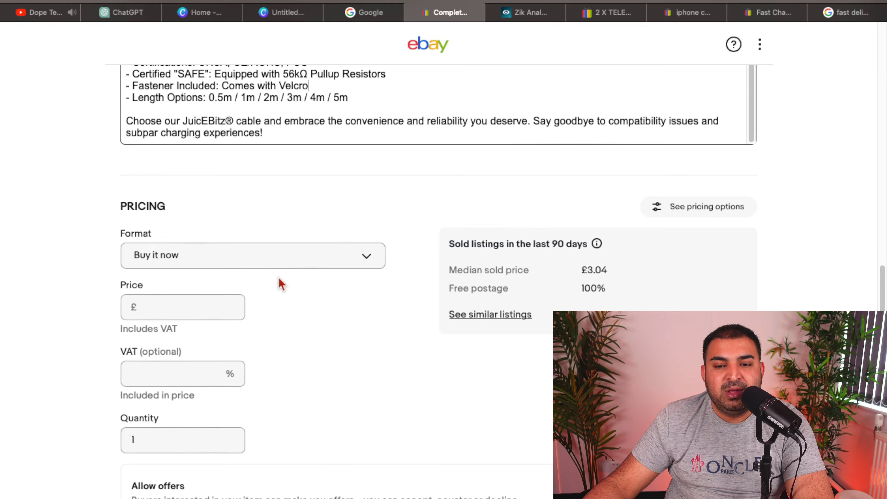
{"action": "scroll", "coordinate": [284, 305], "scroll_direction": "up", "scroll_amount": 1}
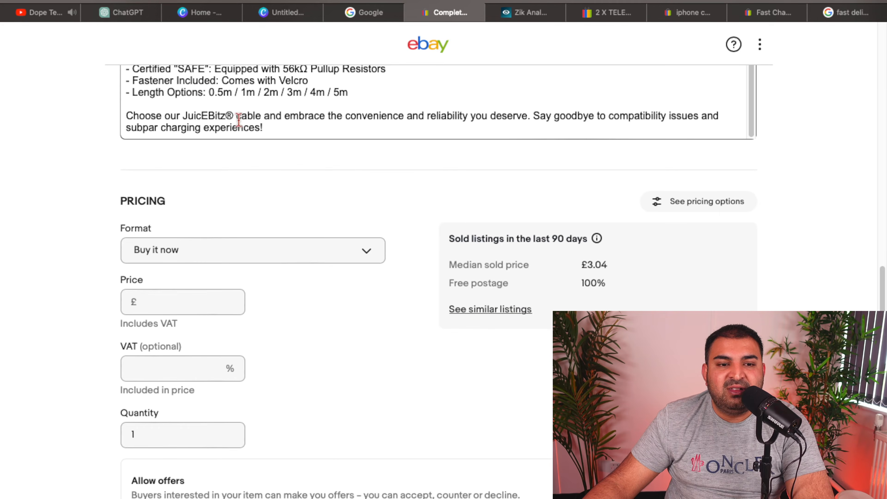
Delete the closing paragraph beginning "Choose our JuicEBitz® cable" and its preceding blank line from the listing description
{"action": "left_click_drag", "start_coordinate": [277, 127], "coordinate": [125, 115]}
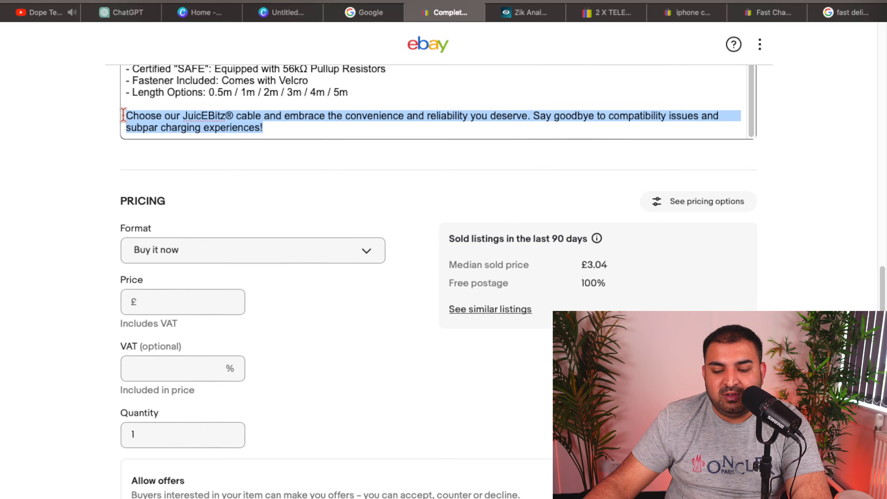
{"action": "key", "text": "BackSpace"}
{"action": "key", "text": "BackSpace"}
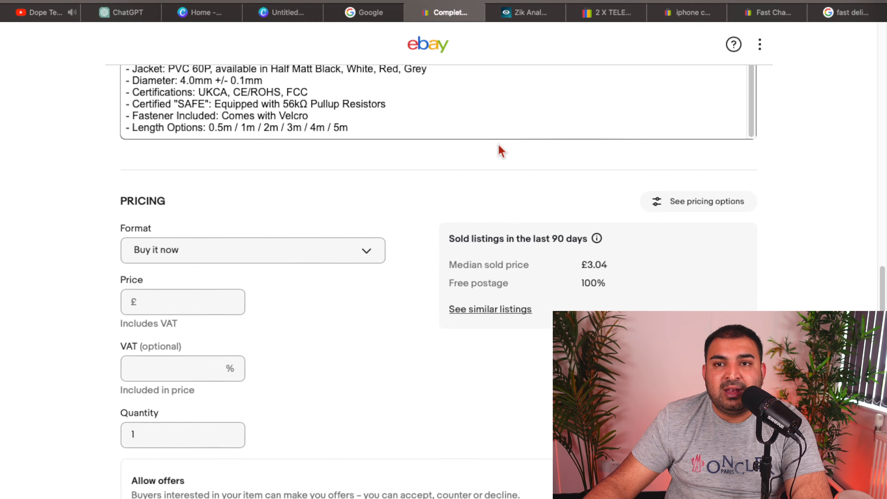
Read through the edited description from its introduction to the Length Options line, and glance at the Pricing section
{"action": "scroll", "coordinate": [498, 144], "scroll_direction": "up", "scroll_amount": 10}
{"action": "scroll", "coordinate": [418, 225], "scroll_direction": "down", "scroll_amount": 5}
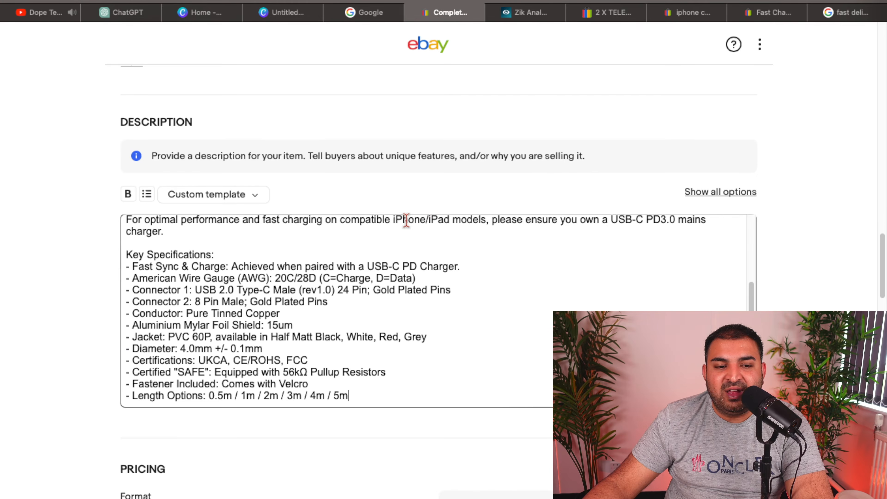
{"action": "scroll", "coordinate": [274, 249], "scroll_direction": "down", "scroll_amount": 4}
{"action": "scroll", "coordinate": [269, 240], "scroll_direction": "down", "scroll_amount": 5}
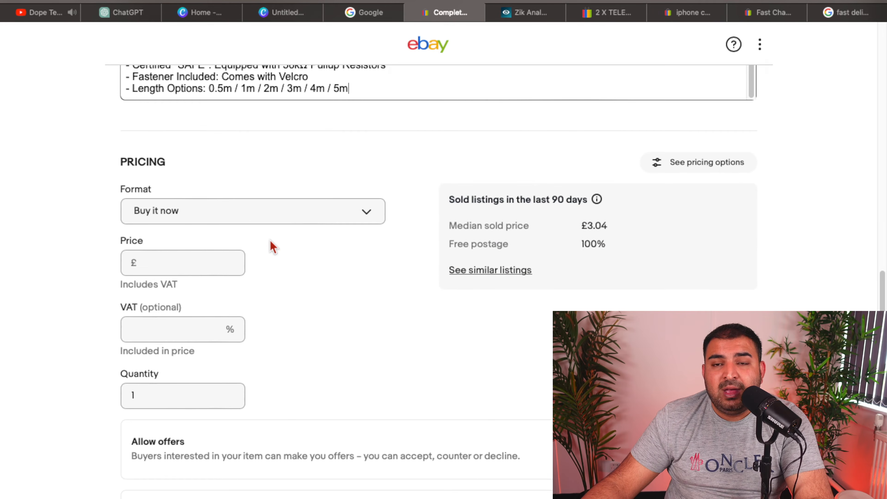
{"action": "scroll", "coordinate": [271, 241], "scroll_direction": "down", "scroll_amount": 1}
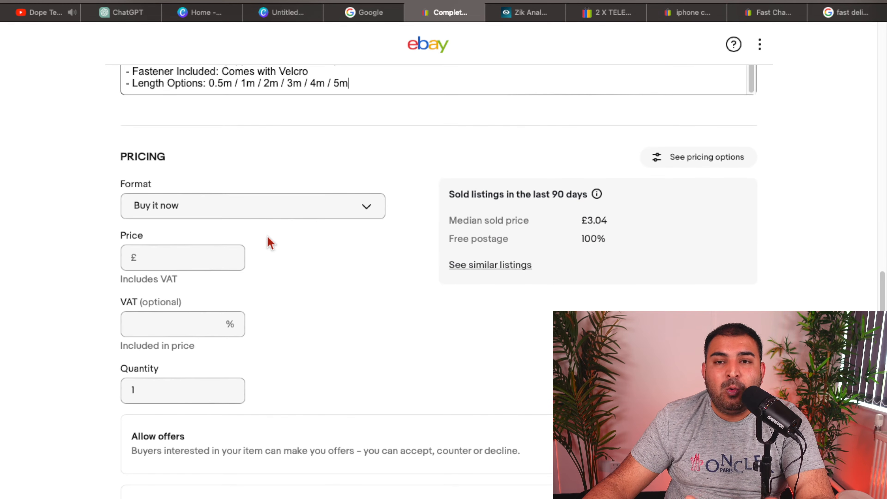
{"action": "scroll", "coordinate": [271, 244], "scroll_direction": "down", "scroll_amount": 1}
{"action": "scroll", "coordinate": [287, 220], "scroll_direction": "down", "scroll_amount": 2}
{"action": "scroll", "coordinate": [330, 222], "scroll_direction": "down", "scroll_amount": 2}
{"action": "scroll", "coordinate": [331, 224], "scroll_direction": "up", "scroll_amount": 10}
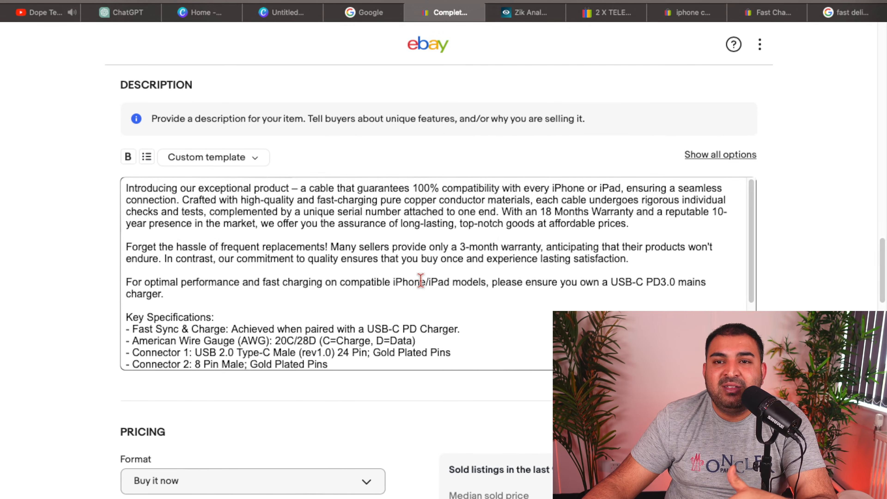
{"action": "scroll", "coordinate": [422, 279], "scroll_direction": "up", "scroll_amount": 1}
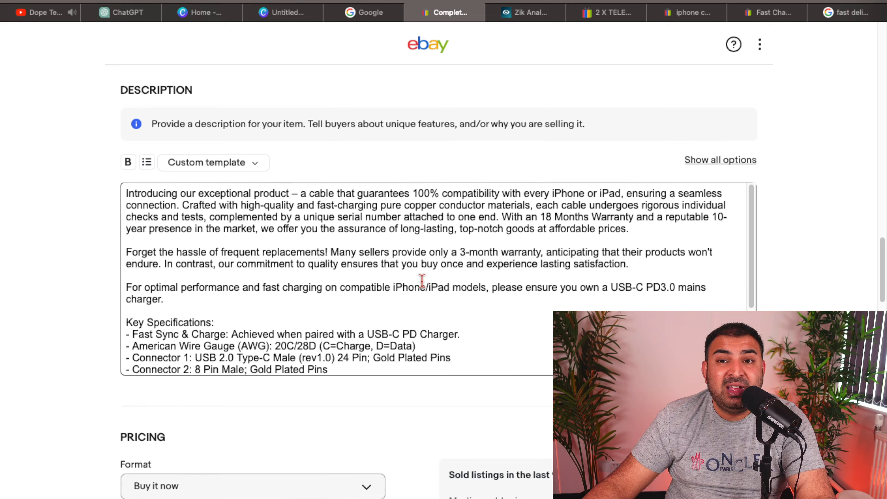
{"action": "scroll", "coordinate": [422, 280], "scroll_direction": "up", "scroll_amount": 1}
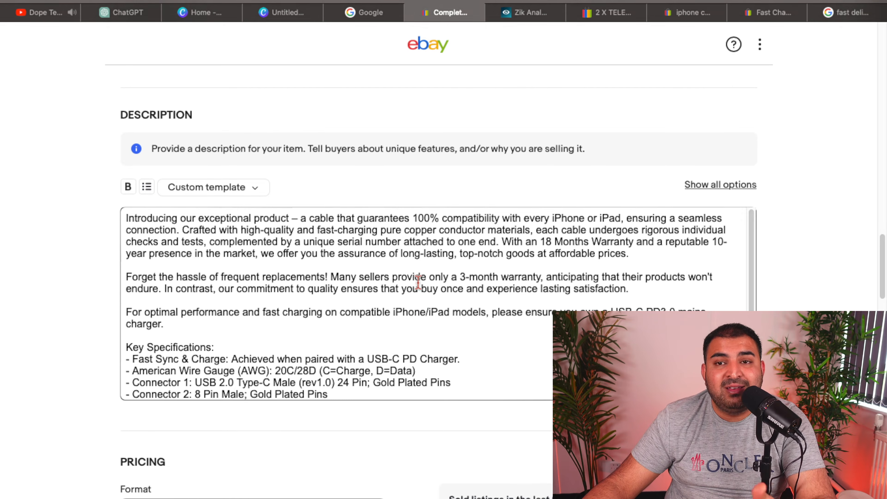
{"action": "scroll", "coordinate": [418, 279], "scroll_direction": "down", "scroll_amount": 1}
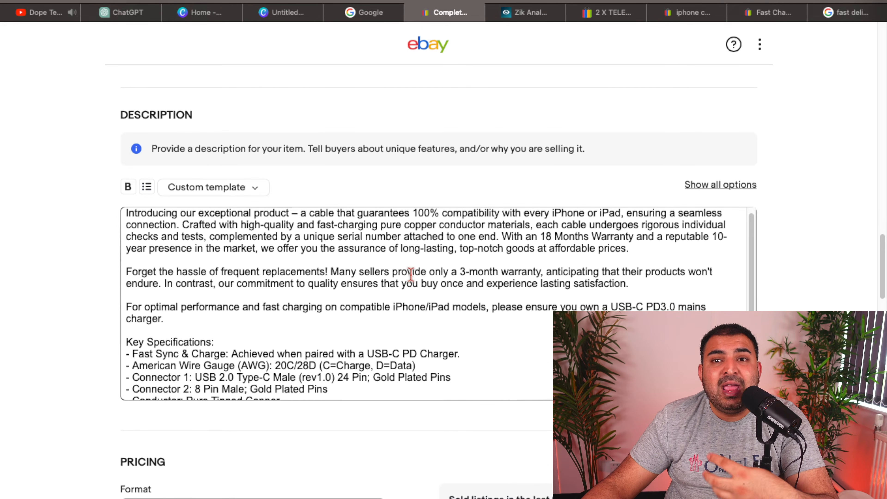
{"action": "scroll", "coordinate": [412, 276], "scroll_direction": "down", "scroll_amount": 3}
{"action": "scroll", "coordinate": [408, 276], "scroll_direction": "down", "scroll_amount": 4}
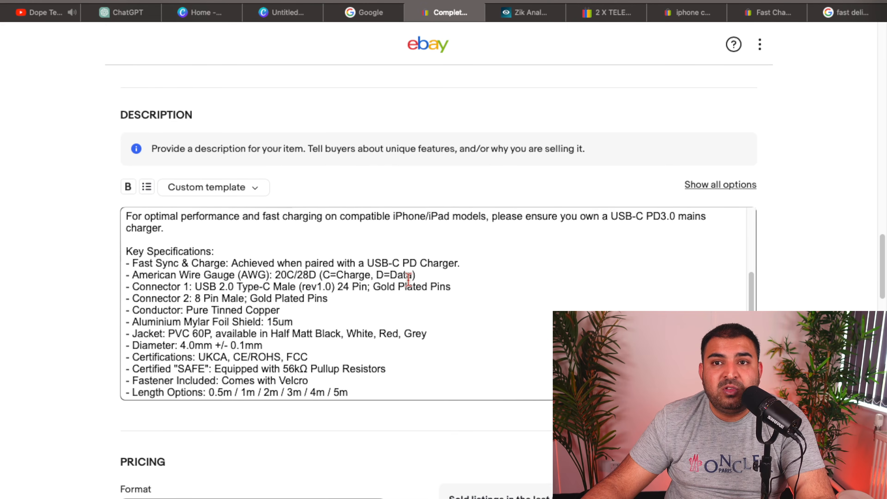
{"action": "scroll", "coordinate": [398, 264], "scroll_direction": "down", "scroll_amount": 3}
{"action": "scroll", "coordinate": [399, 264], "scroll_direction": "down", "scroll_amount": 4}
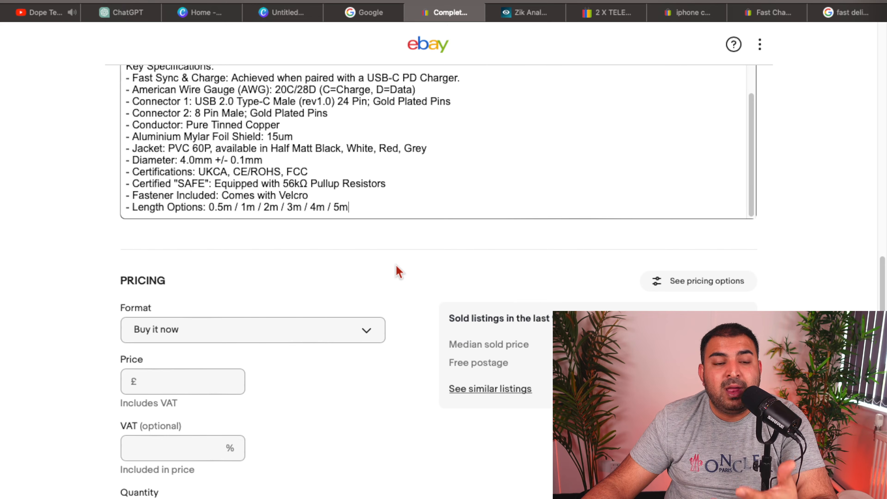
Look over the form from Variations and Condition through the description to the Pricing section with its sold-listings data
{"action": "scroll", "coordinate": [398, 267], "scroll_direction": "up", "scroll_amount": 10}
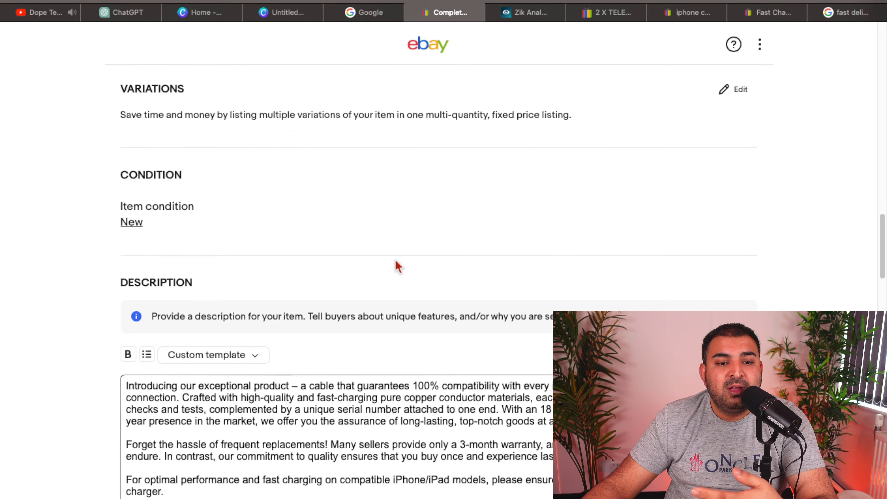
{"action": "scroll", "coordinate": [340, 398], "scroll_direction": "down", "scroll_amount": 2}
{"action": "scroll", "coordinate": [361, 403], "scroll_direction": "up", "scroll_amount": 2}
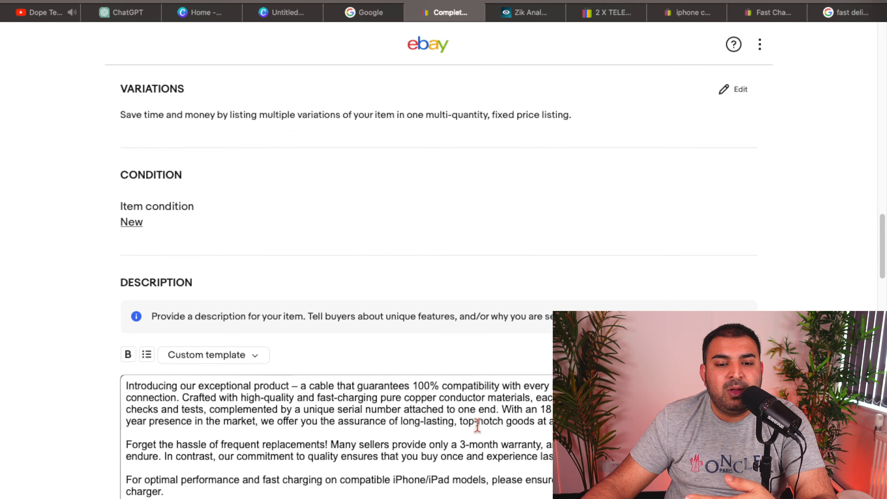
{"action": "scroll", "coordinate": [373, 448], "scroll_direction": "down", "scroll_amount": 1}
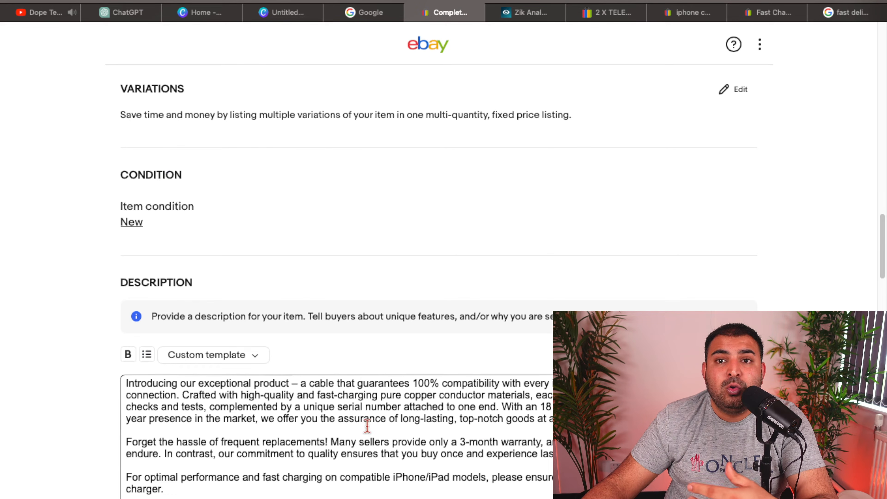
{"action": "scroll", "coordinate": [363, 402], "scroll_direction": "down", "scroll_amount": 3}
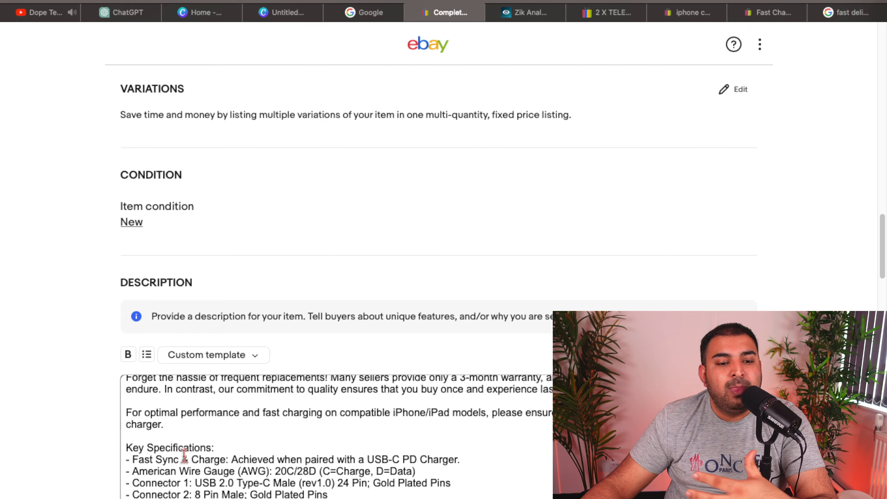
{"action": "scroll", "coordinate": [174, 449], "scroll_direction": "down", "scroll_amount": 1}
{"action": "scroll", "coordinate": [340, 410], "scroll_direction": "down", "scroll_amount": 2}
{"action": "scroll", "coordinate": [196, 399], "scroll_direction": "up", "scroll_amount": 5}
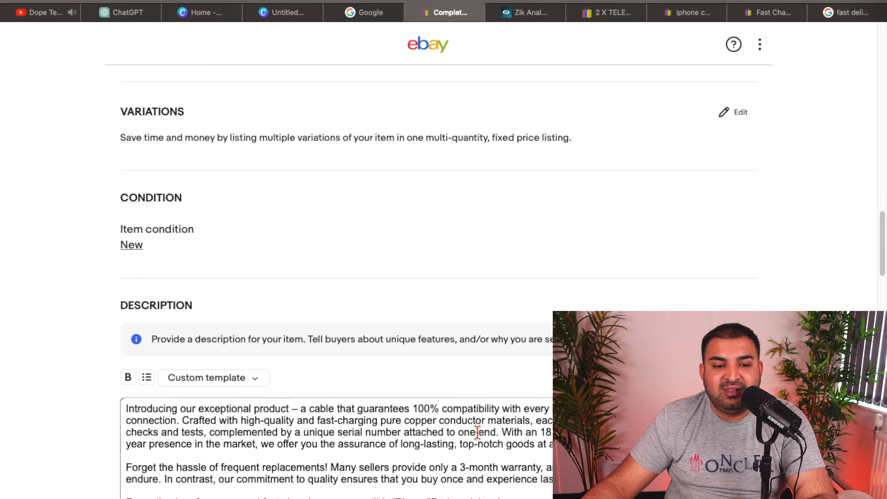
{"action": "scroll", "coordinate": [371, 363], "scroll_direction": "down", "scroll_amount": 10}
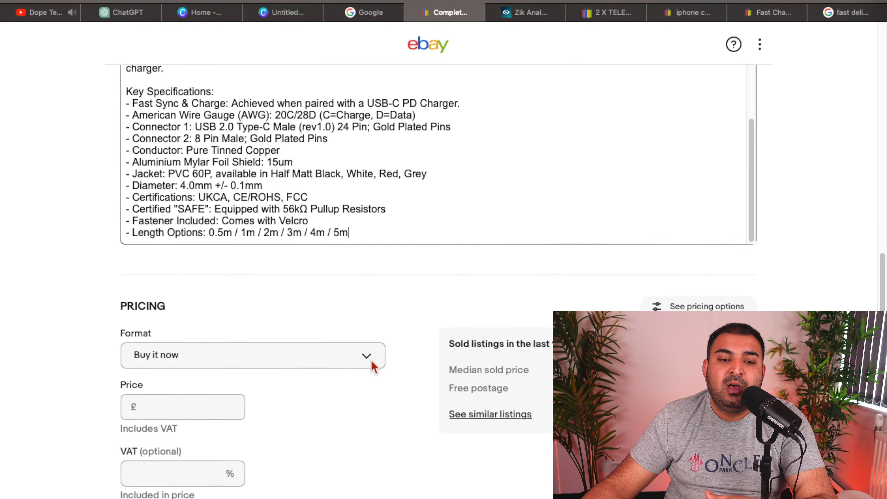
{"action": "scroll", "coordinate": [363, 357], "scroll_direction": "down", "scroll_amount": 1}
{"action": "scroll", "coordinate": [366, 360], "scroll_direction": "down", "scroll_amount": 2}
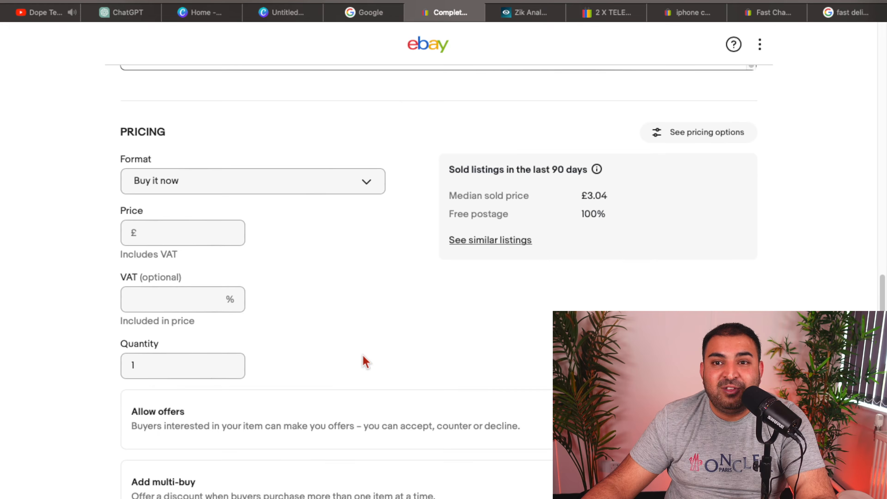
{"action": "scroll", "coordinate": [366, 360], "scroll_direction": "up", "scroll_amount": 4}
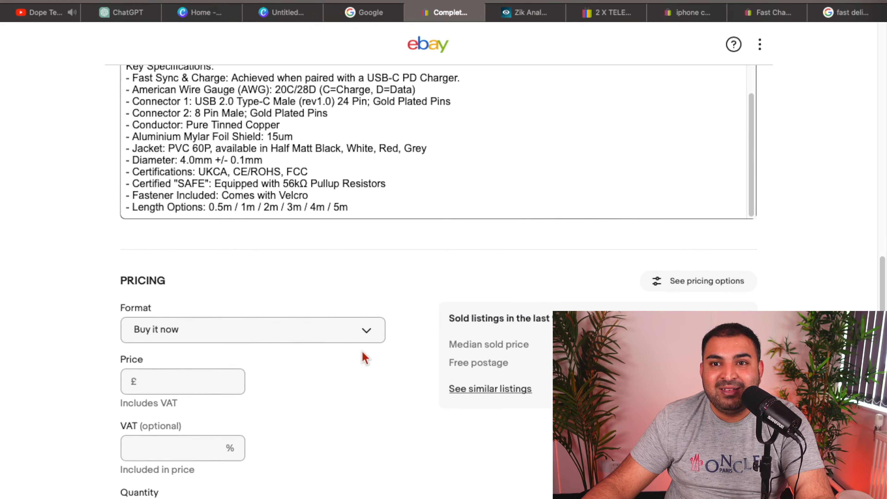
Keep the Buy it now format and set the listing price to £3.99
{"action": "scroll", "coordinate": [365, 360], "scroll_direction": "down", "scroll_amount": 1}
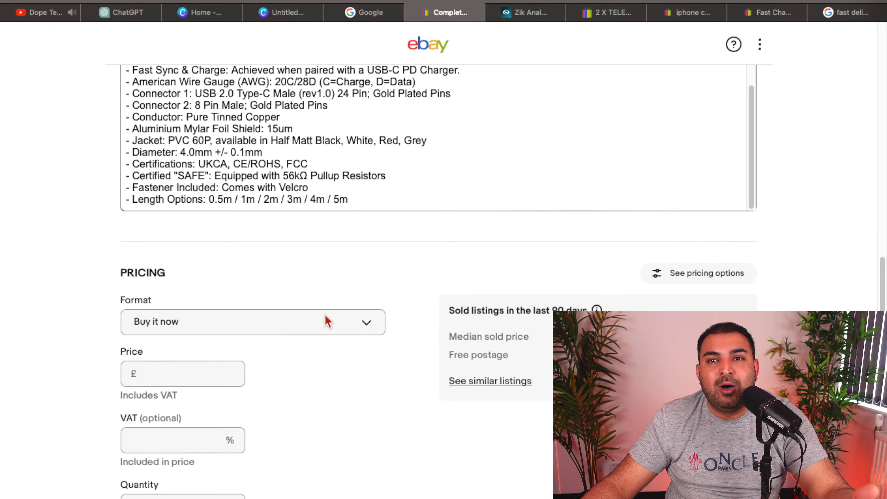
{"action": "scroll", "coordinate": [317, 323], "scroll_direction": "down", "scroll_amount": 2}
{"action": "scroll", "coordinate": [174, 123], "scroll_direction": "down", "scroll_amount": 4}
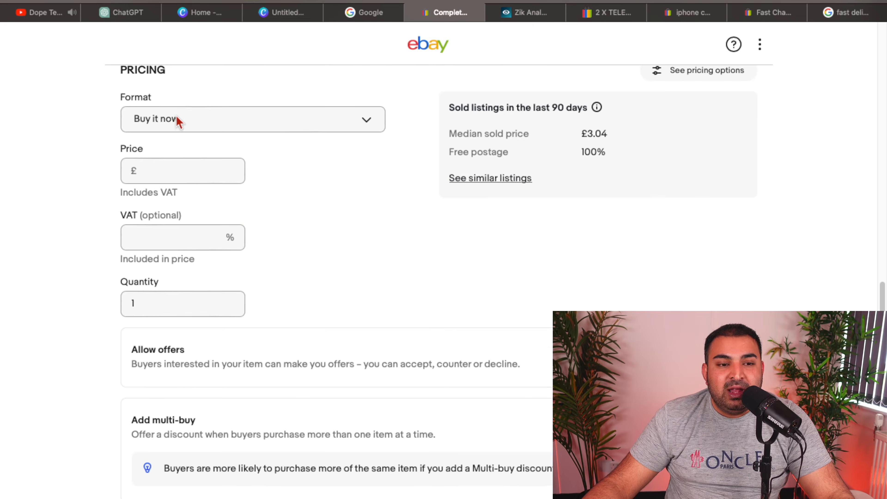
{"action": "scroll", "coordinate": [171, 138], "scroll_direction": "up", "scroll_amount": 2}
{"action": "scroll", "coordinate": [210, 177], "scroll_direction": "down", "scroll_amount": 2}
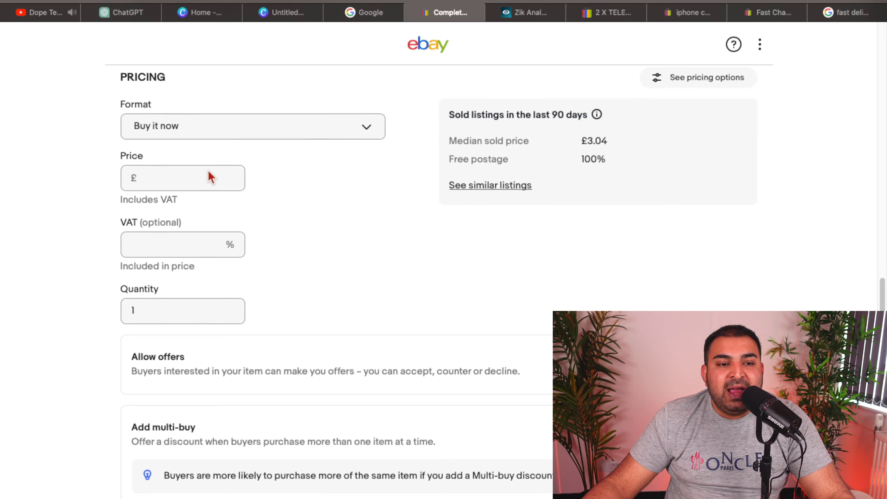
{"action": "left_click", "coordinate": [219, 132]}
{"action": "left_click", "coordinate": [219, 132]}
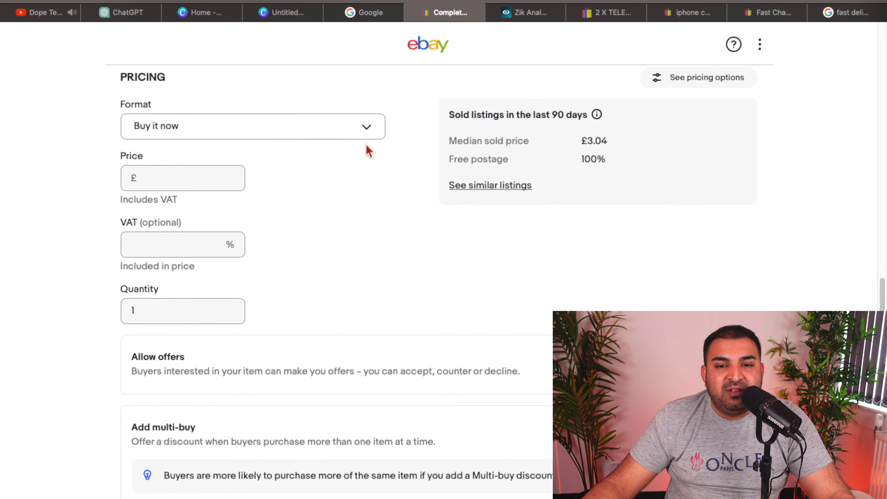
{"action": "scroll", "coordinate": [499, 188], "scroll_direction": "up", "scroll_amount": 1}
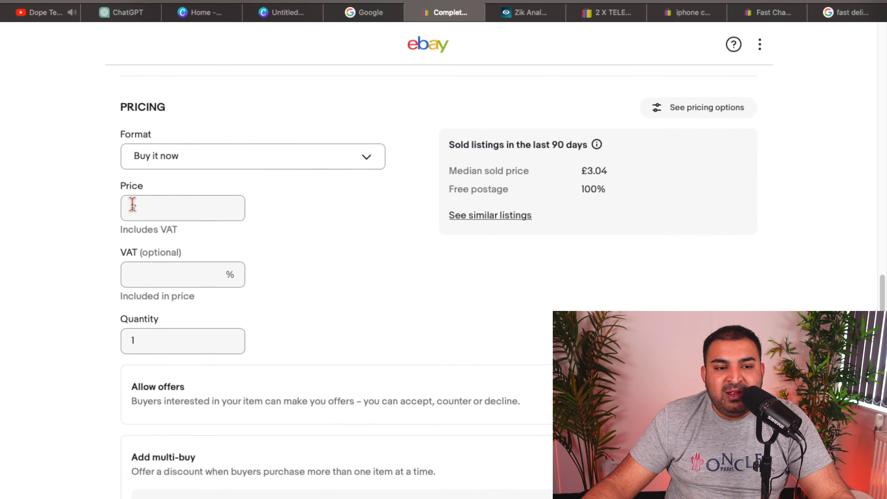
{"action": "left_click", "coordinate": [154, 206]}
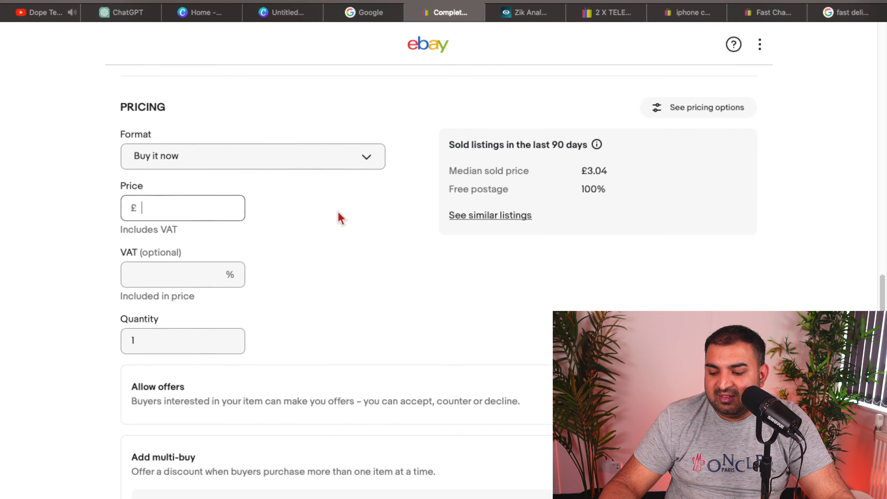
{"action": "type", "text": "3.99"}
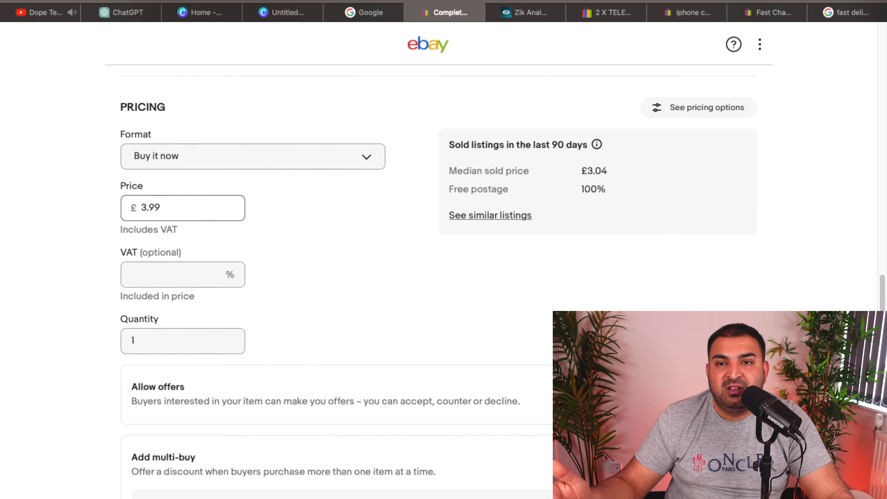
{"action": "scroll", "coordinate": [445, 252], "scroll_direction": "up", "scroll_amount": 1}
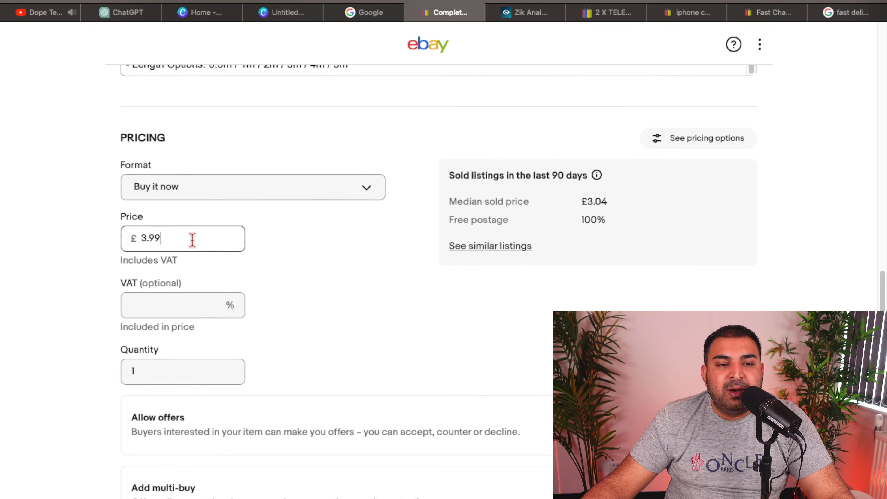
{"action": "left_click_drag", "start_coordinate": [172, 237], "coordinate": [111, 241]}
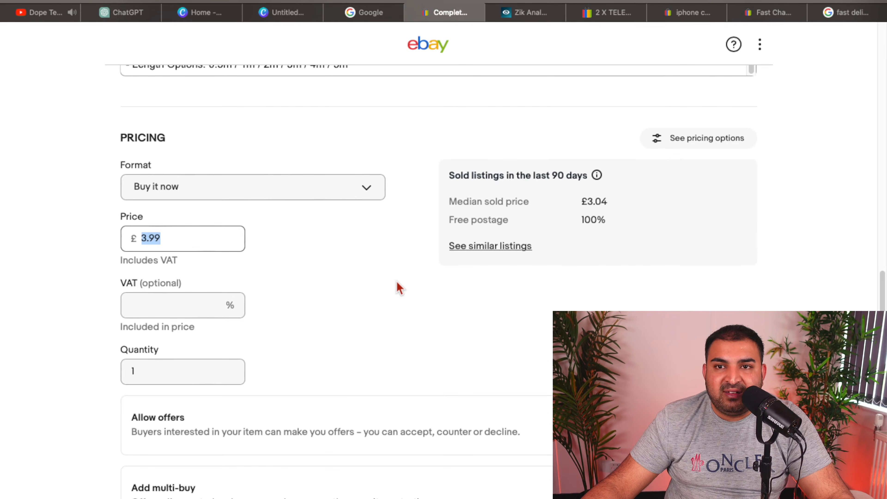
Change the listing format to Auction and check the available auction durations, keeping 7 days
{"action": "left_click", "coordinate": [296, 197]}
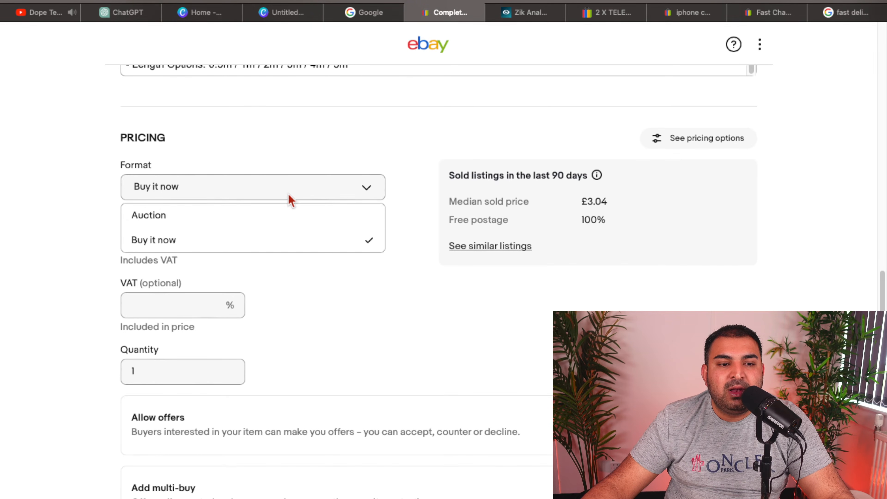
{"action": "left_click", "coordinate": [210, 216]}
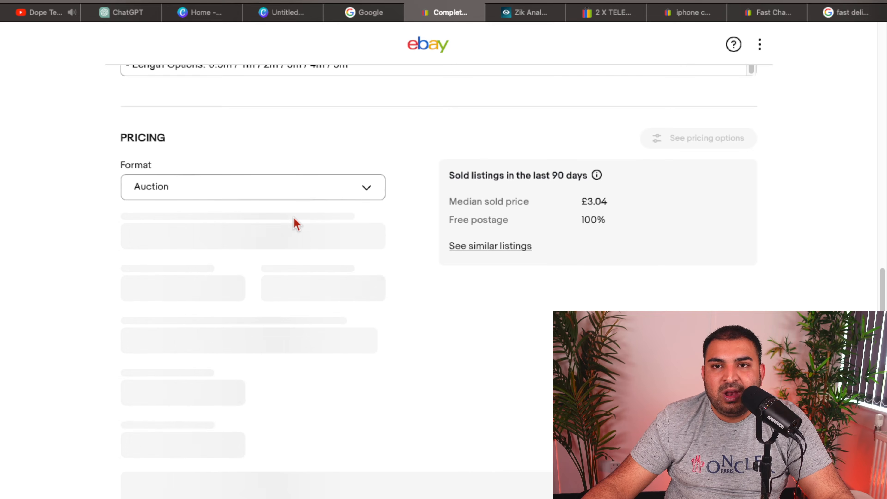
{"action": "scroll", "coordinate": [292, 219], "scroll_direction": "down", "scroll_amount": 1}
{"action": "scroll", "coordinate": [294, 229], "scroll_direction": "down", "scroll_amount": 1}
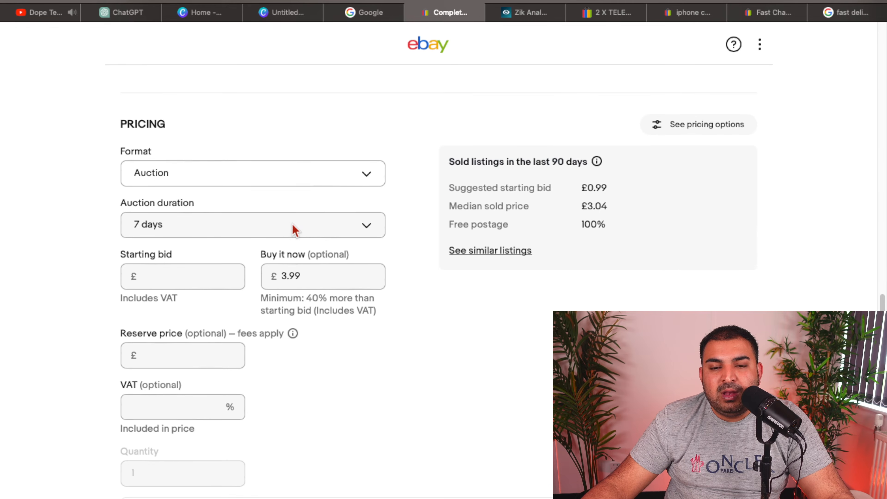
{"action": "left_click", "coordinate": [180, 233]}
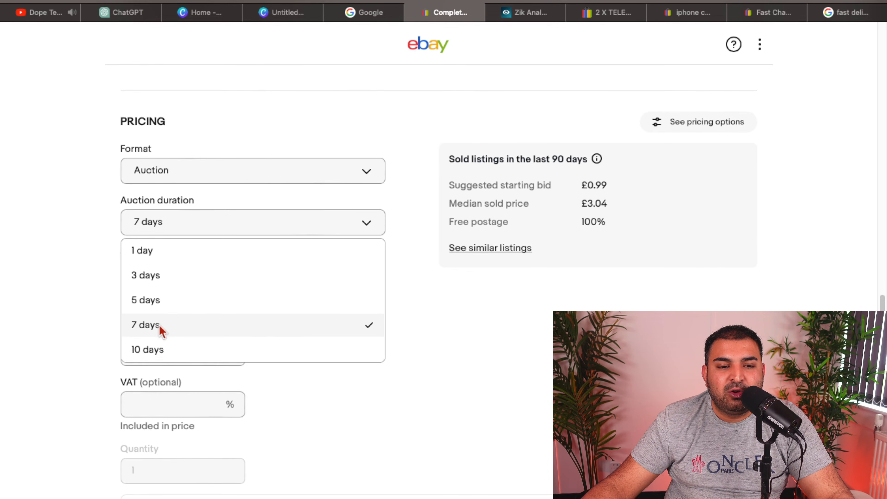
{"action": "left_click", "coordinate": [426, 307]}
Set the auction's starting bid to £0.01 and clear the optional Buy it now price
{"action": "left_click", "coordinate": [181, 276]}
{"action": "type", "text": "0.01"}
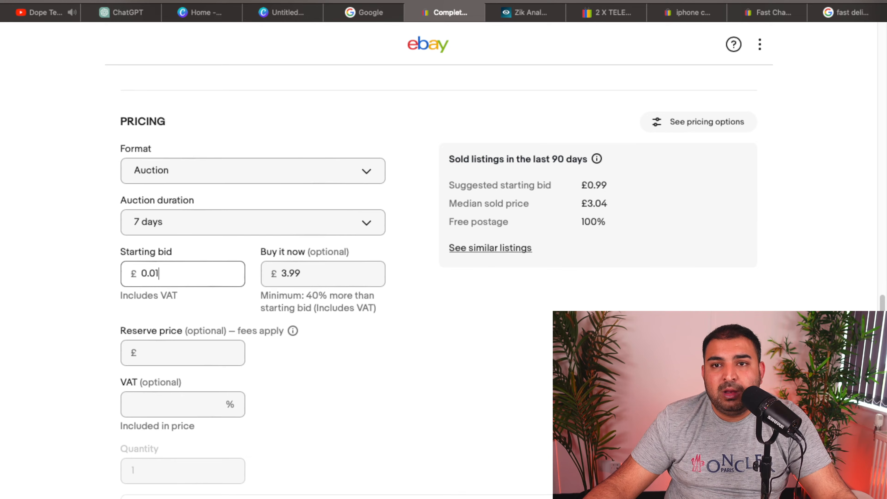
{"action": "key", "text": "Tab"}
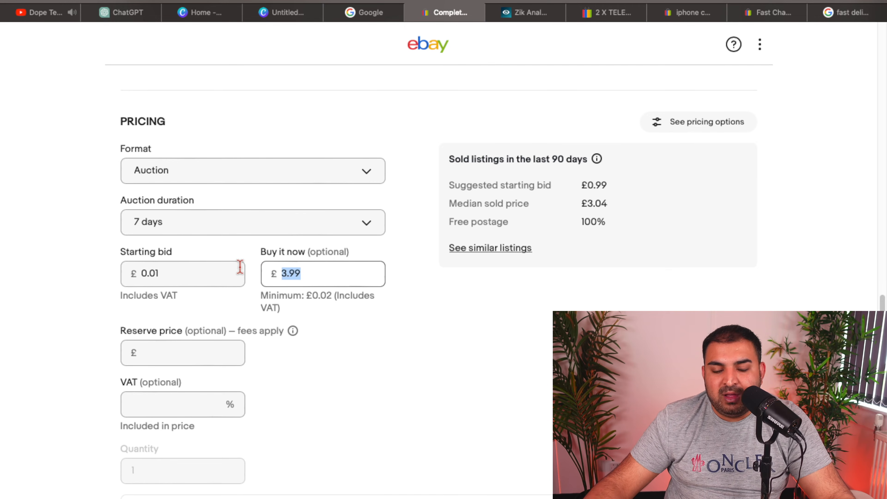
{"action": "key", "text": "BackSpace"}
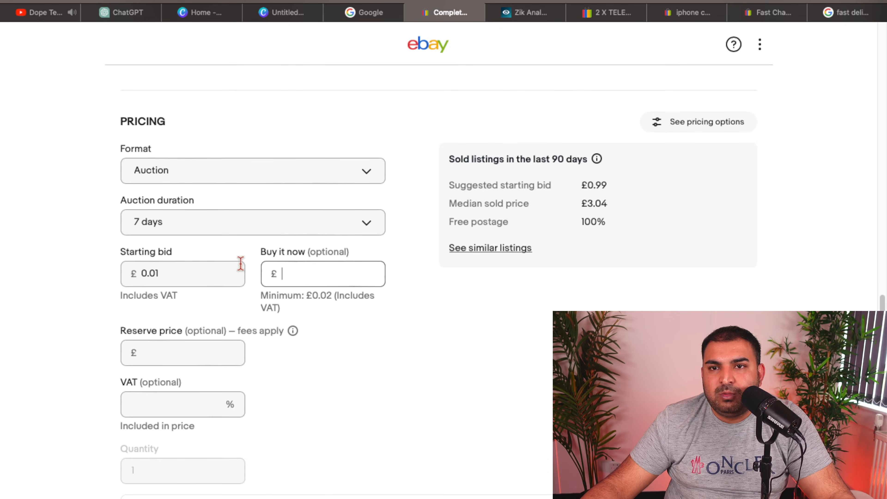
Change the listing format back to Buy it now and set the price to £3.99
{"action": "left_click", "coordinate": [180, 272]}
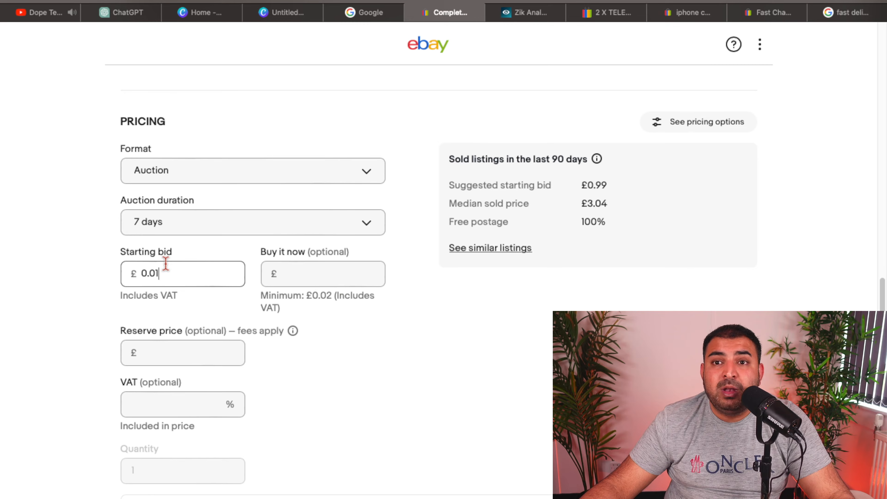
{"action": "left_click", "coordinate": [244, 179]}
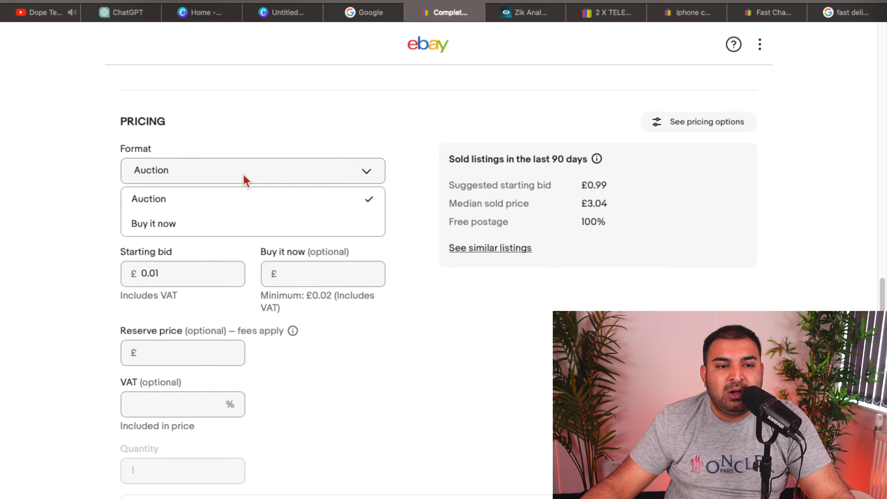
{"action": "left_click", "coordinate": [191, 229]}
{"action": "scroll", "coordinate": [189, 229], "scroll_direction": "down", "scroll_amount": 1}
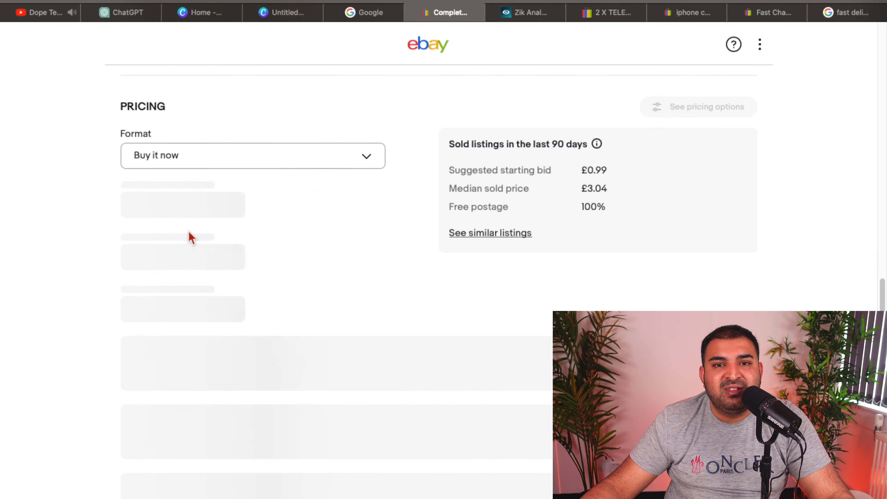
{"action": "scroll", "coordinate": [210, 152], "scroll_direction": "down", "scroll_amount": 1}
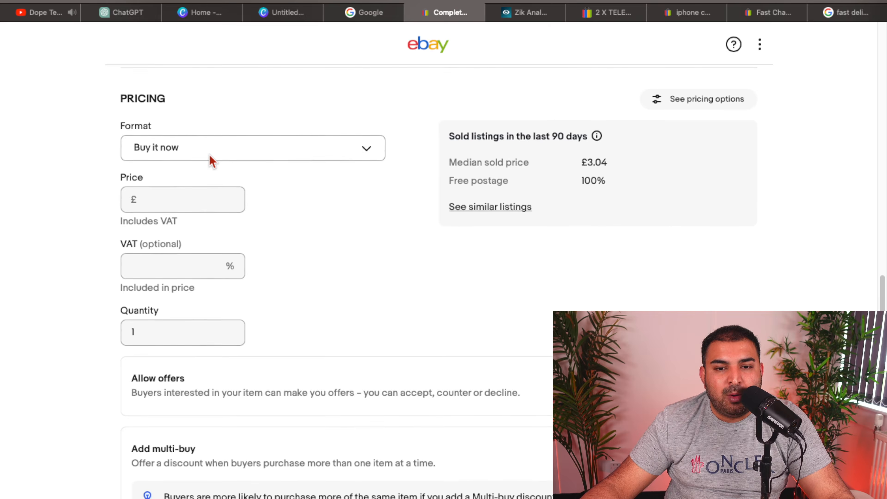
{"action": "left_click", "coordinate": [184, 196]}
{"action": "type", "text": "3.9"}
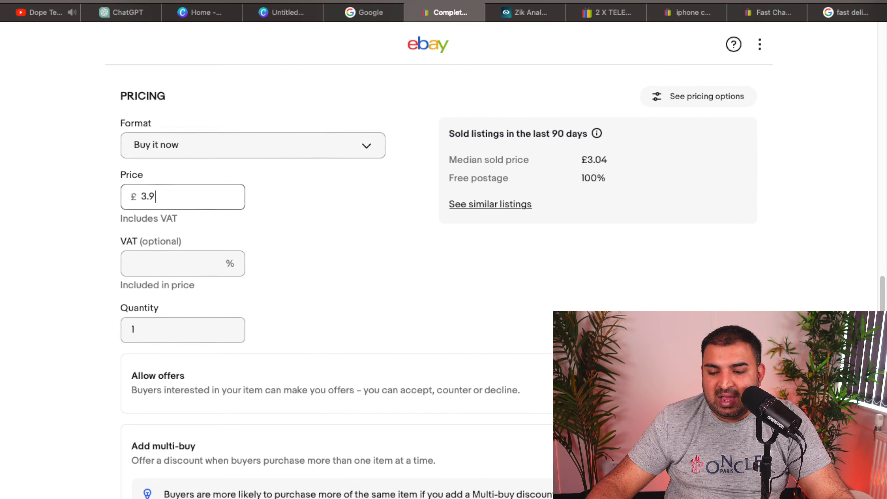
{"action": "type", "text": "9"}
{"action": "scroll", "coordinate": [202, 198], "scroll_direction": "down", "scroll_amount": 1}
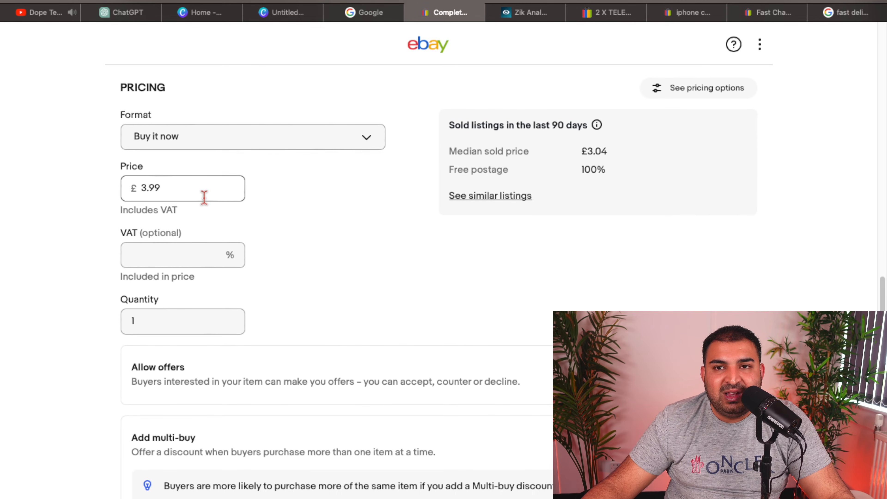
{"action": "scroll", "coordinate": [204, 197], "scroll_direction": "down", "scroll_amount": 1}
Look over the optional VAT rate, quantity, offers, multi-buy and scheduling settings in the Pricing section
{"action": "left_click", "coordinate": [181, 251]}
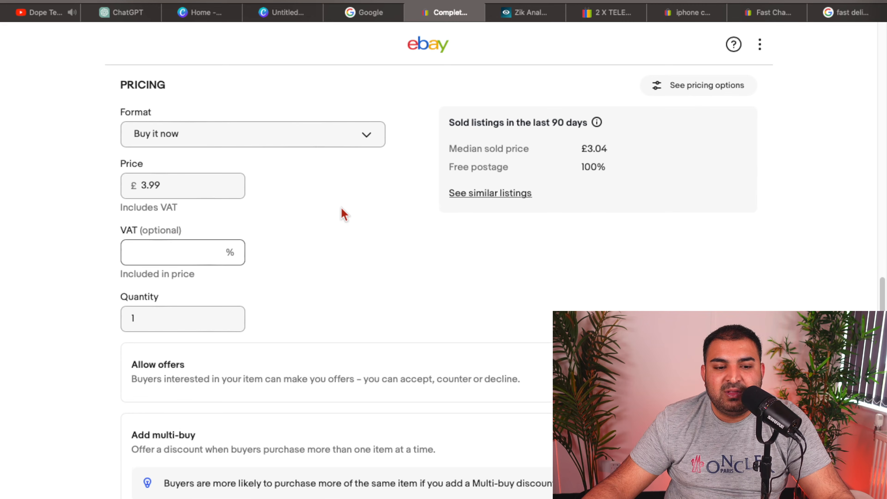
{"action": "scroll", "coordinate": [344, 213], "scroll_direction": "down", "scroll_amount": 1}
{"action": "scroll", "coordinate": [344, 214], "scroll_direction": "up", "scroll_amount": 5}
{"action": "scroll", "coordinate": [344, 214], "scroll_direction": "down", "scroll_amount": 5}
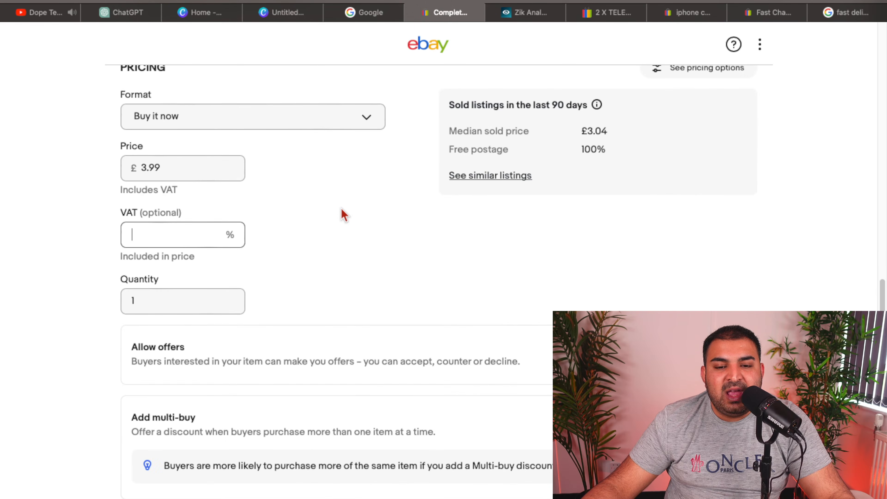
{"action": "scroll", "coordinate": [344, 214], "scroll_direction": "down", "scroll_amount": 3}
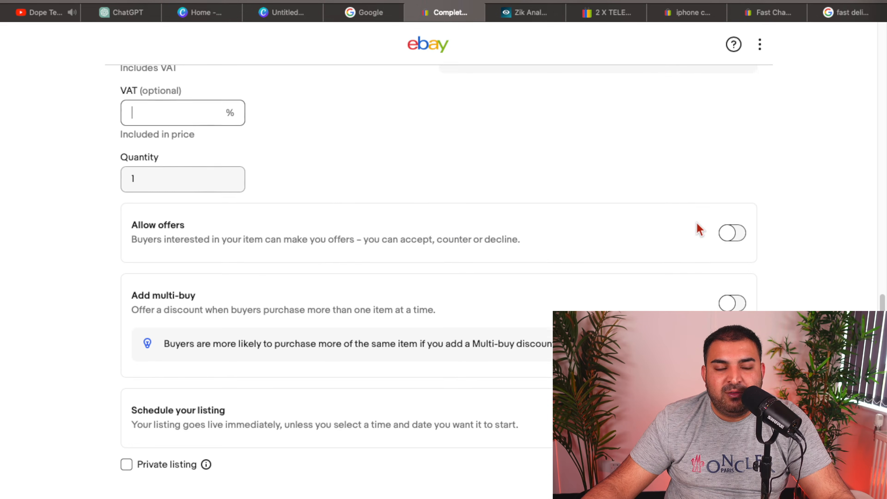
{"action": "scroll", "coordinate": [699, 229], "scroll_direction": "down", "scroll_amount": 1}
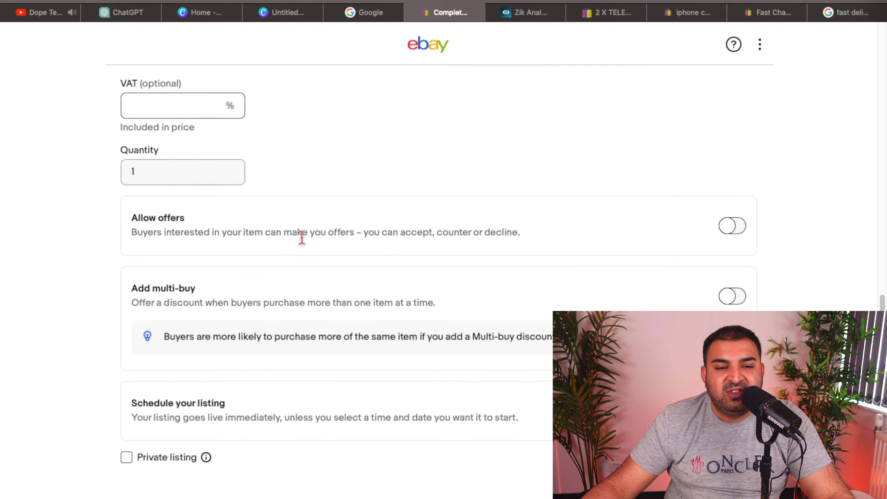
{"action": "scroll", "coordinate": [279, 249], "scroll_direction": "up", "scroll_amount": 5}
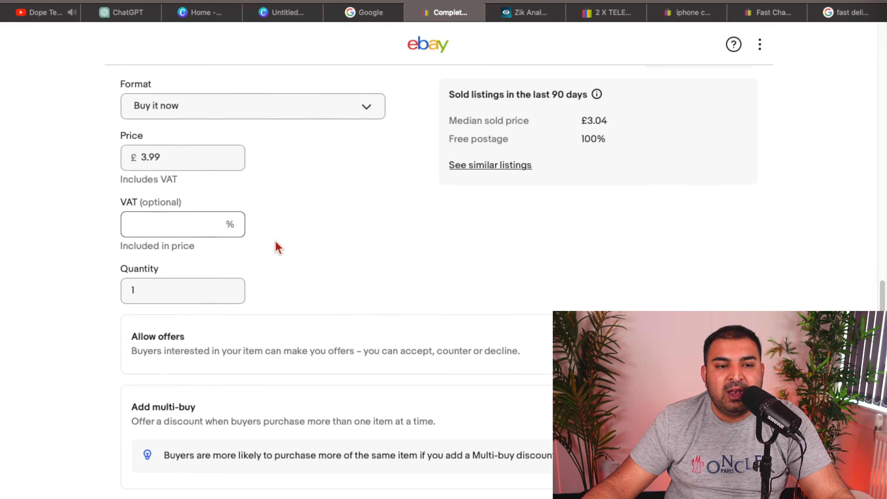
{"action": "left_click", "coordinate": [163, 164]}
Allow offers on the listing with a minimum offer of £3.89 and auto-accept at £3.94
{"action": "scroll", "coordinate": [384, 234], "scroll_direction": "down", "scroll_amount": 5}
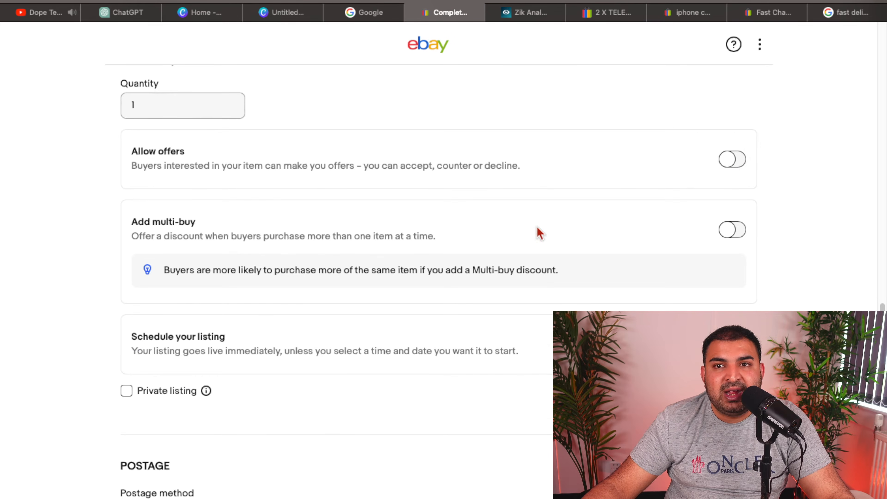
{"action": "left_click", "coordinate": [734, 168]}
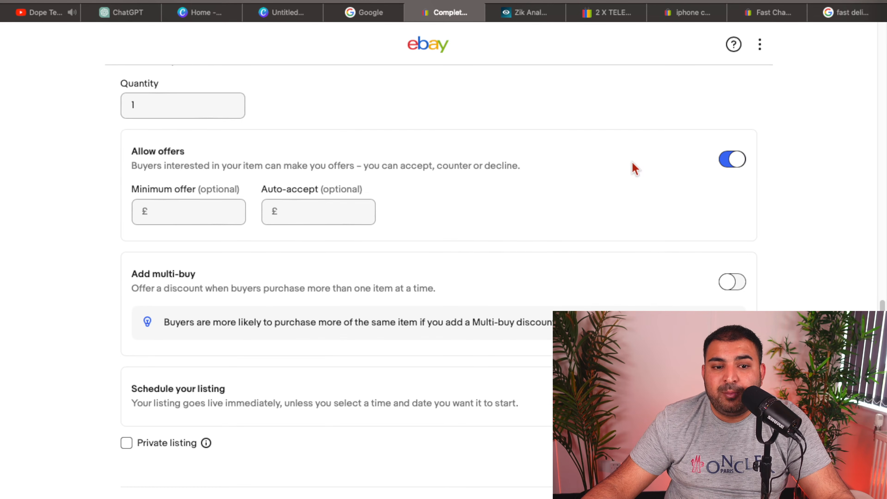
{"action": "scroll", "coordinate": [632, 167], "scroll_direction": "up", "scroll_amount": 1}
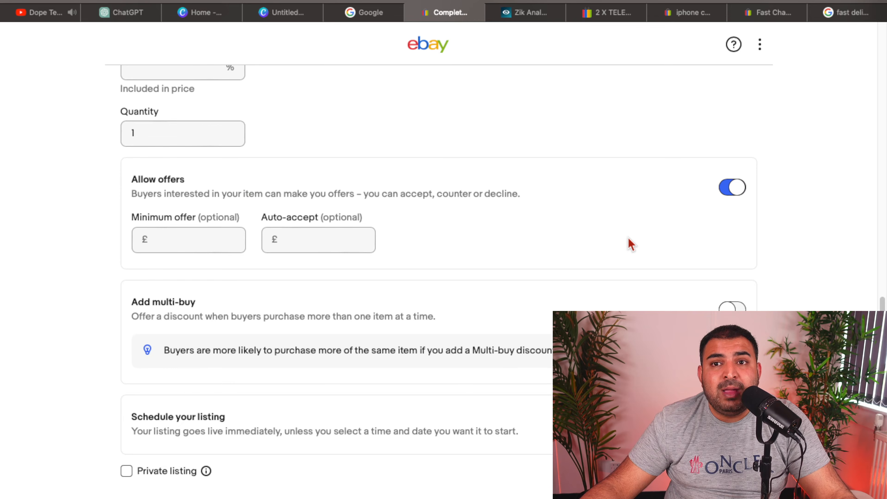
{"action": "scroll", "coordinate": [419, 241], "scroll_direction": "down", "scroll_amount": 1}
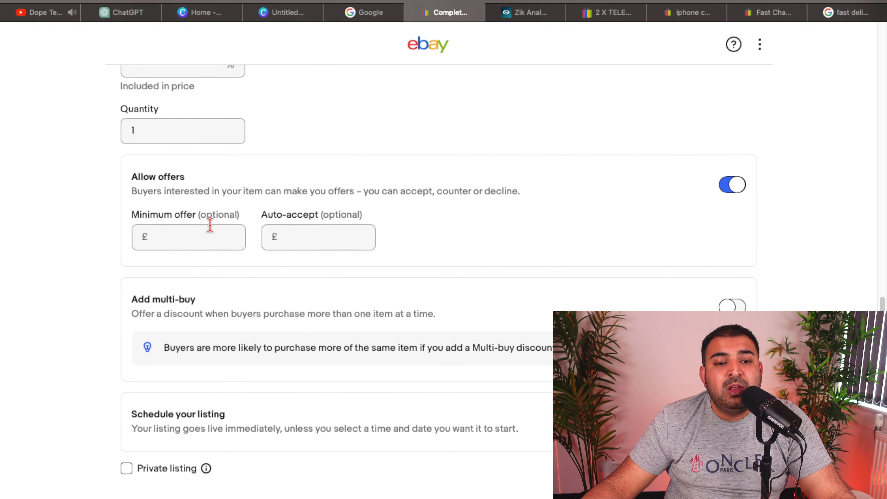
{"action": "left_click", "coordinate": [209, 233]}
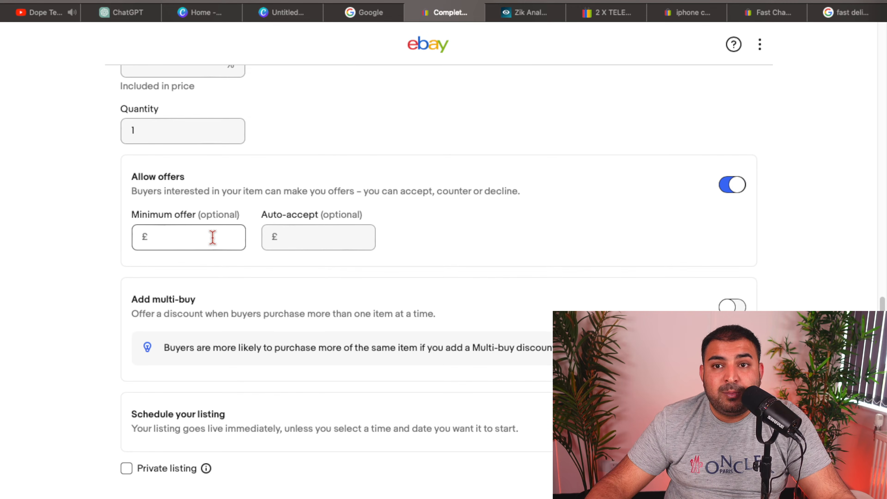
{"action": "type", "text": "3"}
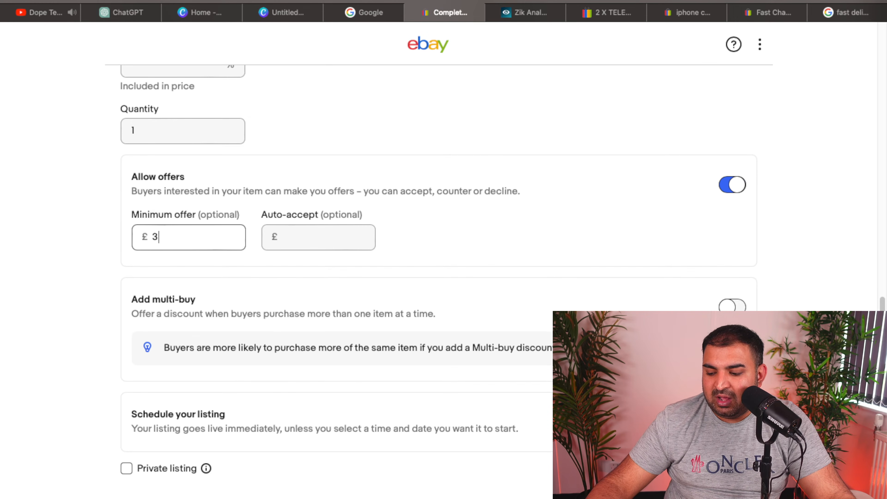
{"action": "left_click", "coordinate": [364, 234]}
{"action": "type", "text": "3.94"}
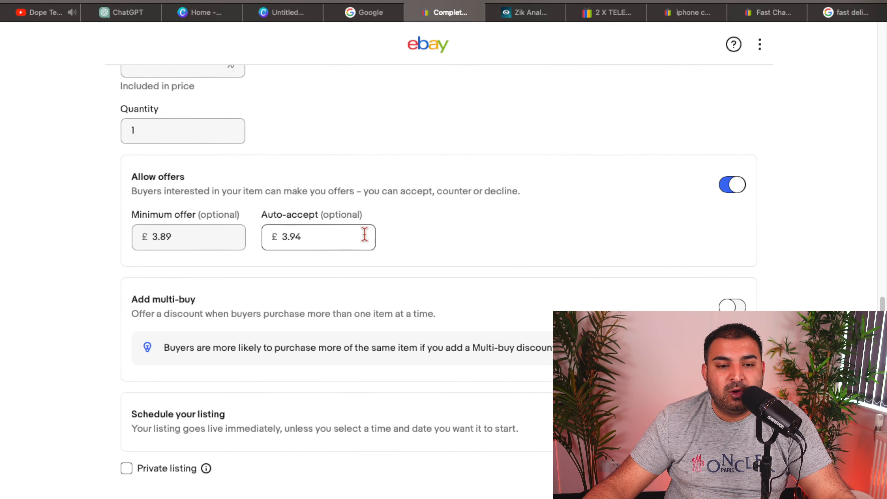
{"action": "scroll", "coordinate": [365, 234], "scroll_direction": "up", "scroll_amount": 3}
{"action": "scroll", "coordinate": [370, 242], "scroll_direction": "up", "scroll_amount": 1}
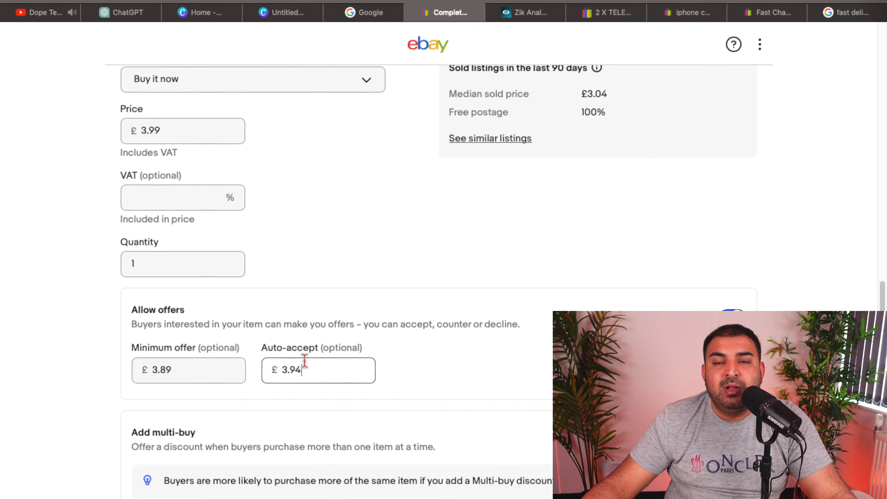
{"action": "scroll", "coordinate": [309, 356], "scroll_direction": "down", "scroll_amount": 2}
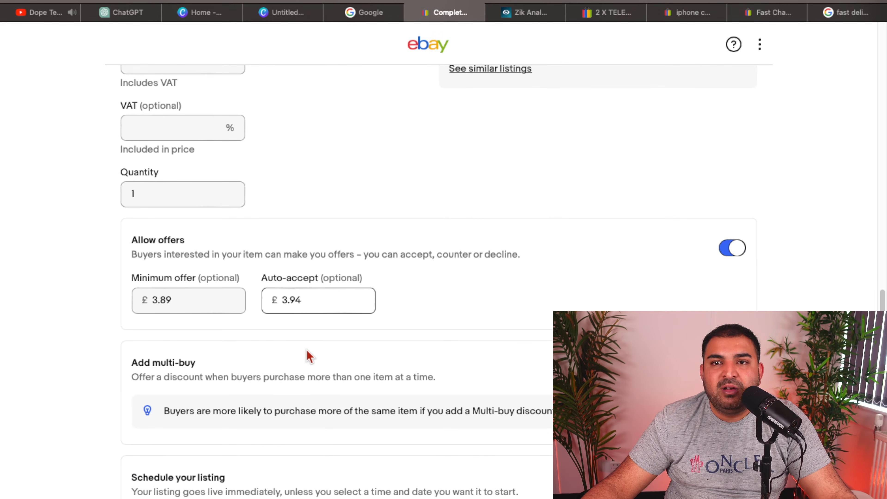
{"action": "scroll", "coordinate": [306, 337], "scroll_direction": "down", "scroll_amount": 1}
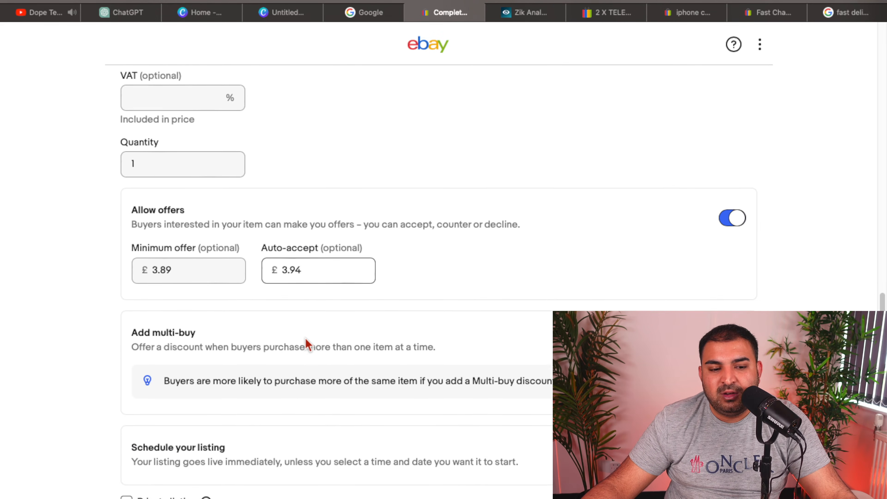
{"action": "left_click", "coordinate": [321, 260]}
Add a multi-buy discount, keeping 15% for two items, 20% for three and 25% for four
{"action": "scroll", "coordinate": [321, 271], "scroll_direction": "down", "scroll_amount": 3}
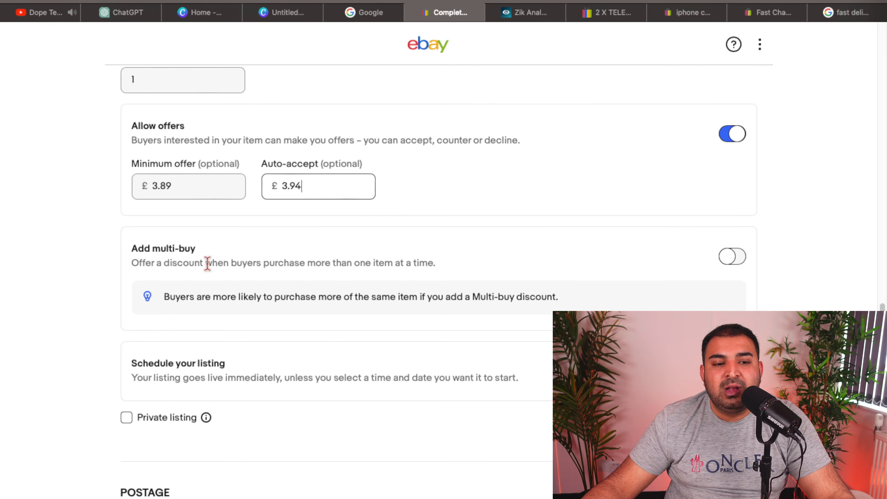
{"action": "left_click", "coordinate": [733, 259]}
{"action": "scroll", "coordinate": [313, 254], "scroll_direction": "down", "scroll_amount": 1}
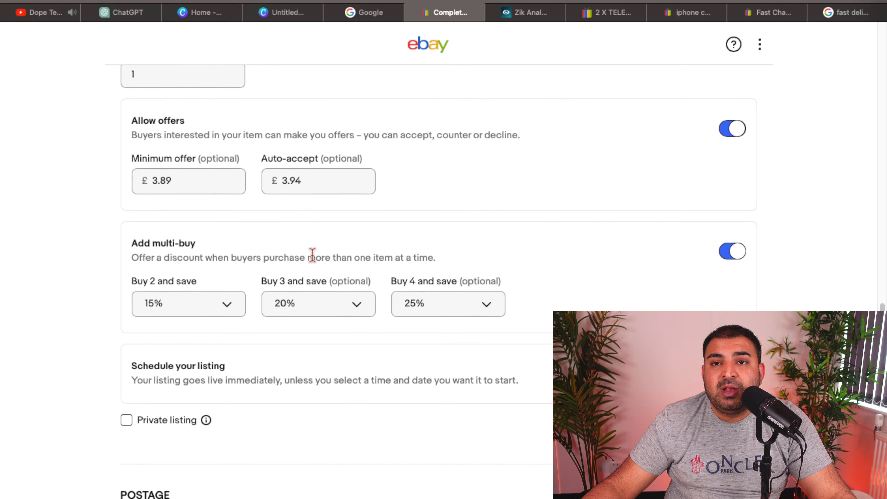
{"action": "scroll", "coordinate": [311, 251], "scroll_direction": "down", "scroll_amount": 1}
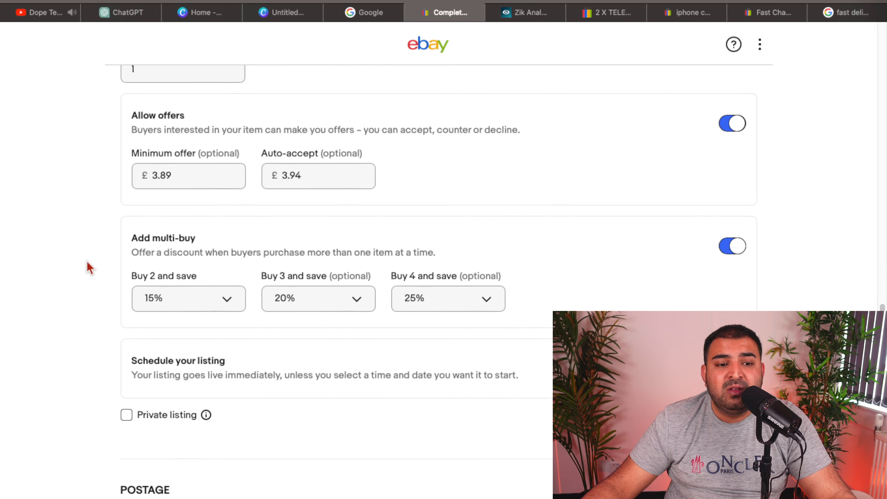
Look through the rest of the listing form and review the multi-buy discount levels
{"action": "scroll", "coordinate": [390, 263], "scroll_direction": "up", "scroll_amount": 20}
{"action": "scroll", "coordinate": [416, 223], "scroll_direction": "down", "scroll_amount": 10}
{"action": "scroll", "coordinate": [416, 224], "scroll_direction": "down", "scroll_amount": 20}
{"action": "scroll", "coordinate": [405, 230], "scroll_direction": "down", "scroll_amount": 10}
{"action": "scroll", "coordinate": [404, 234], "scroll_direction": "up", "scroll_amount": 9}
{"action": "scroll", "coordinate": [398, 233], "scroll_direction": "up", "scroll_amount": 12}
{"action": "scroll", "coordinate": [395, 229], "scroll_direction": "down", "scroll_amount": 5}
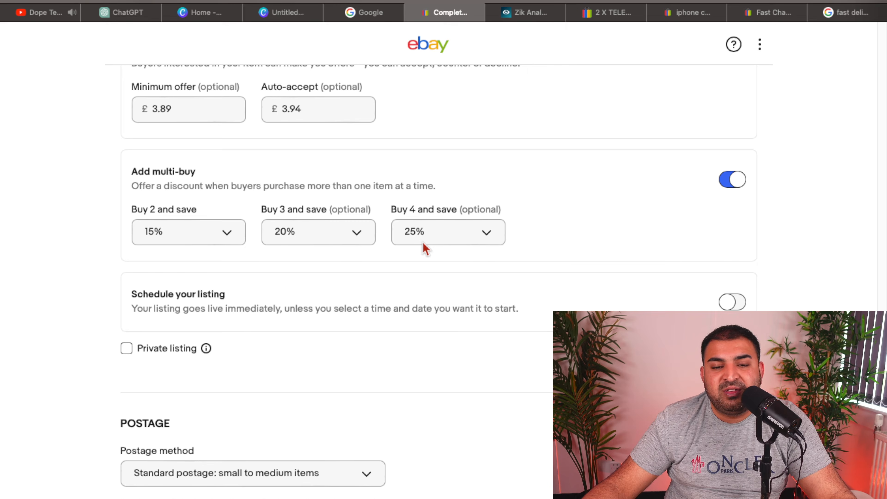
{"action": "scroll", "coordinate": [663, 188], "scroll_direction": "down", "scroll_amount": 1}
{"action": "scroll", "coordinate": [677, 178], "scroll_direction": "down", "scroll_amount": 1}
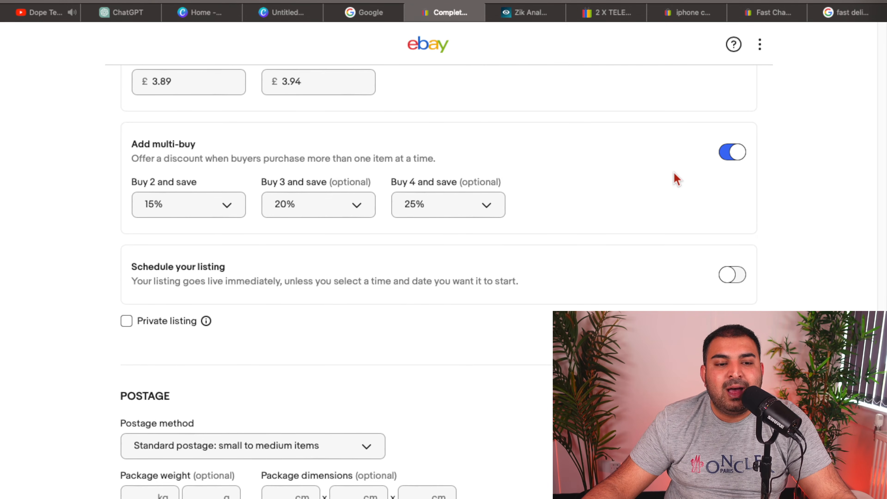
Turn on scheduling for the listing's start and mark it as a private listing
{"action": "scroll", "coordinate": [509, 202], "scroll_direction": "down", "scroll_amount": 3}
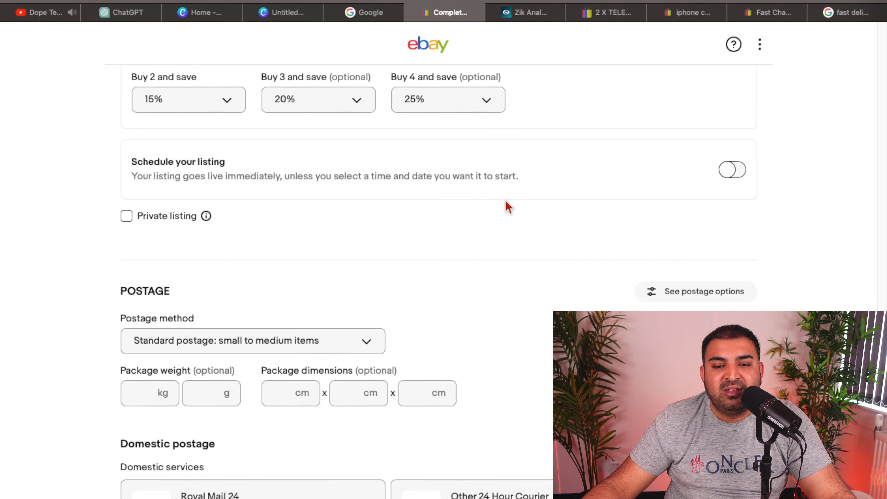
{"action": "left_click", "coordinate": [731, 171]}
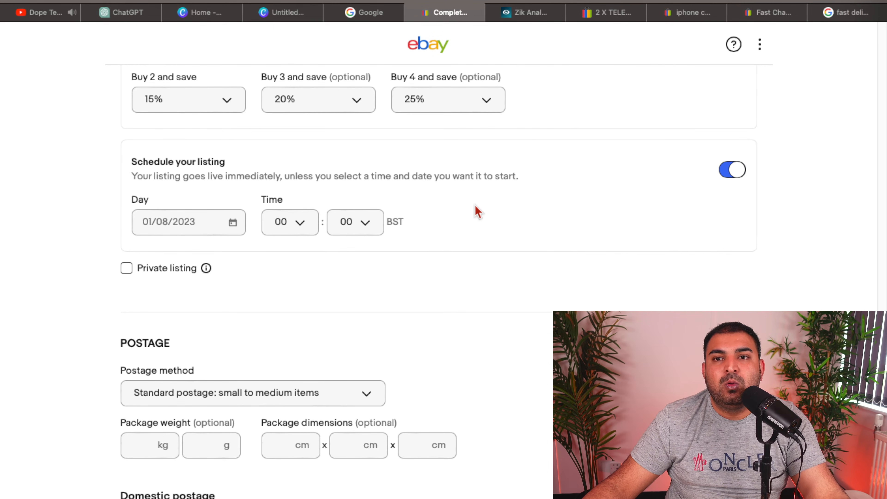
{"action": "scroll", "coordinate": [477, 212], "scroll_direction": "down", "scroll_amount": 1}
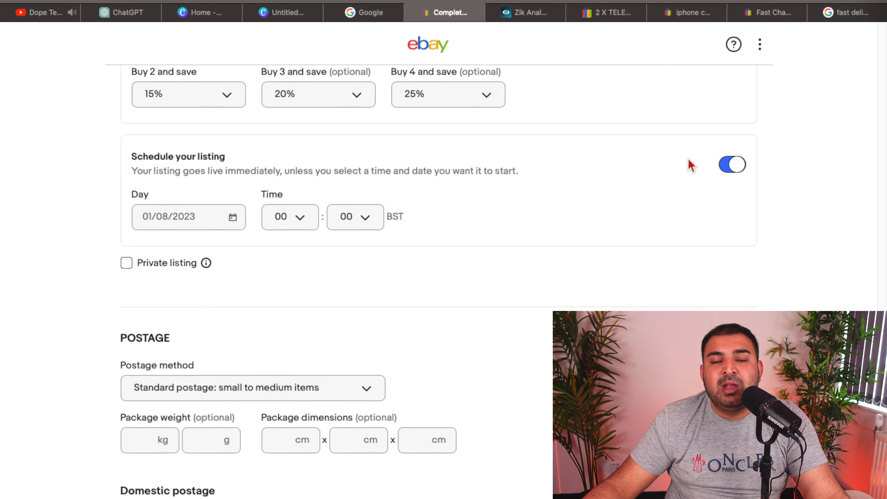
{"action": "scroll", "coordinate": [690, 162], "scroll_direction": "down", "scroll_amount": 2}
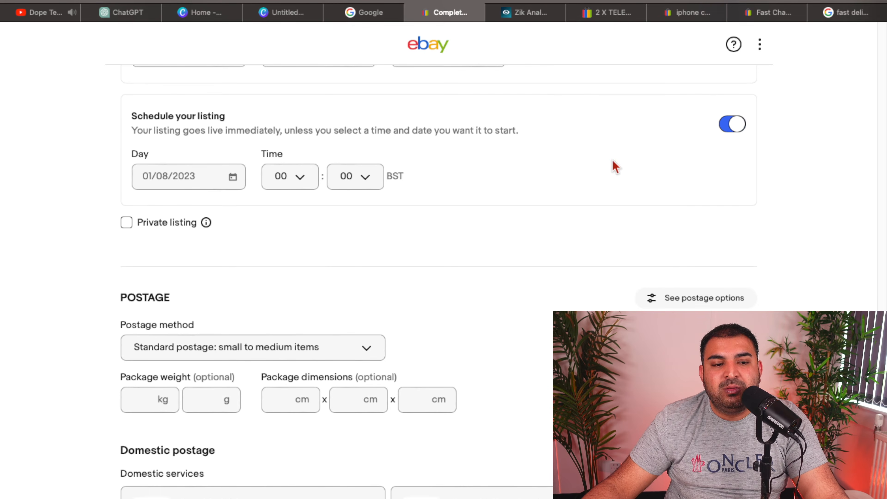
{"action": "left_click", "coordinate": [126, 224]}
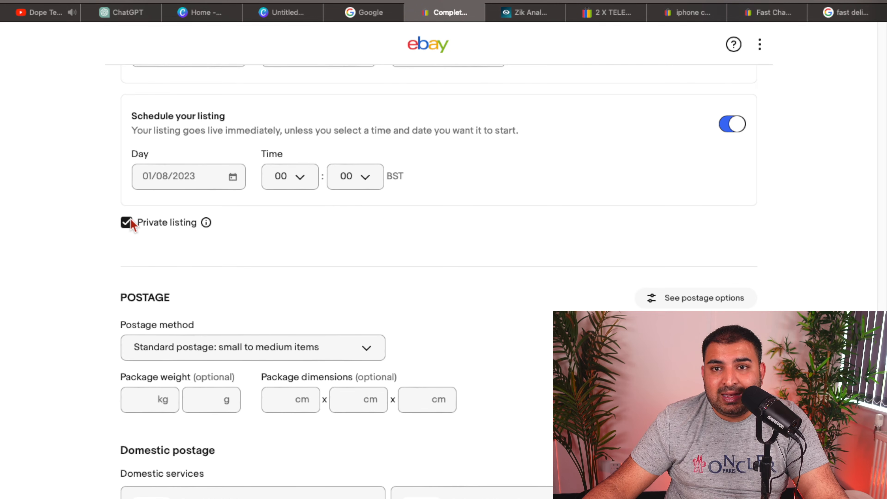
Open the shop of the fishing rod listing's seller, qfished, and read its buyer feedback comments
{"action": "left_click", "coordinate": [614, 16]}
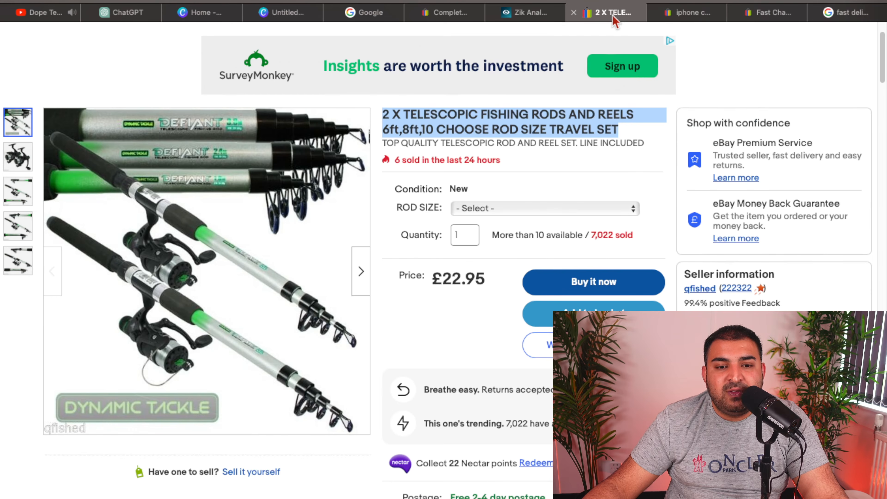
{"action": "left_click", "coordinate": [705, 289]}
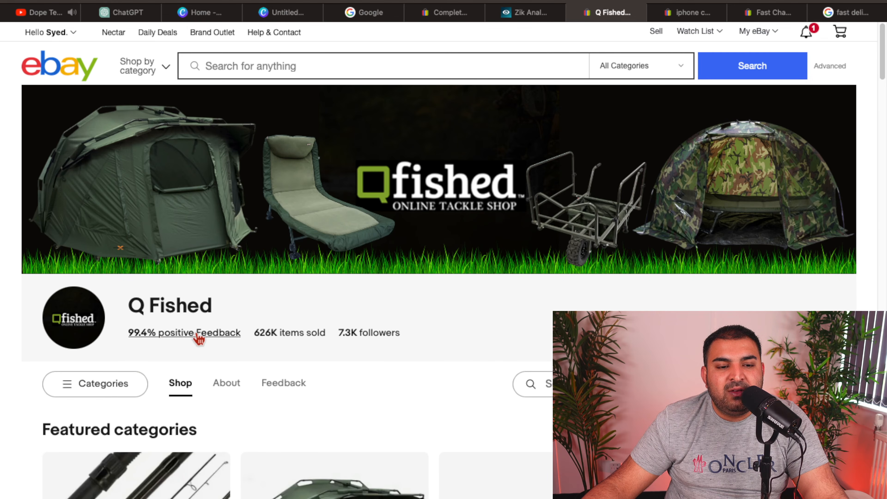
{"action": "left_click", "coordinate": [198, 335]}
{"action": "scroll", "coordinate": [428, 254], "scroll_direction": "down", "scroll_amount": 10}
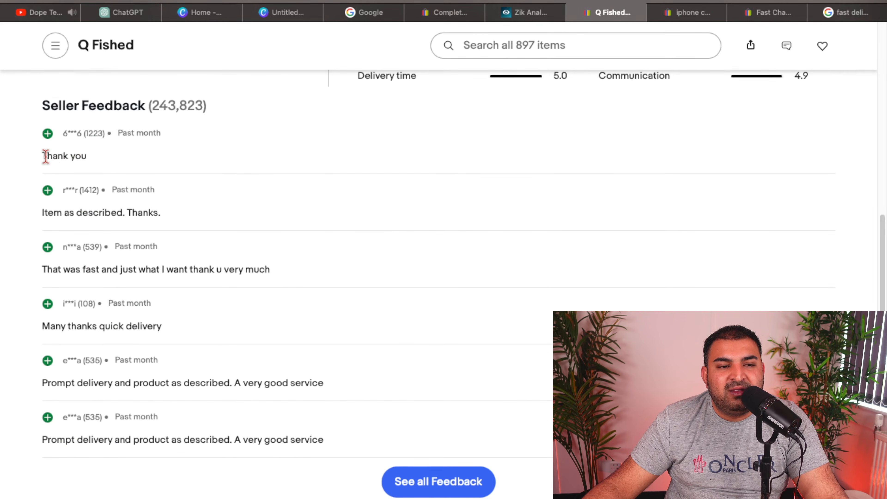
{"action": "left_click_drag", "start_coordinate": [46, 155], "coordinate": [138, 167]}
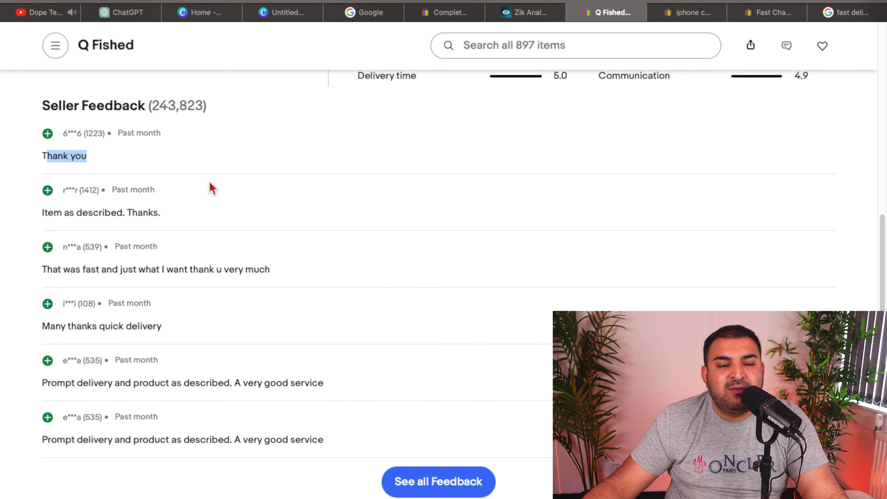
Return from the seller's feedback to the listing form and check which postage methods are available
{"action": "scroll", "coordinate": [374, 213], "scroll_direction": "up", "scroll_amount": 3}
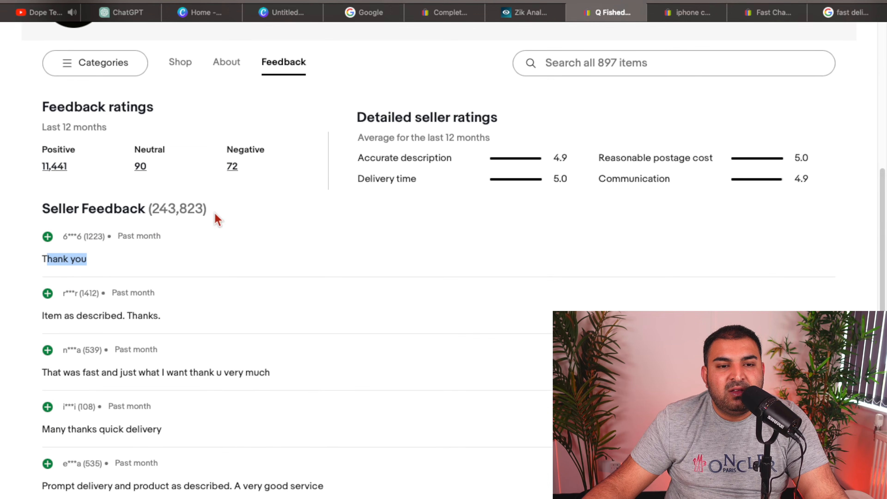
{"action": "scroll", "coordinate": [85, 302], "scroll_direction": "down", "scroll_amount": 1}
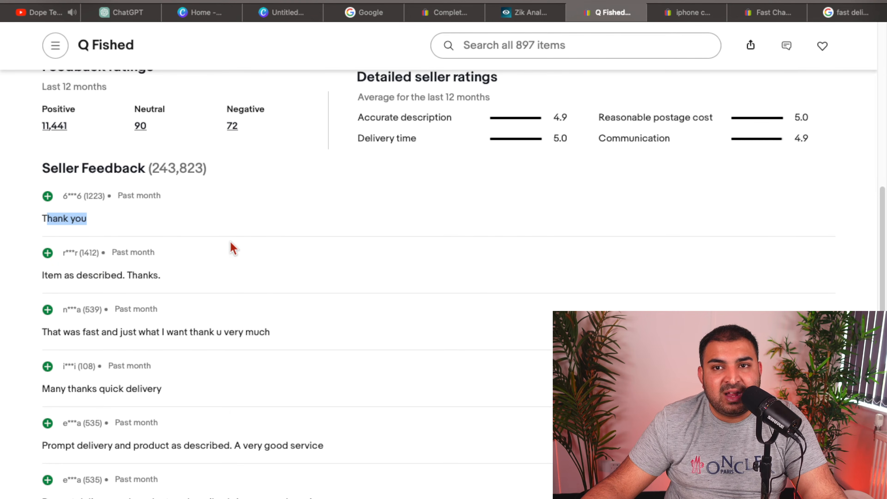
{"action": "left_click", "coordinate": [465, 13]}
{"action": "scroll", "coordinate": [289, 206], "scroll_direction": "down", "scroll_amount": 5}
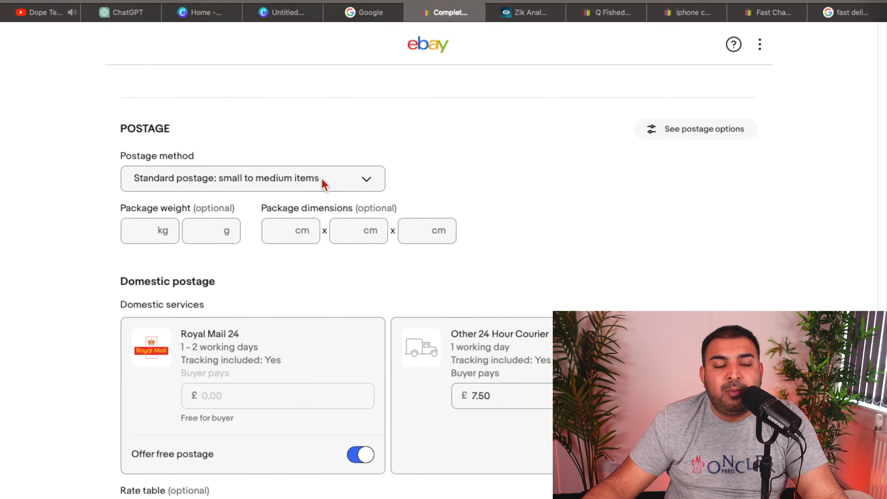
{"action": "left_click", "coordinate": [323, 180]}
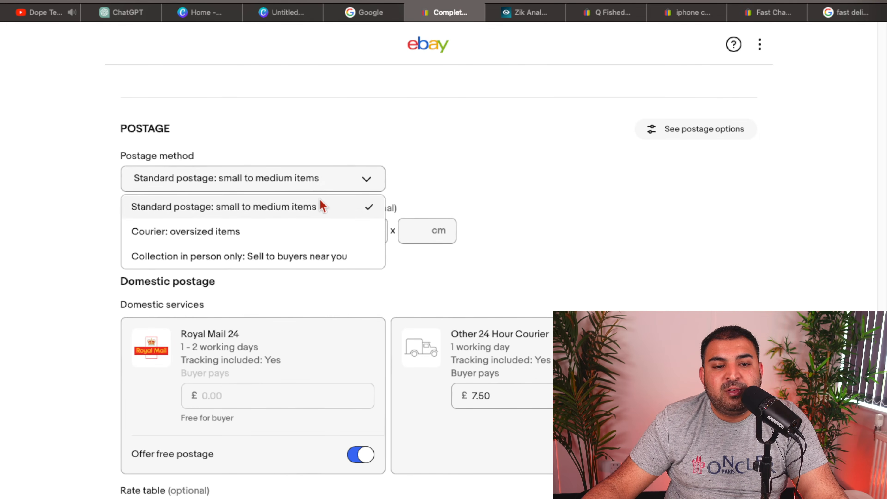
{"action": "left_click", "coordinate": [324, 140]}
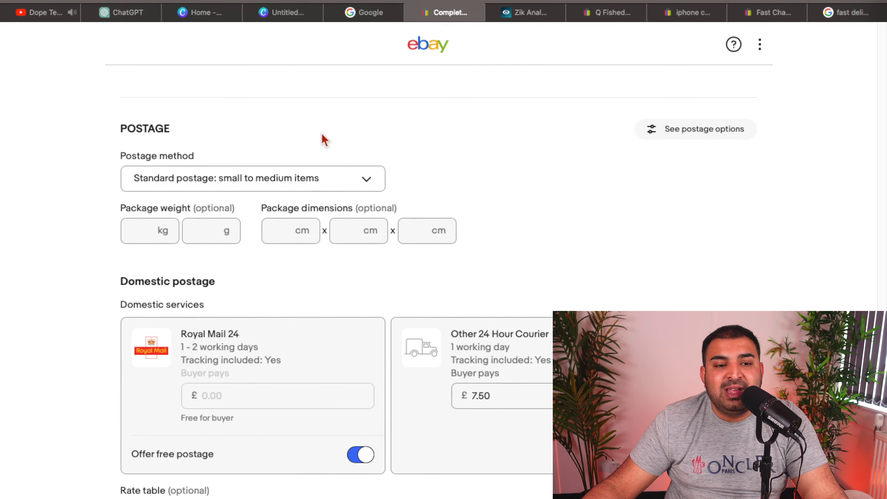
{"action": "scroll", "coordinate": [289, 258], "scroll_direction": "down", "scroll_amount": 1}
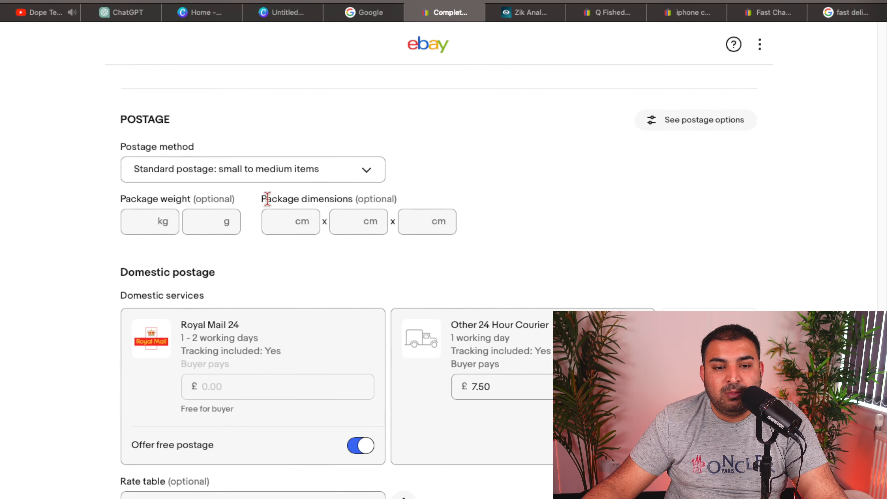
{"action": "left_click", "coordinate": [231, 174]}
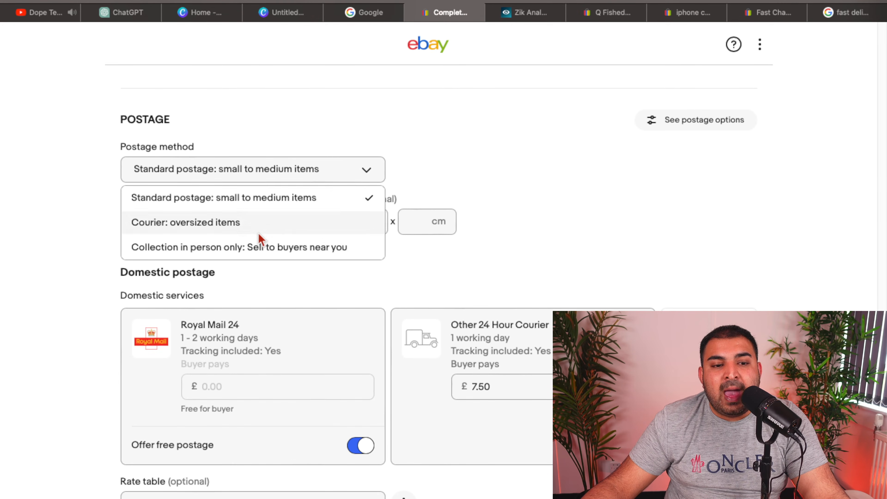
{"action": "left_click", "coordinate": [271, 193]}
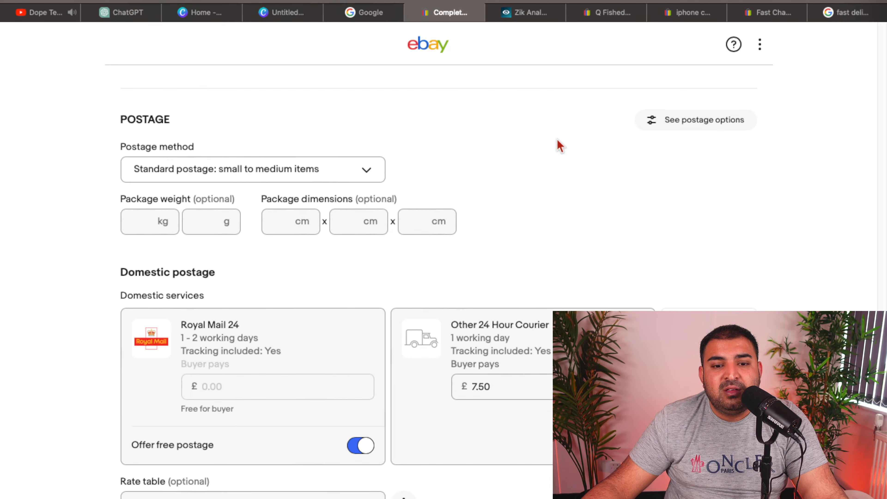
Examine the optional postage settings, the postage methods and the actions offered for the Royal Mail 24 service
{"action": "left_click", "coordinate": [678, 126]}
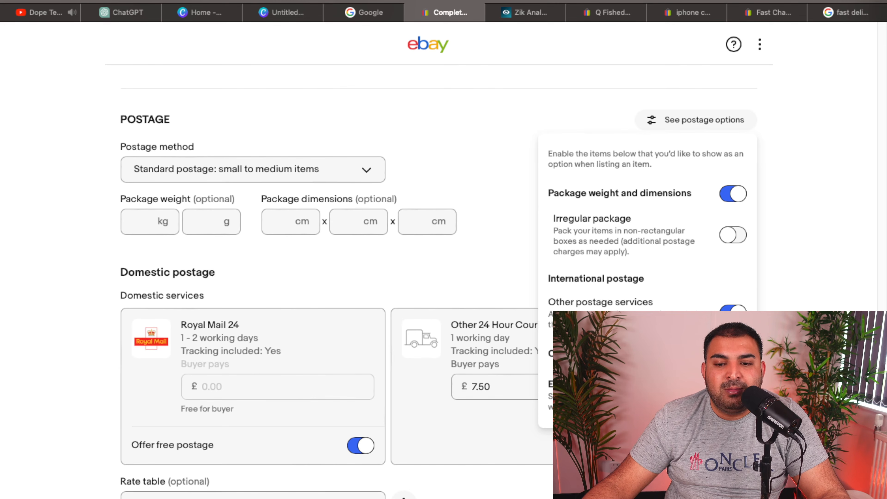
{"action": "left_click", "coordinate": [723, 113]}
{"action": "scroll", "coordinate": [349, 163], "scroll_direction": "down", "scroll_amount": 2}
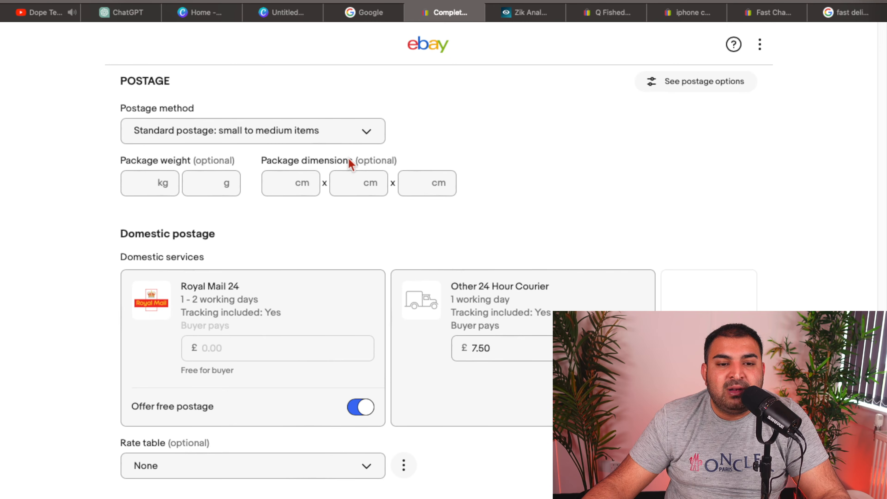
{"action": "left_click", "coordinate": [300, 134]}
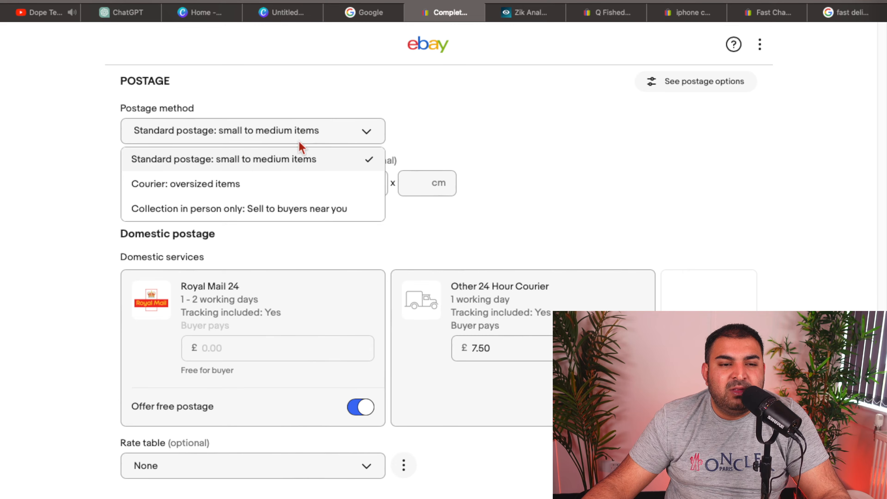
{"action": "left_click", "coordinate": [338, 118]}
{"action": "scroll", "coordinate": [335, 126], "scroll_direction": "down", "scroll_amount": 5}
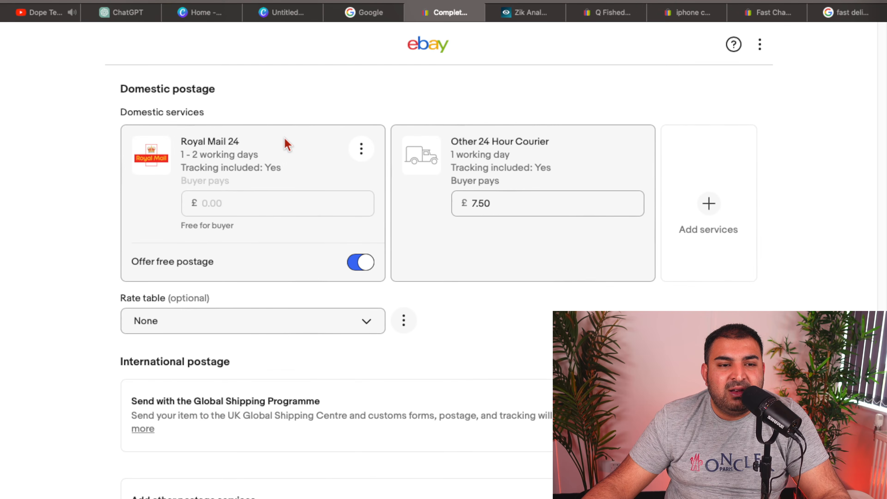
{"action": "scroll", "coordinate": [331, 163], "scroll_direction": "up", "scroll_amount": 3}
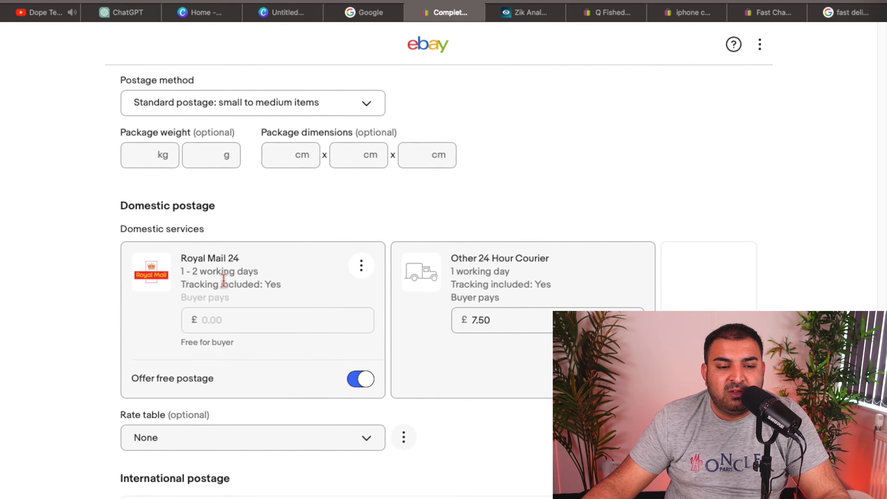
{"action": "scroll", "coordinate": [223, 279], "scroll_direction": "down", "scroll_amount": 2}
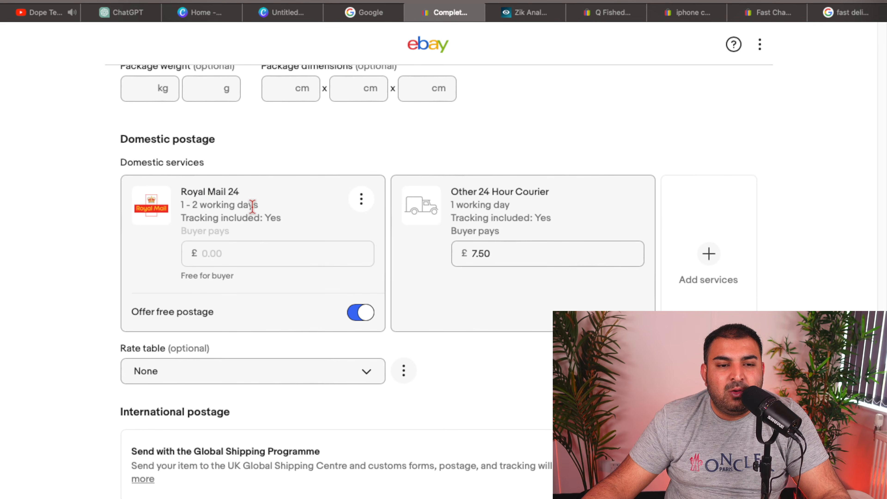
{"action": "left_click", "coordinate": [361, 201]}
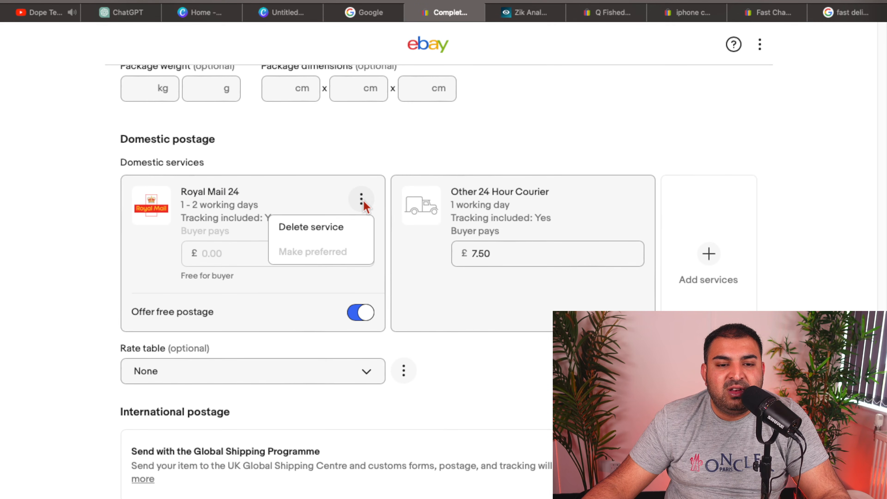
{"action": "left_click", "coordinate": [481, 153]}
Browse the available domestic postage services and add Other Courier 5 days to the listing
{"action": "left_click", "coordinate": [709, 269]}
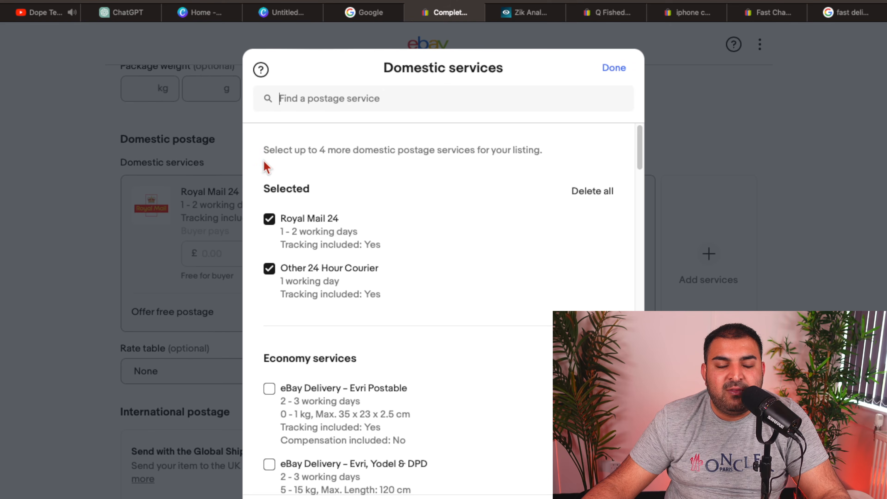
{"action": "scroll", "coordinate": [337, 227], "scroll_direction": "down", "scroll_amount": 3}
{"action": "scroll", "coordinate": [337, 222], "scroll_direction": "down", "scroll_amount": 15}
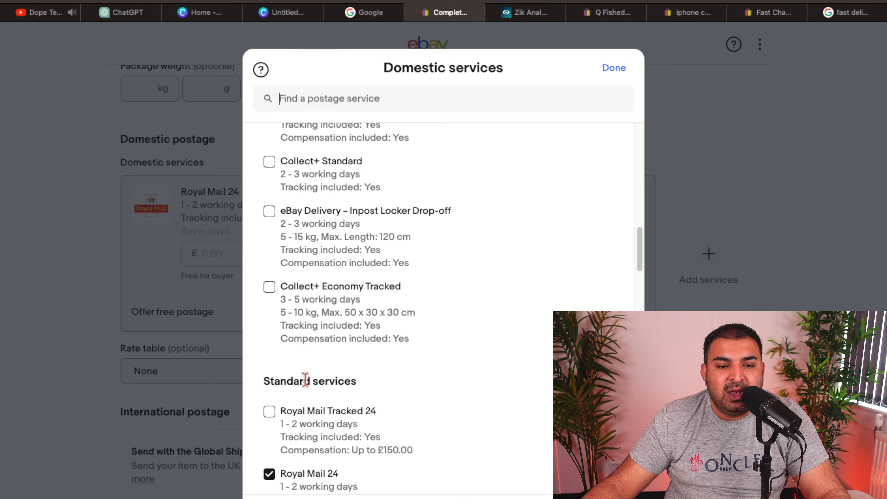
{"action": "scroll", "coordinate": [293, 386], "scroll_direction": "down", "scroll_amount": 10}
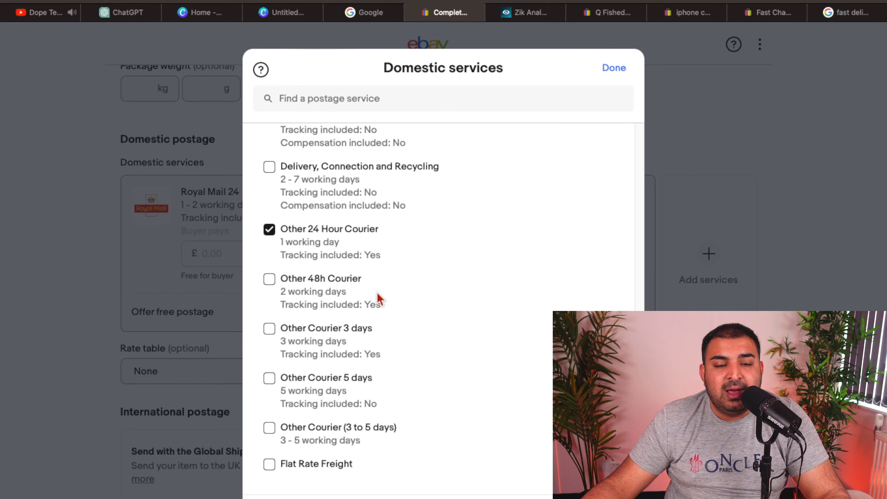
{"action": "scroll", "coordinate": [426, 289], "scroll_direction": "up", "scroll_amount": 15}
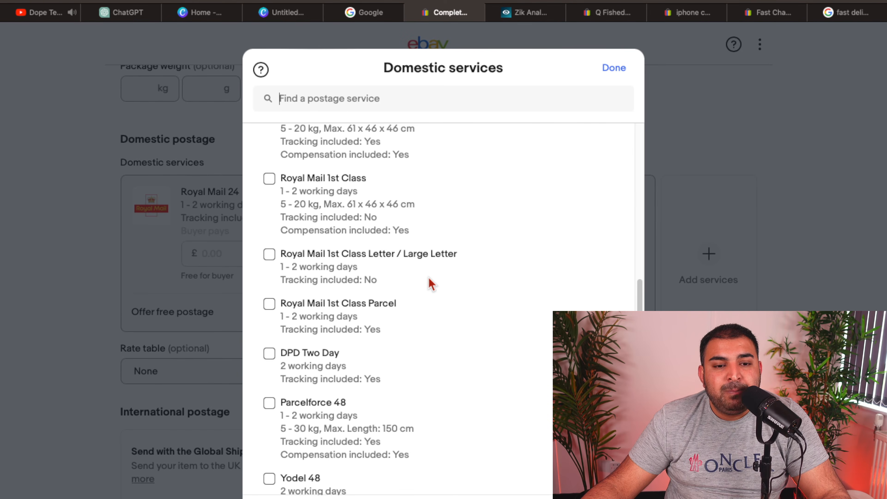
{"action": "scroll", "coordinate": [434, 281], "scroll_direction": "up", "scroll_amount": 10}
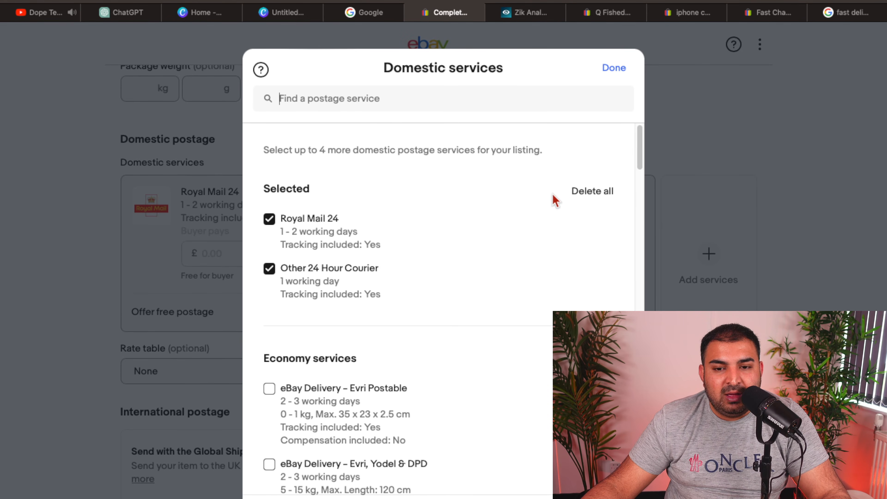
{"action": "scroll", "coordinate": [392, 297], "scroll_direction": "down", "scroll_amount": 15}
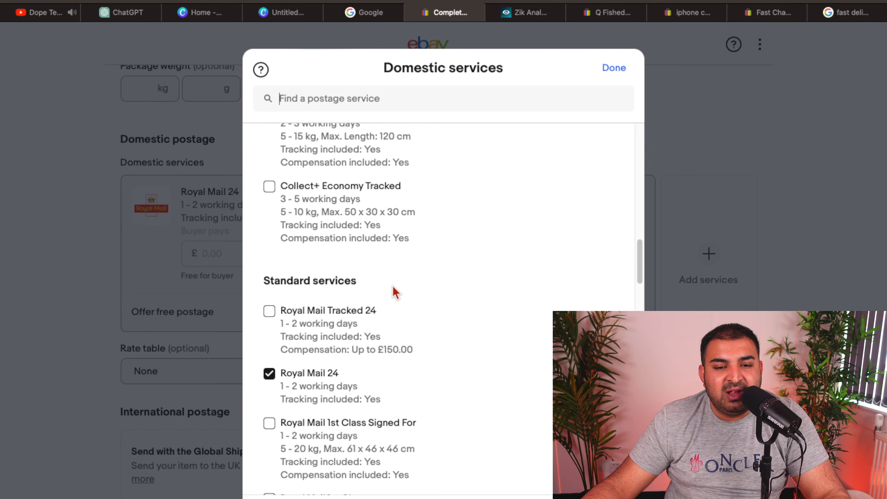
{"action": "scroll", "coordinate": [392, 290], "scroll_direction": "down", "scroll_amount": 10}
{"action": "scroll", "coordinate": [398, 289], "scroll_direction": "down", "scroll_amount": 10}
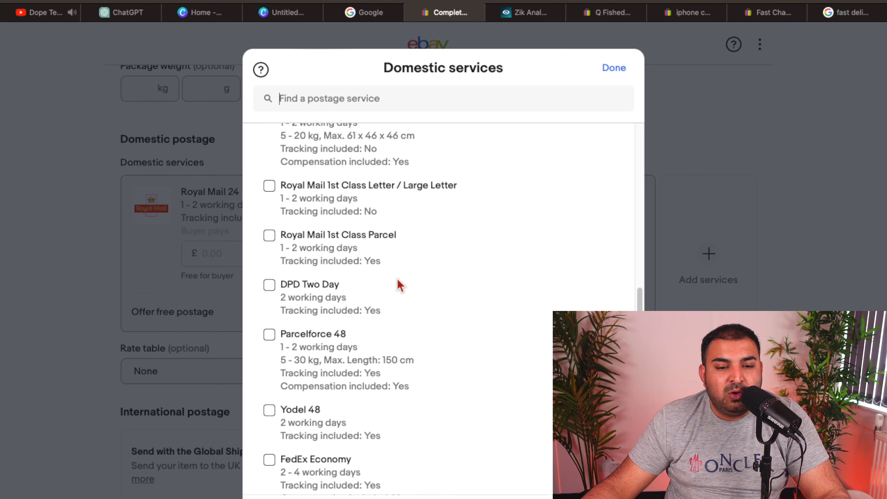
{"action": "scroll", "coordinate": [398, 289], "scroll_direction": "down", "scroll_amount": 10}
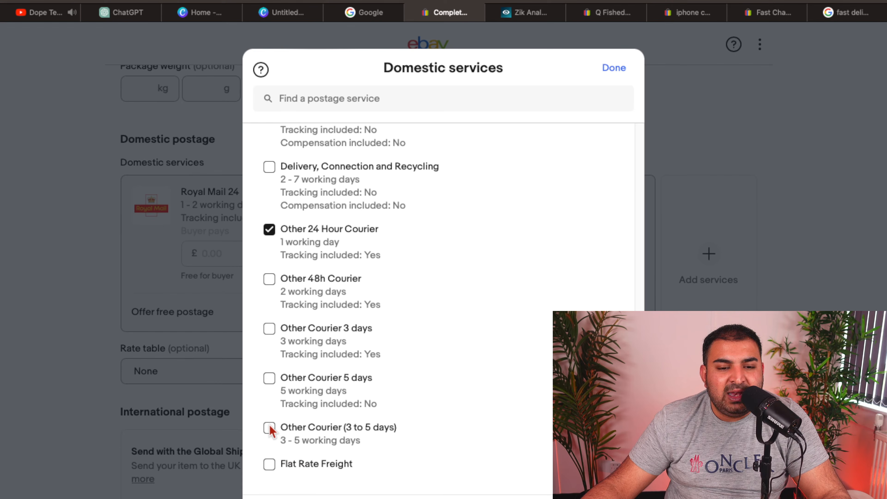
{"action": "left_click", "coordinate": [270, 378]}
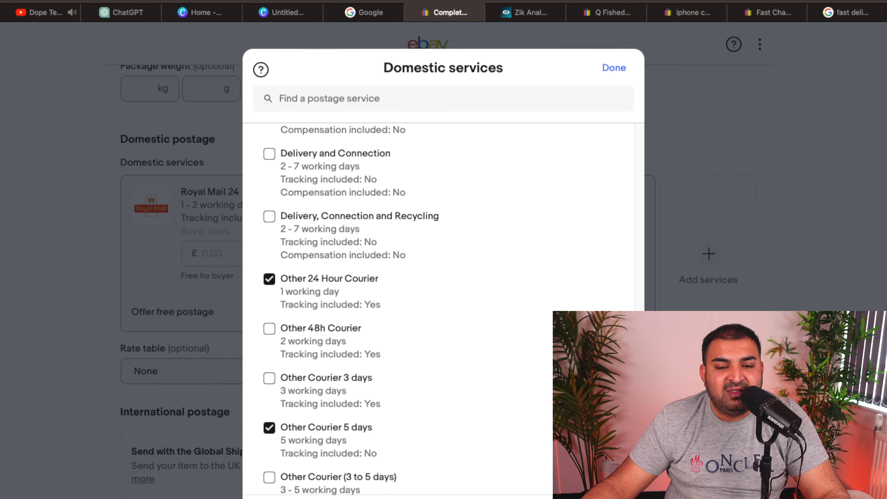
{"action": "left_click", "coordinate": [614, 68]}
Set the Other Courier 5 days buyer cost to £0, switching Royal Mail 24's free postage off and back on
{"action": "scroll", "coordinate": [433, 360], "scroll_direction": "down", "scroll_amount": 2}
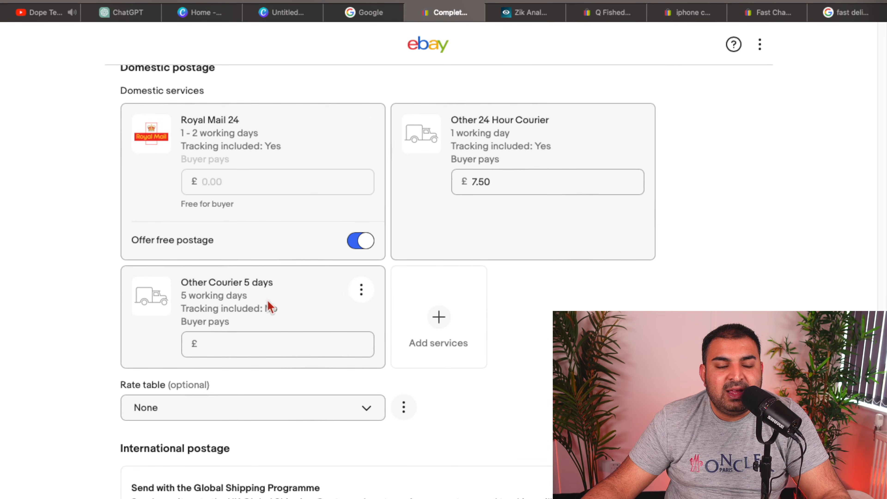
{"action": "scroll", "coordinate": [338, 316], "scroll_direction": "down", "scroll_amount": 5}
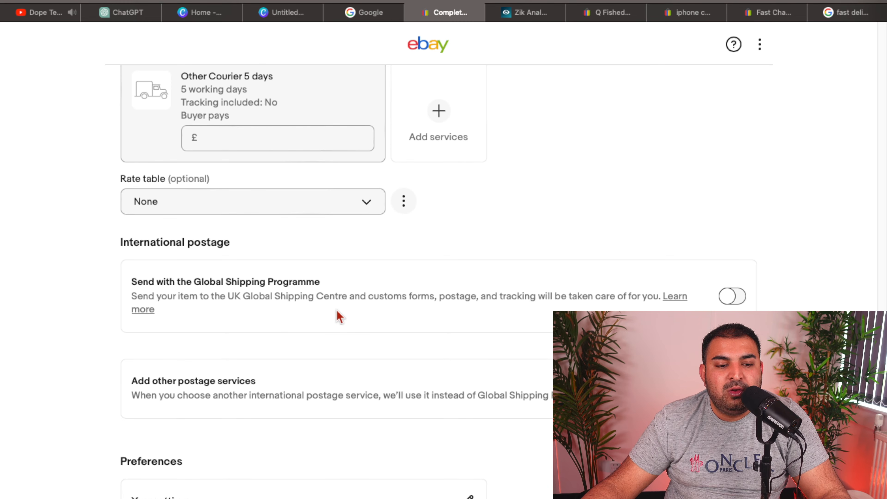
{"action": "scroll", "coordinate": [338, 316], "scroll_direction": "down", "scroll_amount": 5}
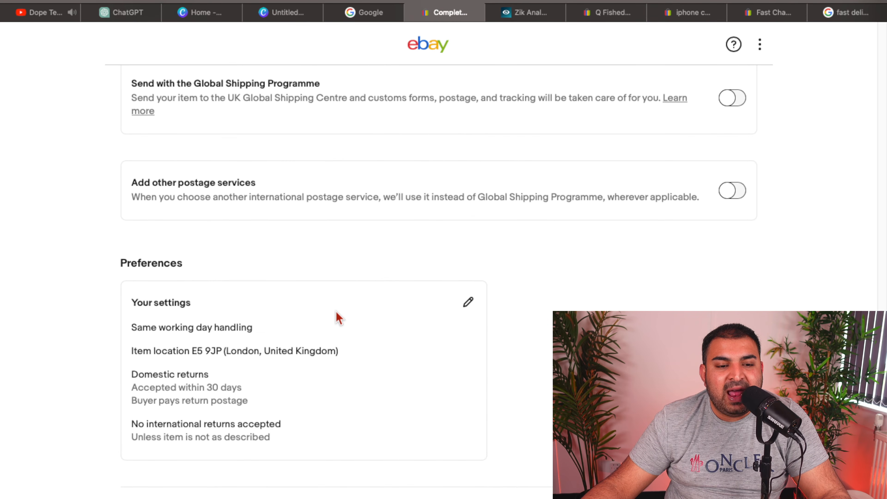
{"action": "scroll", "coordinate": [339, 318], "scroll_direction": "up", "scroll_amount": 18}
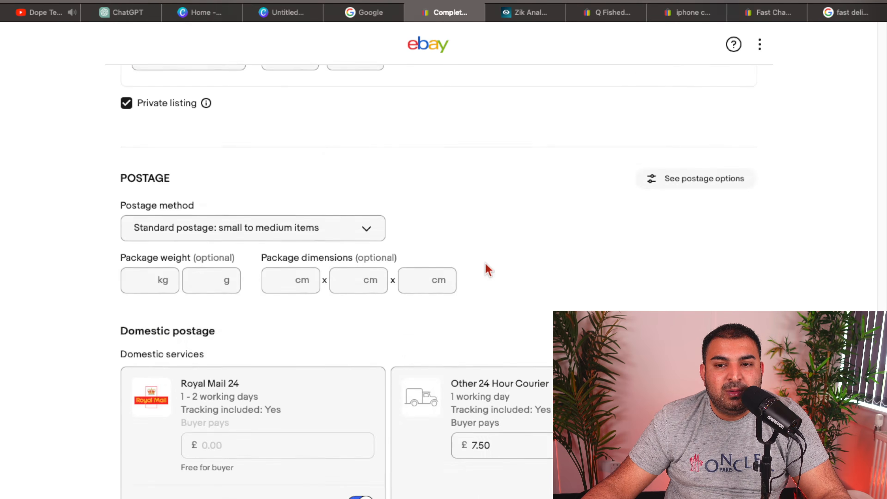
{"action": "scroll", "coordinate": [433, 285], "scroll_direction": "down", "scroll_amount": 3}
{"action": "scroll", "coordinate": [276, 287], "scroll_direction": "down", "scroll_amount": 5}
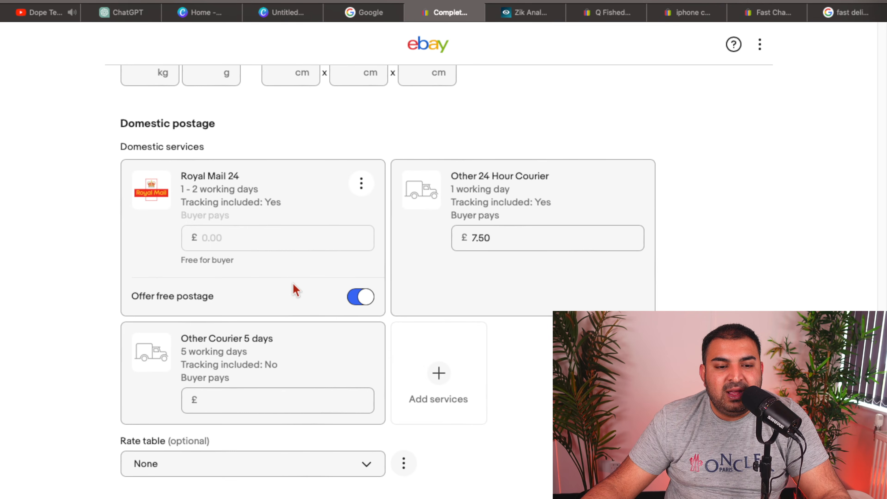
{"action": "left_click", "coordinate": [360, 297]}
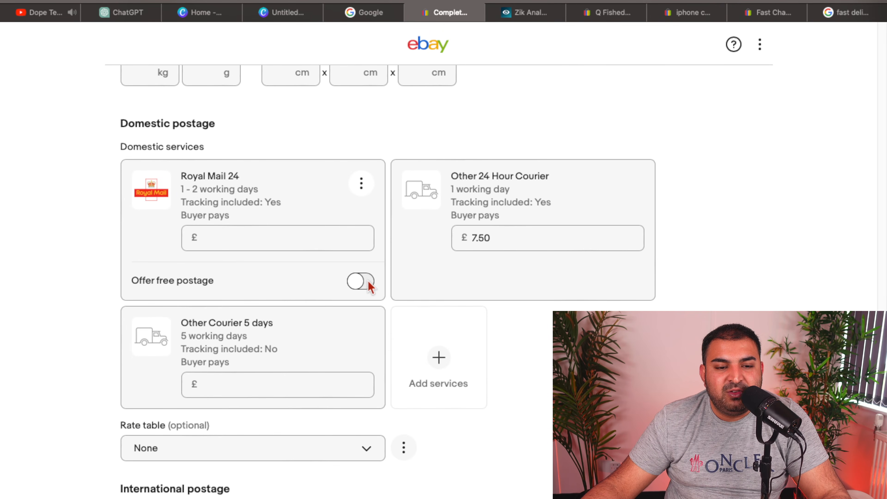
{"action": "scroll", "coordinate": [366, 293], "scroll_direction": "down", "scroll_amount": 2}
{"action": "left_click", "coordinate": [230, 340]}
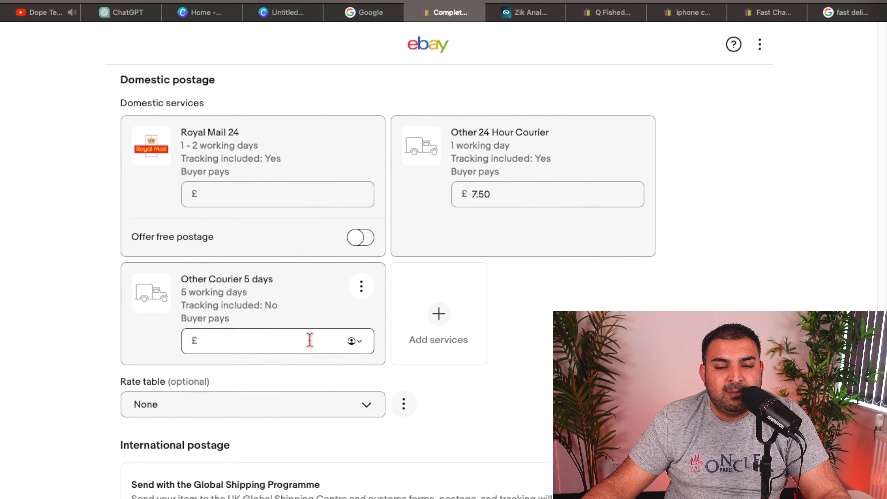
{"action": "type", "text": "0"}
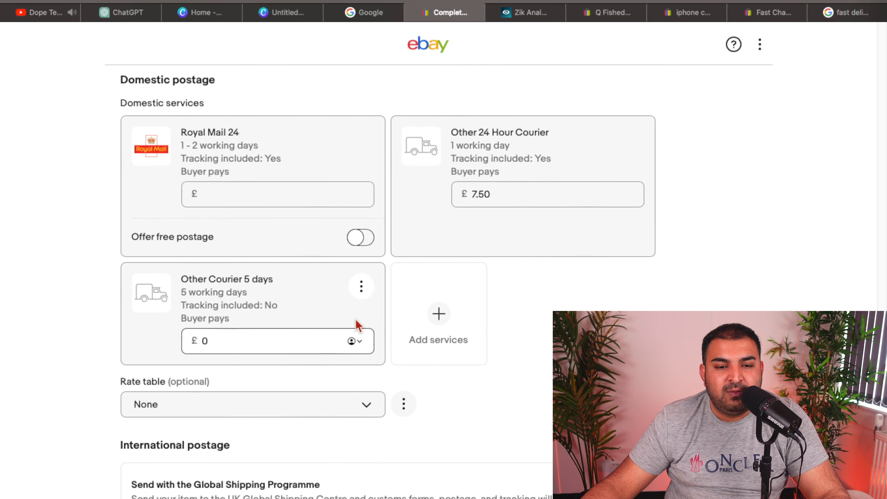
{"action": "left_click", "coordinate": [359, 245]}
Delete the Royal Mail 24 and Other 24 Hour Courier services from domestic postage
{"action": "left_click", "coordinate": [362, 140]}
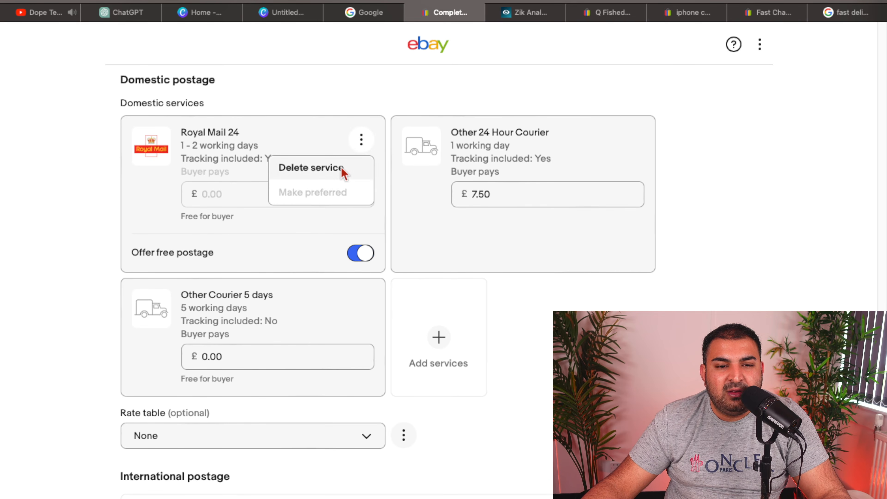
{"action": "left_click", "coordinate": [341, 167]}
{"action": "left_click", "coordinate": [362, 140]}
{"action": "left_click", "coordinate": [341, 168]}
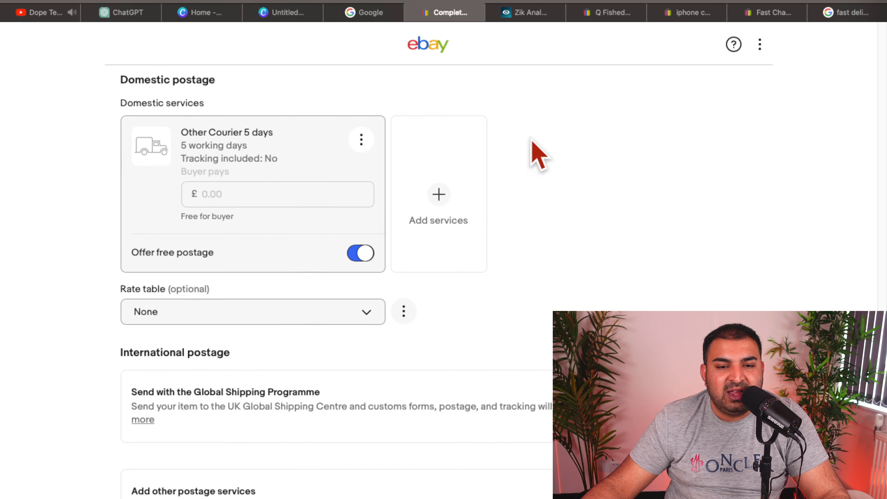
{"action": "scroll", "coordinate": [595, 191], "scroll_direction": "up", "scroll_amount": 4}
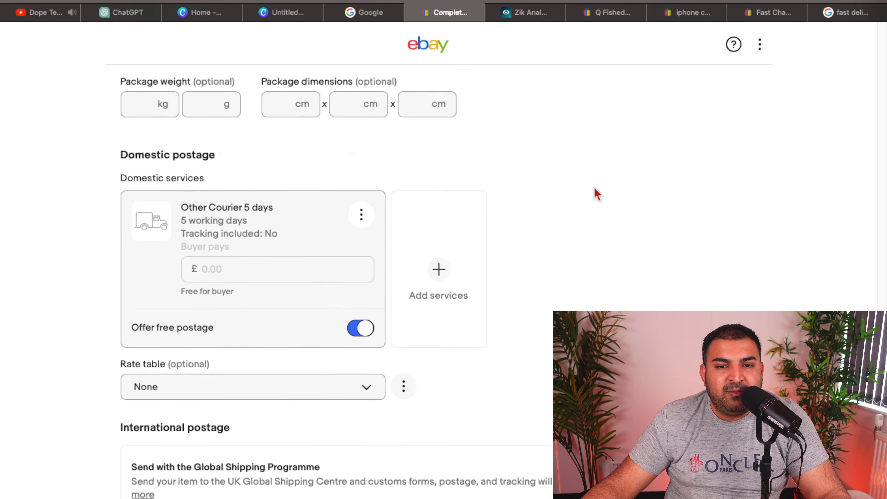
Examine the delivery time of the Other Courier 5 days service and check the optional postage settings
{"action": "scroll", "coordinate": [598, 192], "scroll_direction": "down", "scroll_amount": 8}
{"action": "scroll", "coordinate": [598, 193], "scroll_direction": "up", "scroll_amount": 4}
{"action": "scroll", "coordinate": [595, 194], "scroll_direction": "up", "scroll_amount": 2}
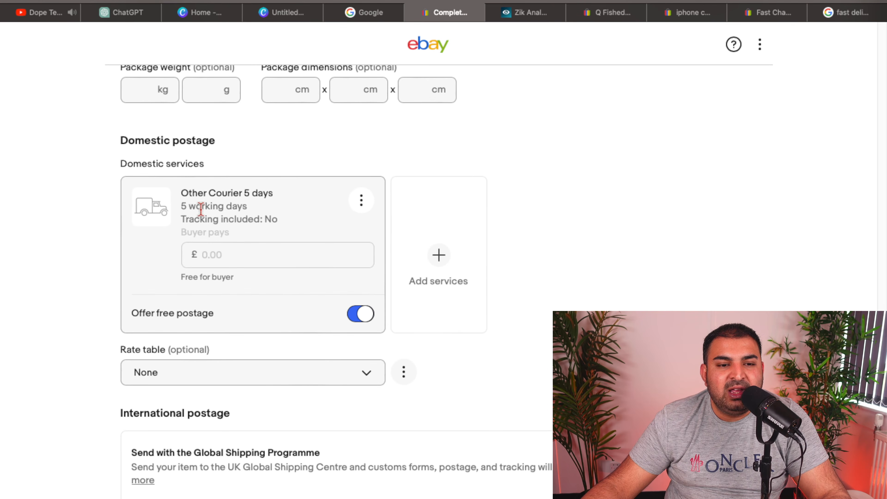
{"action": "left_click_drag", "start_coordinate": [180, 206], "coordinate": [277, 202]}
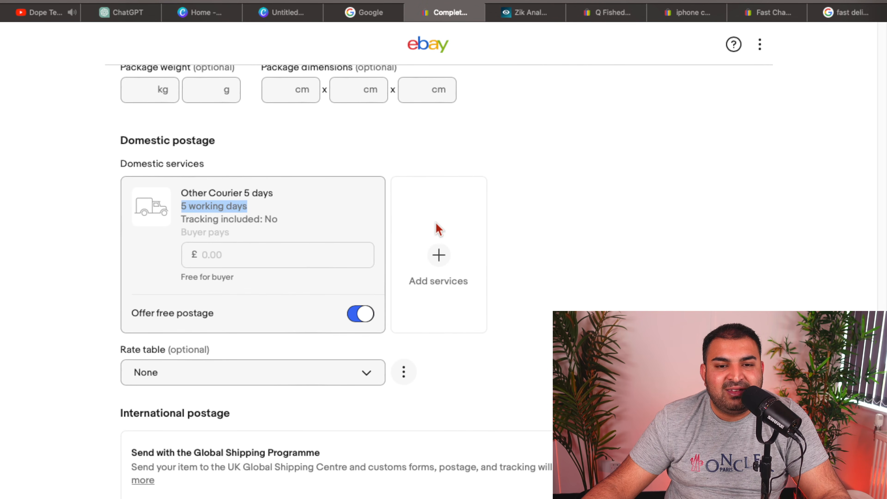
{"action": "scroll", "coordinate": [437, 230], "scroll_direction": "up", "scroll_amount": 4}
{"action": "scroll", "coordinate": [434, 221], "scroll_direction": "down", "scroll_amount": 1}
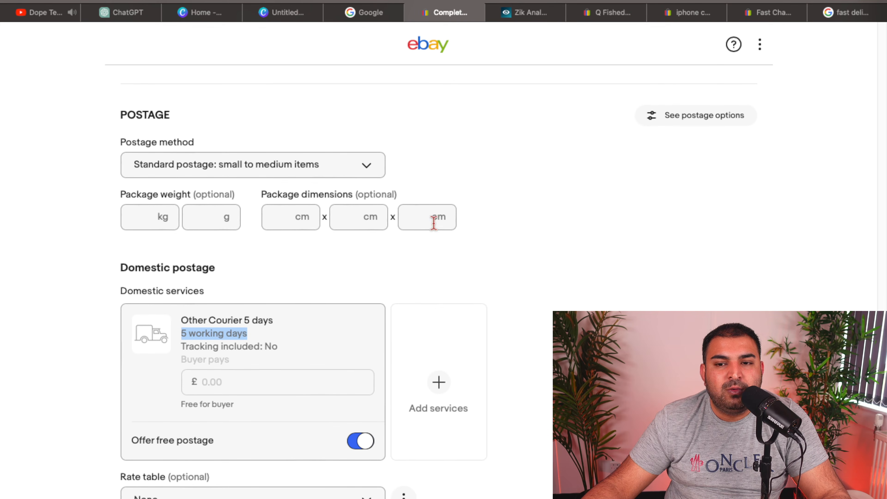
{"action": "left_click", "coordinate": [697, 115]}
{"action": "left_click", "coordinate": [697, 115]}
{"action": "left_click", "coordinate": [697, 115]}
{"action": "left_click", "coordinate": [513, 299]}
{"action": "scroll", "coordinate": [512, 299], "scroll_direction": "down", "scroll_amount": 7}
{"action": "scroll", "coordinate": [513, 303], "scroll_direction": "up", "scroll_amount": 4}
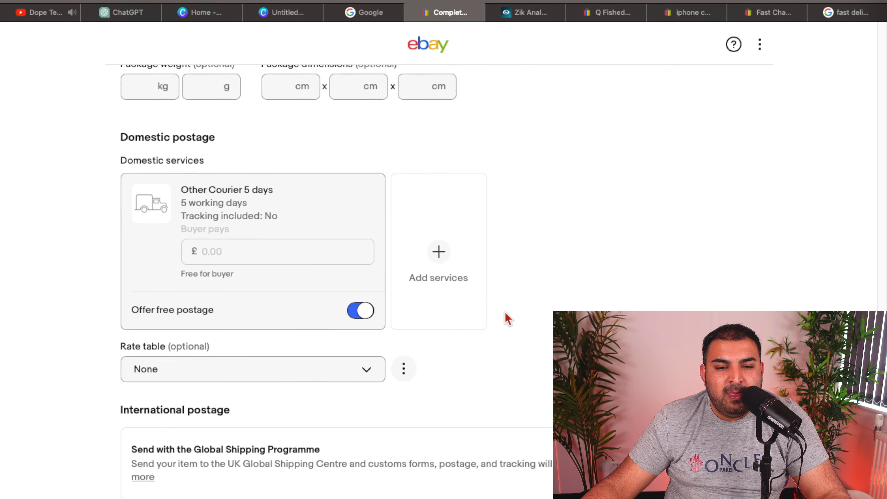
Browse the domestic postage services that can be added alongside Other Courier 5 days and close the list
{"action": "scroll", "coordinate": [507, 317], "scroll_direction": "down", "scroll_amount": 1}
{"action": "left_click", "coordinate": [434, 239]}
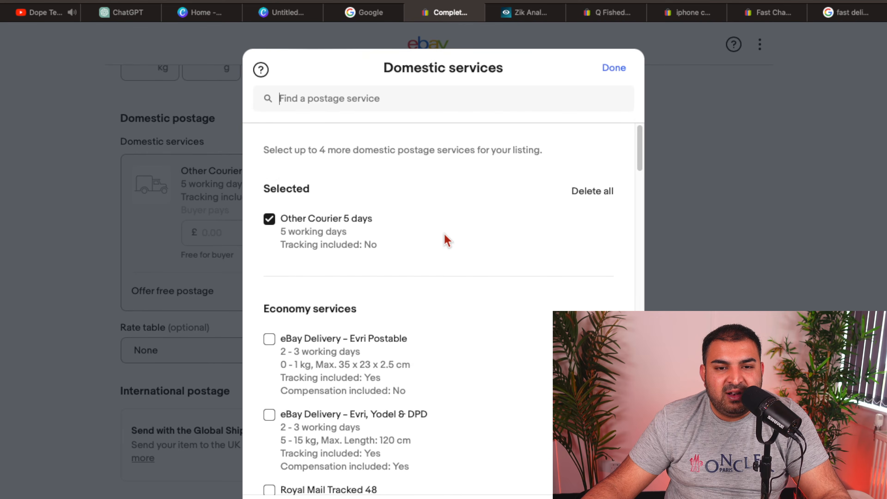
{"action": "scroll", "coordinate": [444, 236], "scroll_direction": "down", "scroll_amount": 8}
{"action": "scroll", "coordinate": [447, 243], "scroll_direction": "down", "scroll_amount": 10}
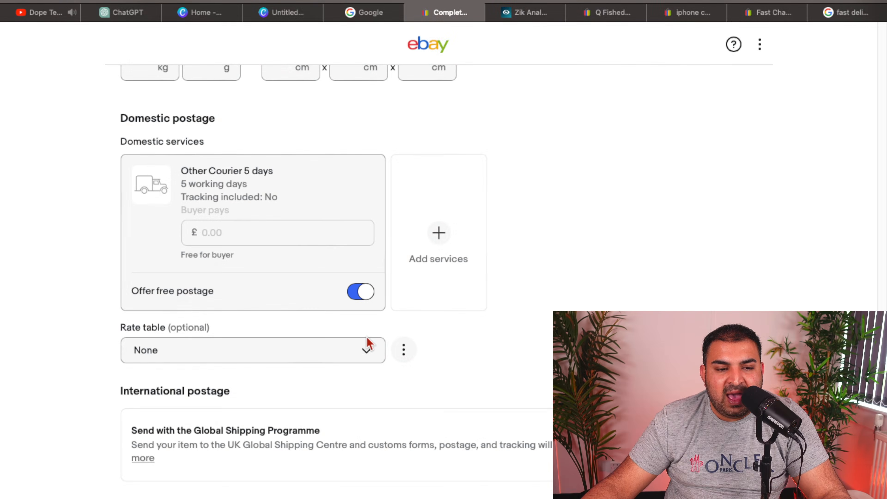
Examine the international postage options and the handling, item location and returns preferences of the listing
{"action": "scroll", "coordinate": [351, 279], "scroll_direction": "down", "scroll_amount": 3}
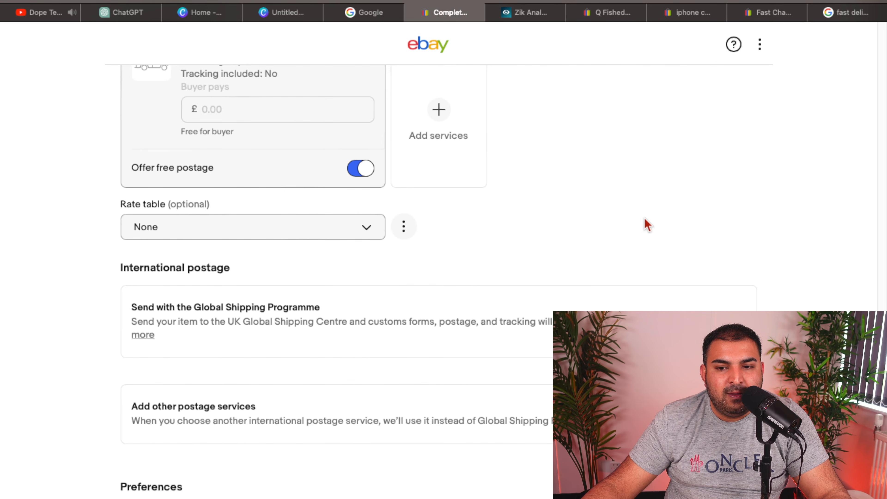
{"action": "scroll", "coordinate": [321, 281], "scroll_direction": "down", "scroll_amount": 5}
{"action": "scroll", "coordinate": [323, 280], "scroll_direction": "up", "scroll_amount": 6}
{"action": "scroll", "coordinate": [203, 271], "scroll_direction": "down", "scroll_amount": 3}
{"action": "scroll", "coordinate": [204, 271], "scroll_direction": "down", "scroll_amount": 4}
{"action": "scroll", "coordinate": [485, 279], "scroll_direction": "up", "scroll_amount": 5}
{"action": "scroll", "coordinate": [484, 282], "scroll_direction": "down", "scroll_amount": 2}
{"action": "scroll", "coordinate": [485, 282], "scroll_direction": "down", "scroll_amount": 2}
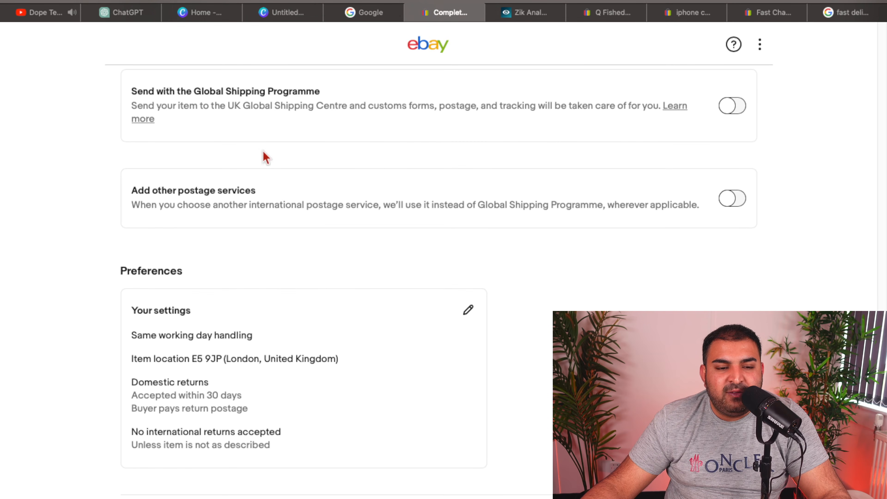
{"action": "scroll", "coordinate": [275, 271], "scroll_direction": "down", "scroll_amount": 1}
{"action": "scroll", "coordinate": [467, 291], "scroll_direction": "down", "scroll_amount": 1}
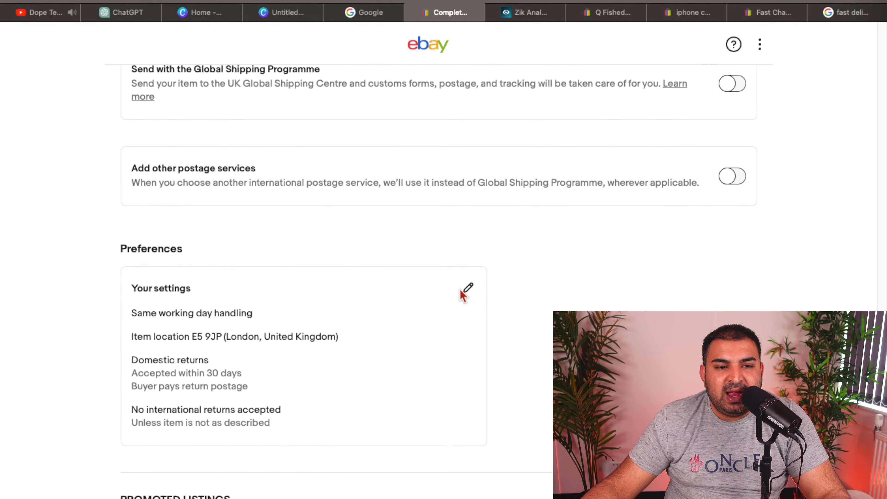
Open the listing's preference settings and set the dispatch time to 10 working days
{"action": "left_click", "coordinate": [468, 283]}
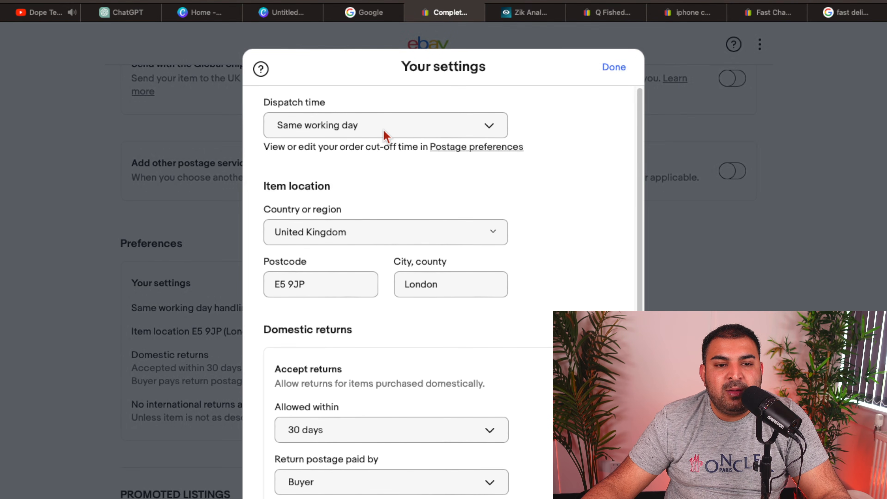
{"action": "left_click", "coordinate": [384, 130]}
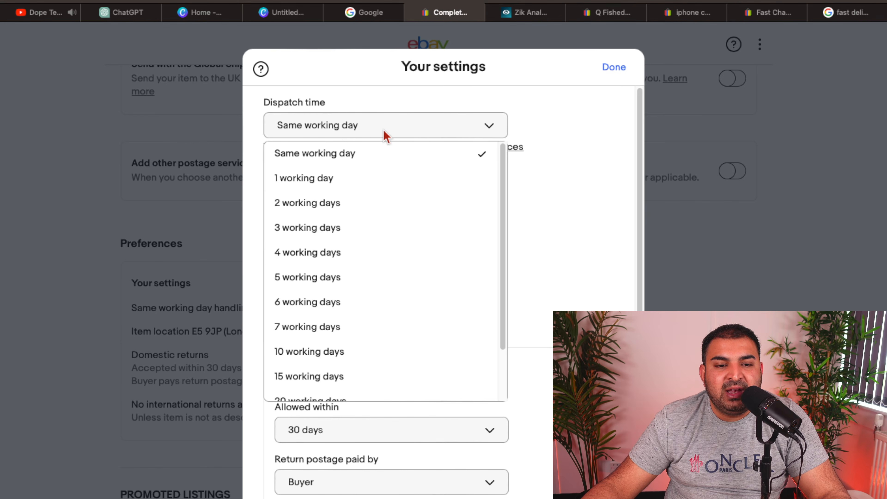
{"action": "left_click", "coordinate": [312, 350]}
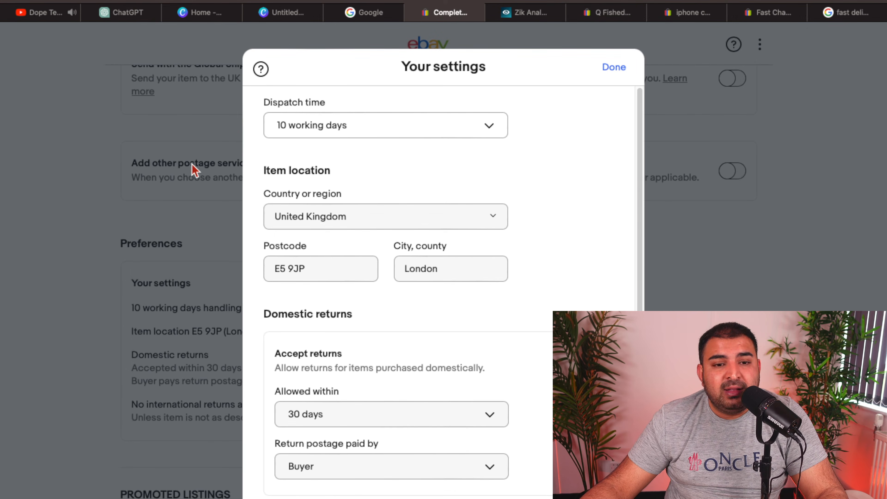
Check the longer dispatch times on offer, set the dispatch time back to Same working day and save the settings
{"action": "left_click", "coordinate": [378, 134]}
{"action": "scroll", "coordinate": [377, 297], "scroll_direction": "down", "scroll_amount": 5}
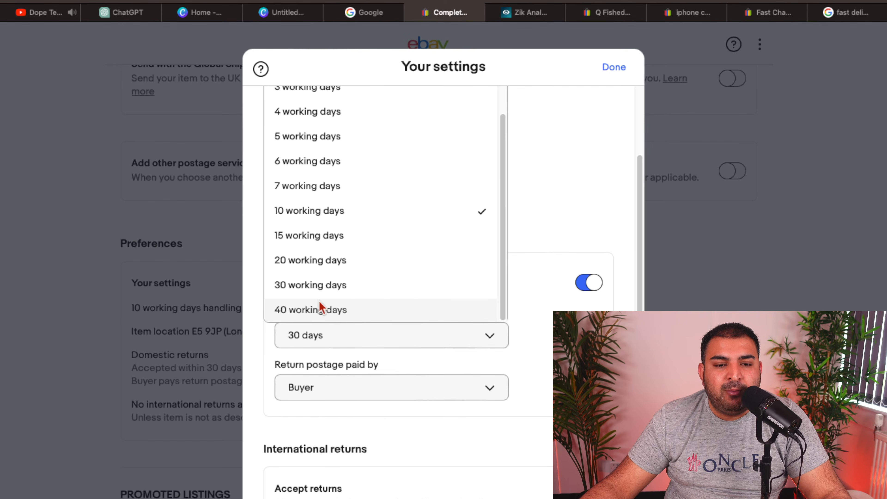
{"action": "scroll", "coordinate": [353, 249], "scroll_direction": "up", "scroll_amount": 4}
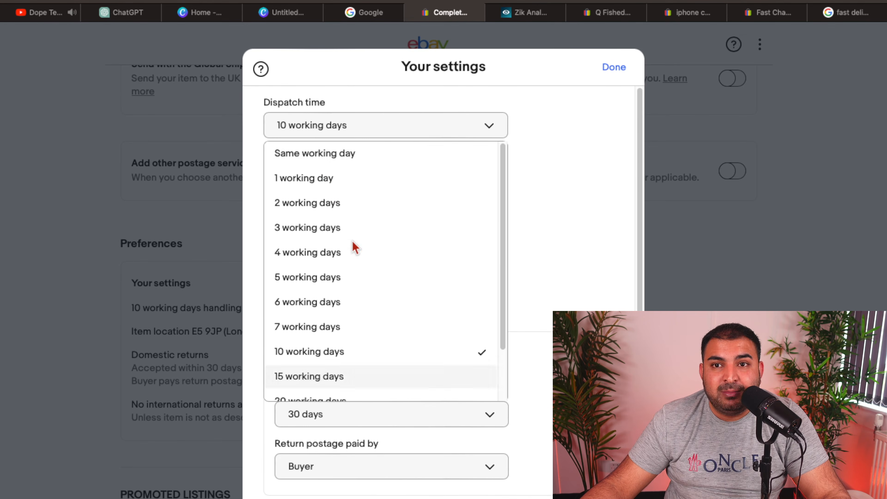
{"action": "left_click", "coordinate": [318, 155]}
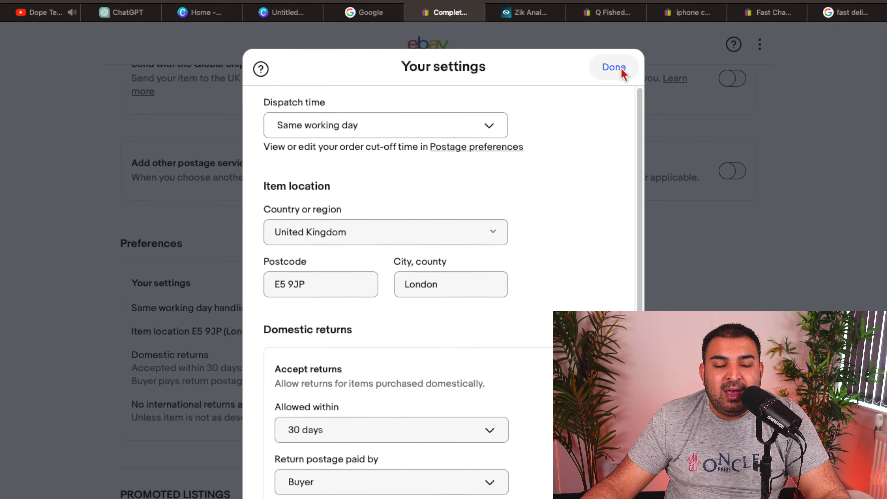
{"action": "left_click", "coordinate": [614, 67]}
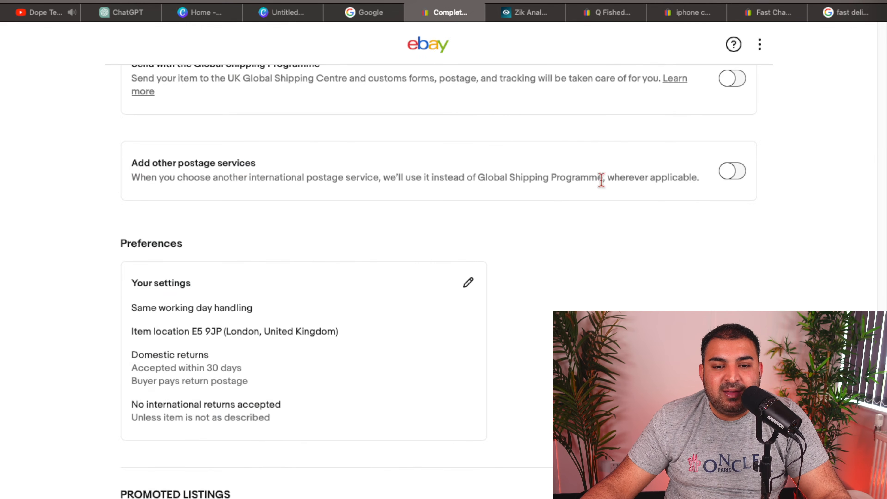
Review the listing from international postage through promoted listings, payment preferences and fees, and return to the pricing section
{"action": "scroll", "coordinate": [435, 273], "scroll_direction": "down", "scroll_amount": 1}
{"action": "scroll", "coordinate": [436, 273], "scroll_direction": "up", "scroll_amount": 3}
{"action": "scroll", "coordinate": [436, 266], "scroll_direction": "up", "scroll_amount": 10}
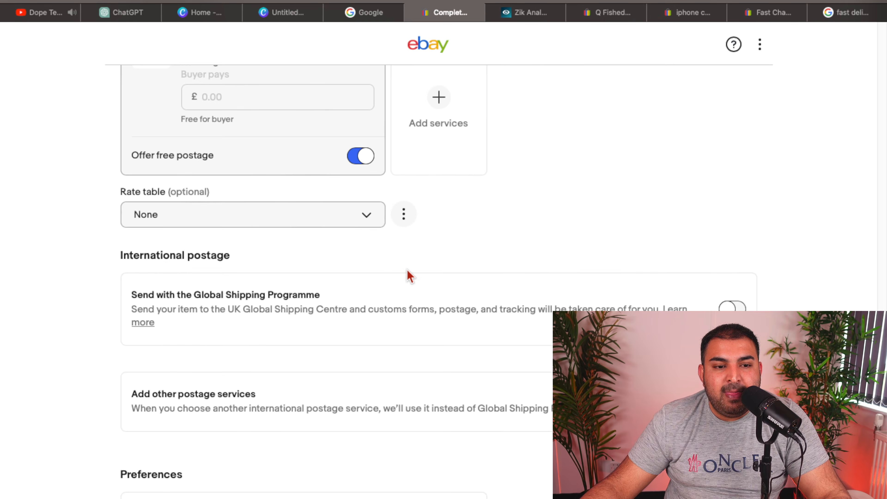
{"action": "scroll", "coordinate": [462, 260], "scroll_direction": "down", "scroll_amount": 10}
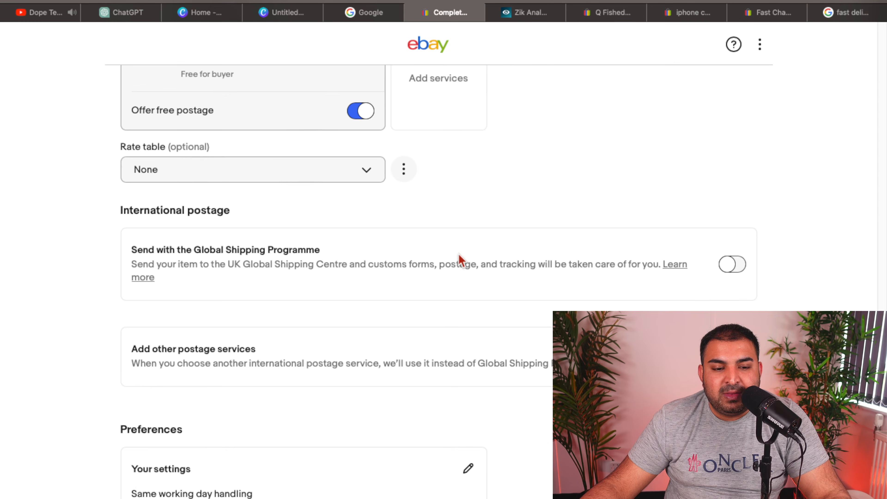
{"action": "scroll", "coordinate": [462, 262], "scroll_direction": "down", "scroll_amount": 1}
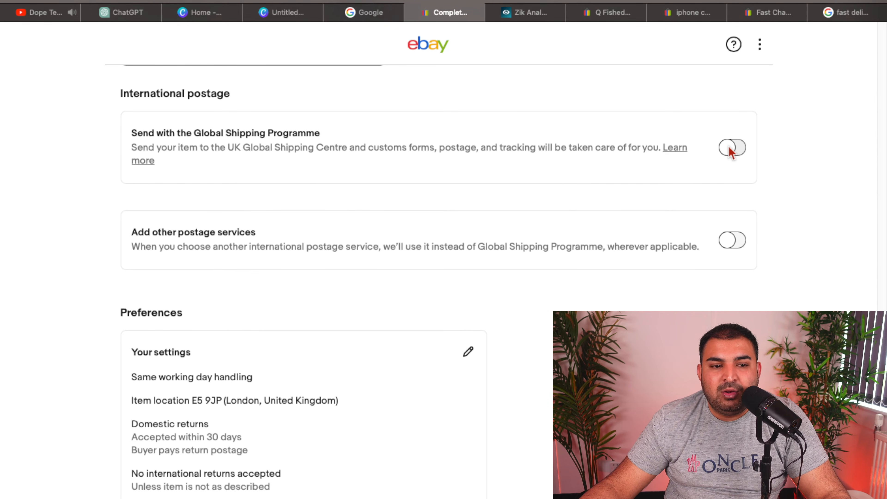
{"action": "scroll", "coordinate": [709, 162], "scroll_direction": "down", "scroll_amount": 2}
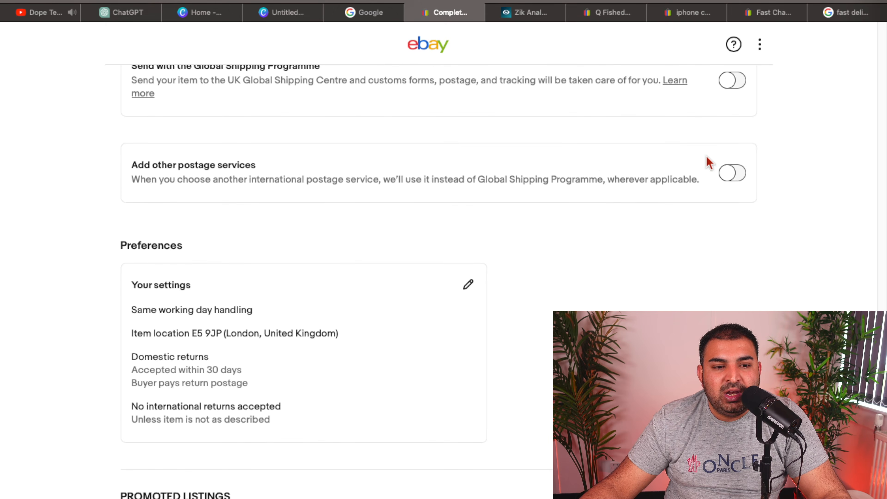
{"action": "scroll", "coordinate": [591, 163], "scroll_direction": "down", "scroll_amount": 1}
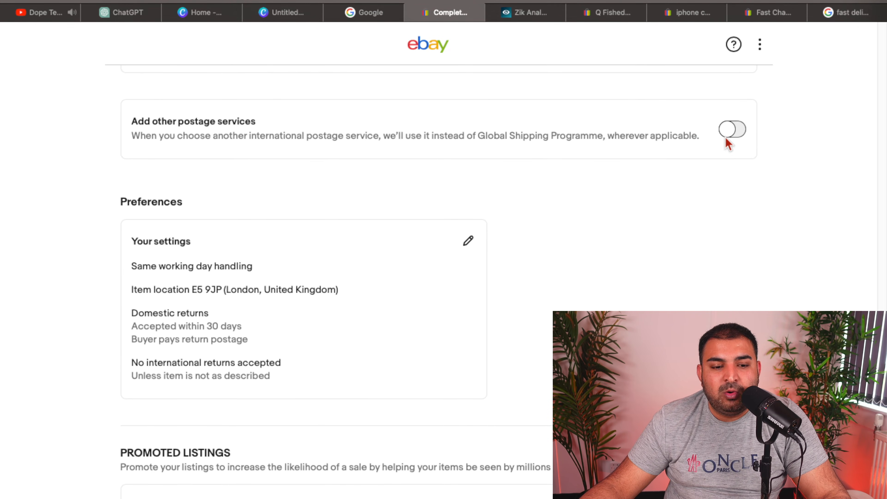
{"action": "scroll", "coordinate": [728, 141], "scroll_direction": "down", "scroll_amount": 1}
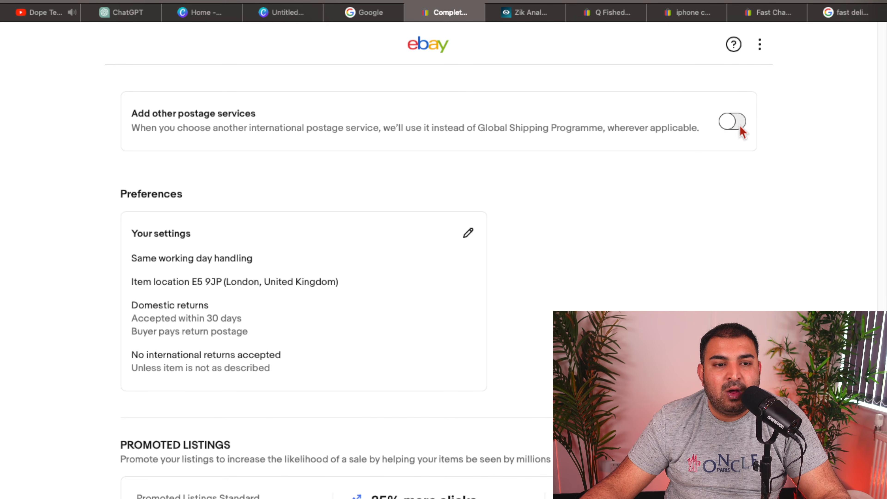
{"action": "scroll", "coordinate": [521, 184], "scroll_direction": "down", "scroll_amount": 10}
{"action": "scroll", "coordinate": [663, 155], "scroll_direction": "down", "scroll_amount": 4}
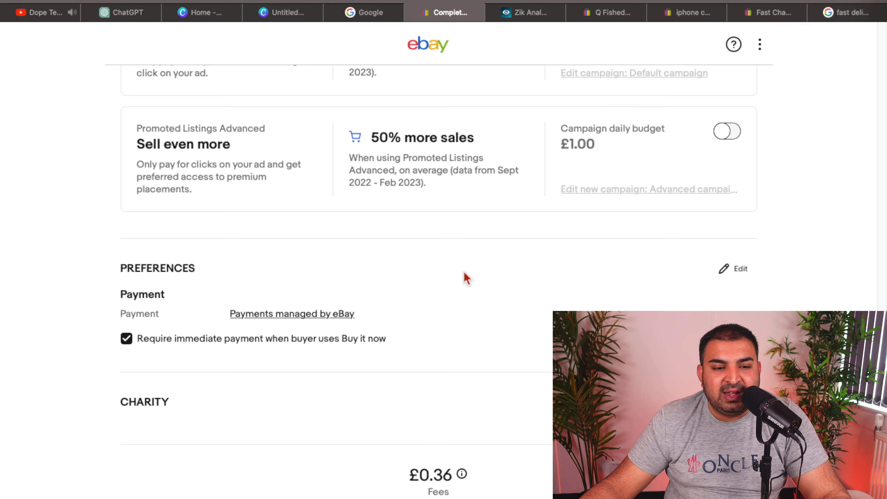
{"action": "scroll", "coordinate": [466, 278], "scroll_direction": "down", "scroll_amount": 1}
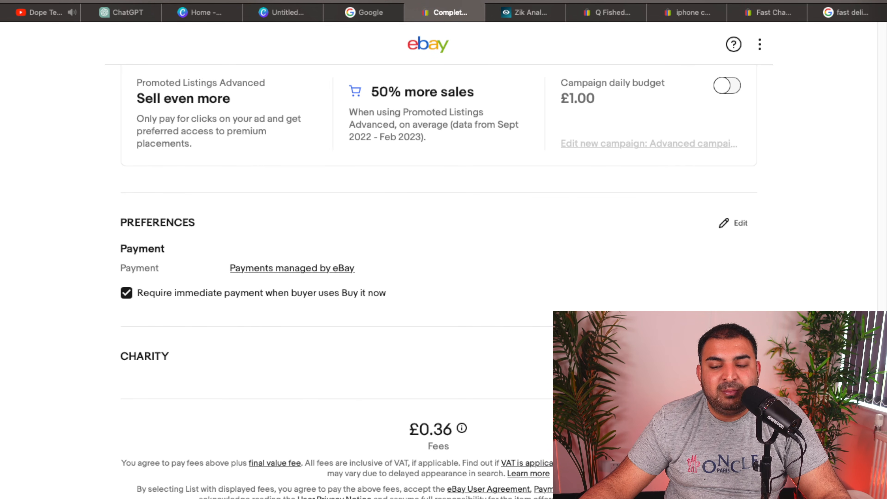
{"action": "scroll", "coordinate": [520, 460], "scroll_direction": "up", "scroll_amount": 20}
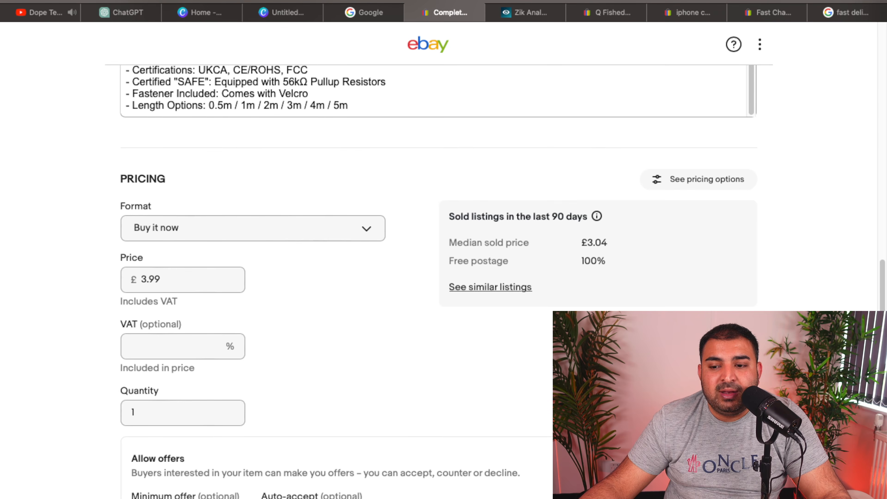